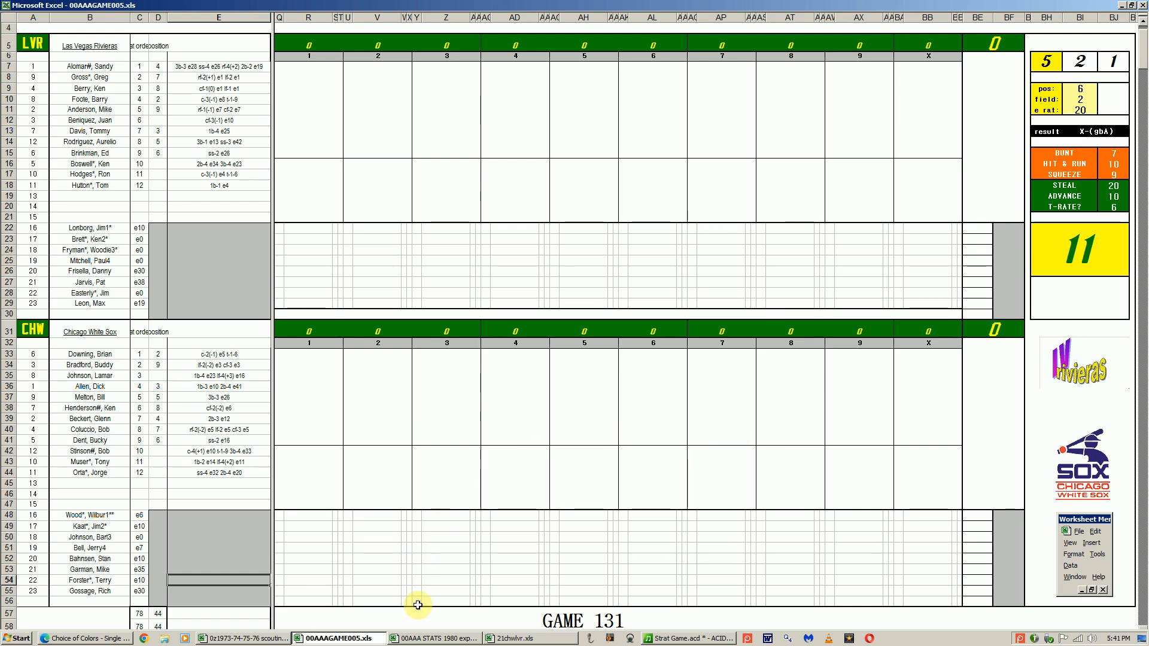
left_click(418, 639)
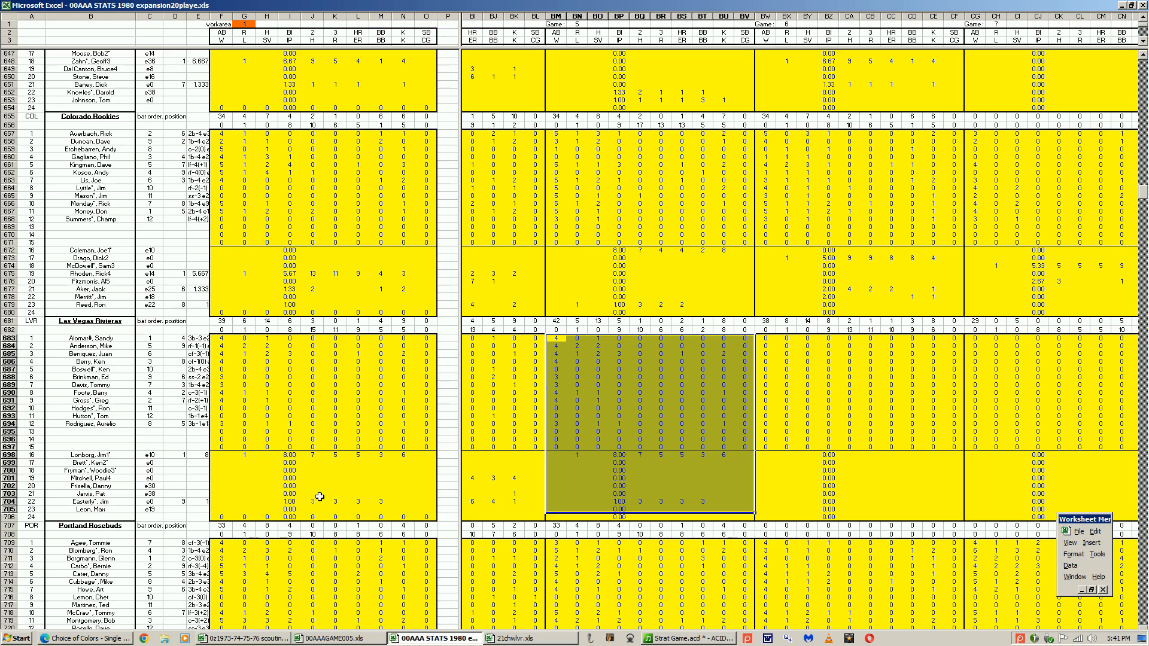
left_click(357, 495)
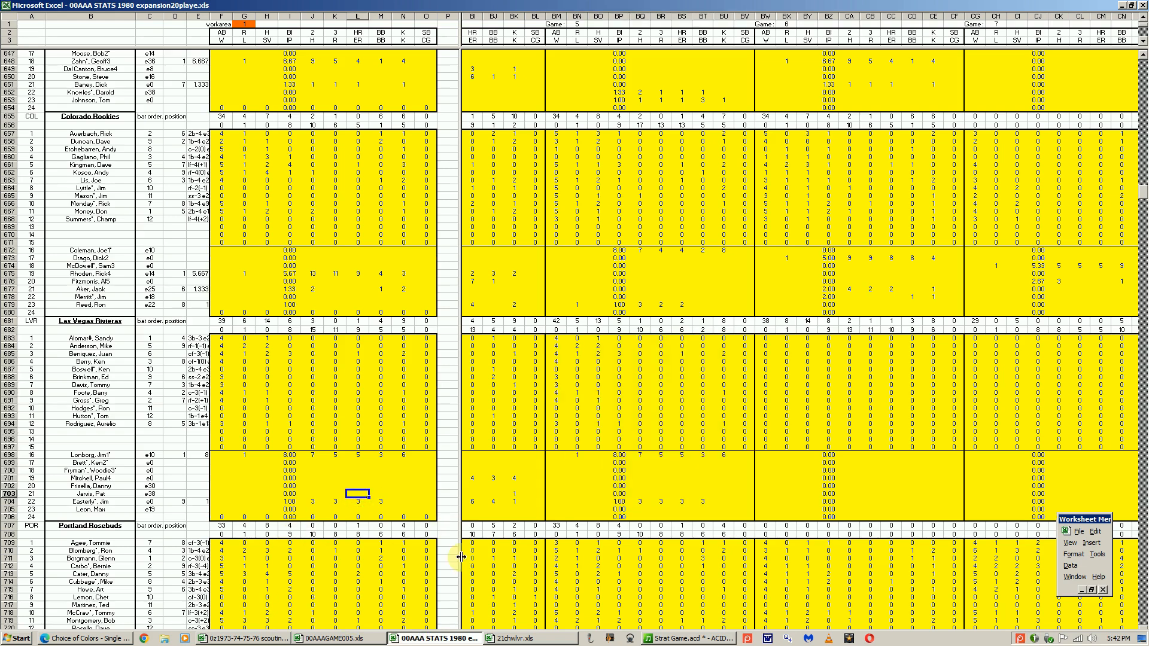
left_click(510, 639)
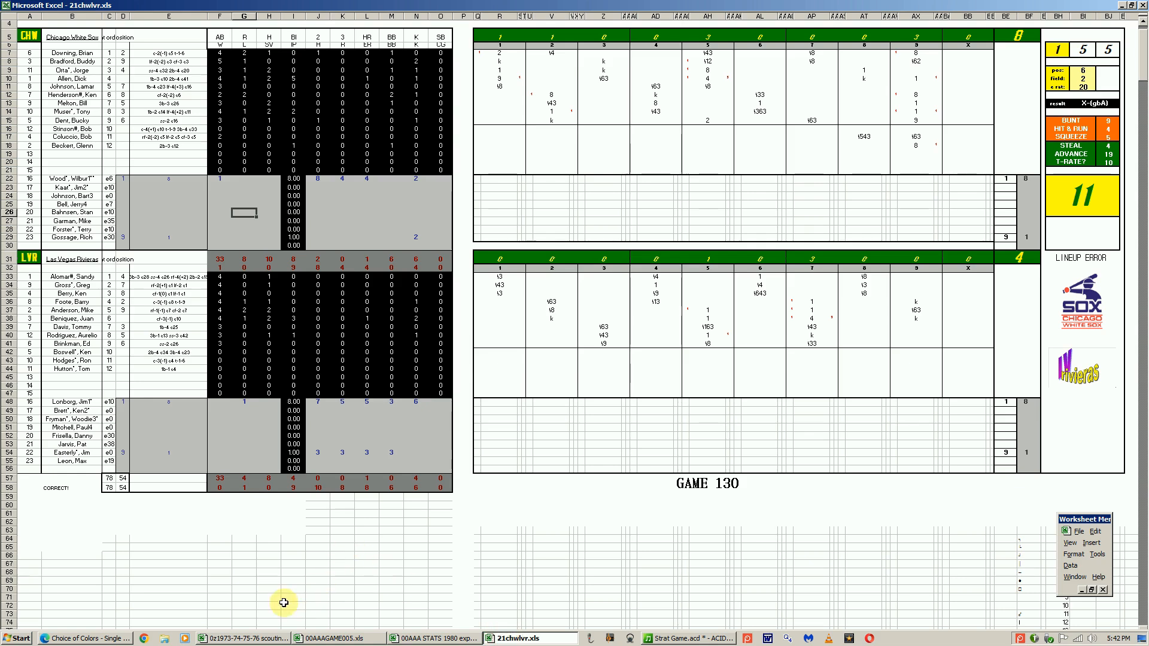
left_click(313, 639)
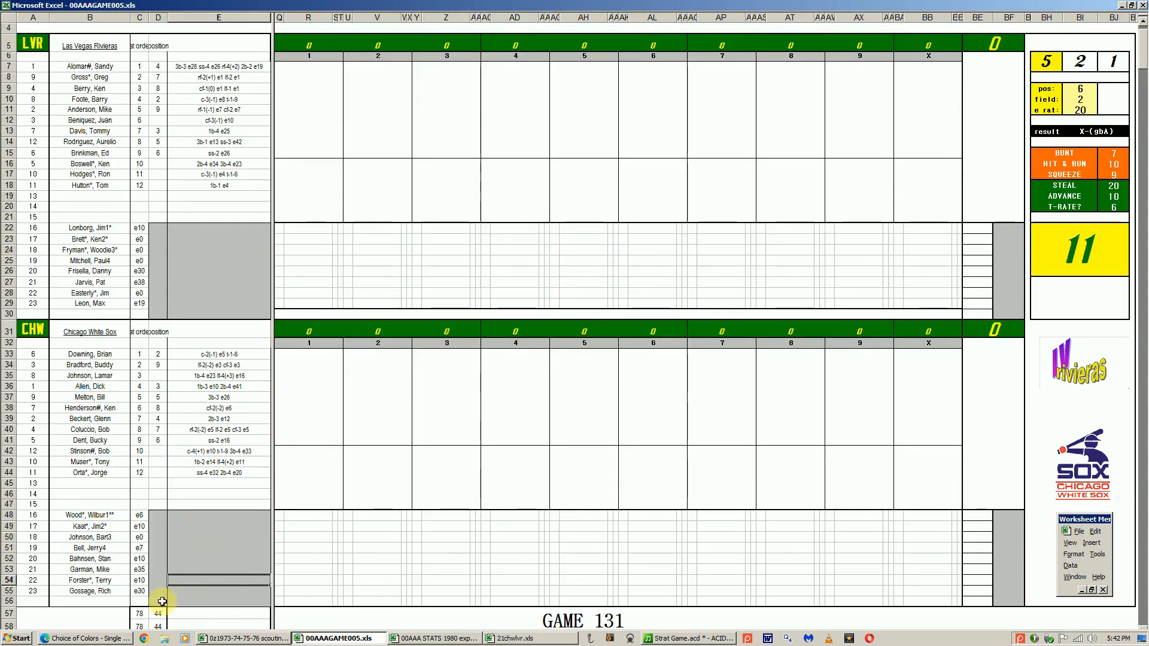
left_click(120, 639)
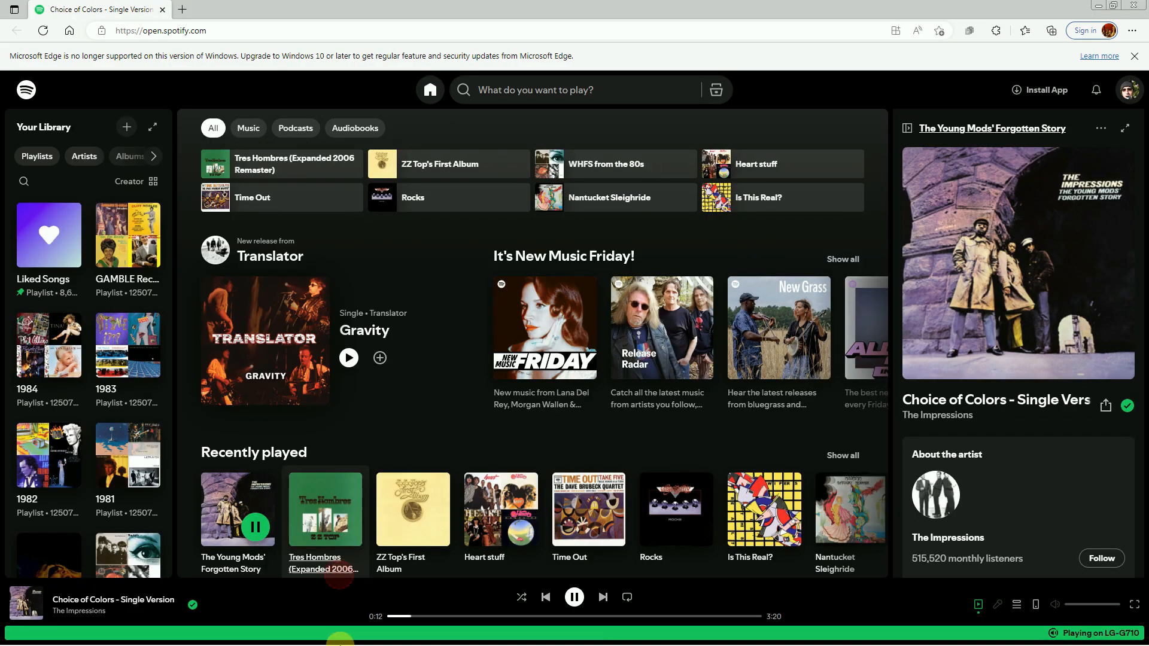
left_click(338, 640)
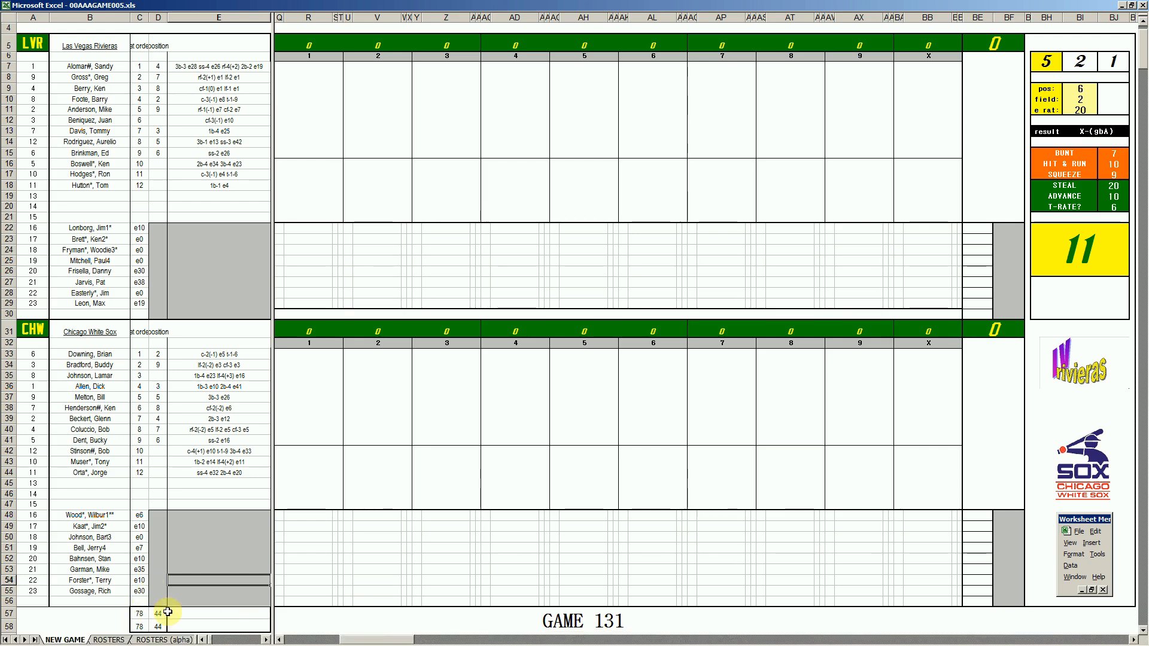
In the 1980 expansion stats workbook, open the elimination 2024 sheet and examine the LVR season summary in row 27.
left_click(463, 640)
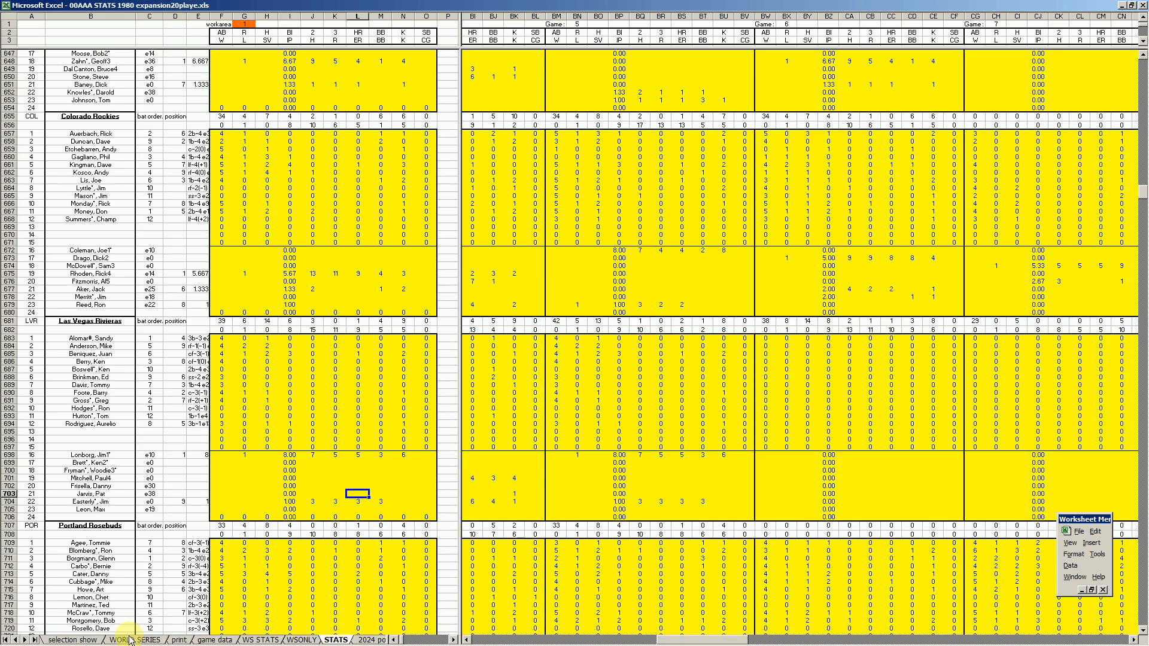
left_click(23, 641)
left_click(23, 641)
left_click(23, 641)
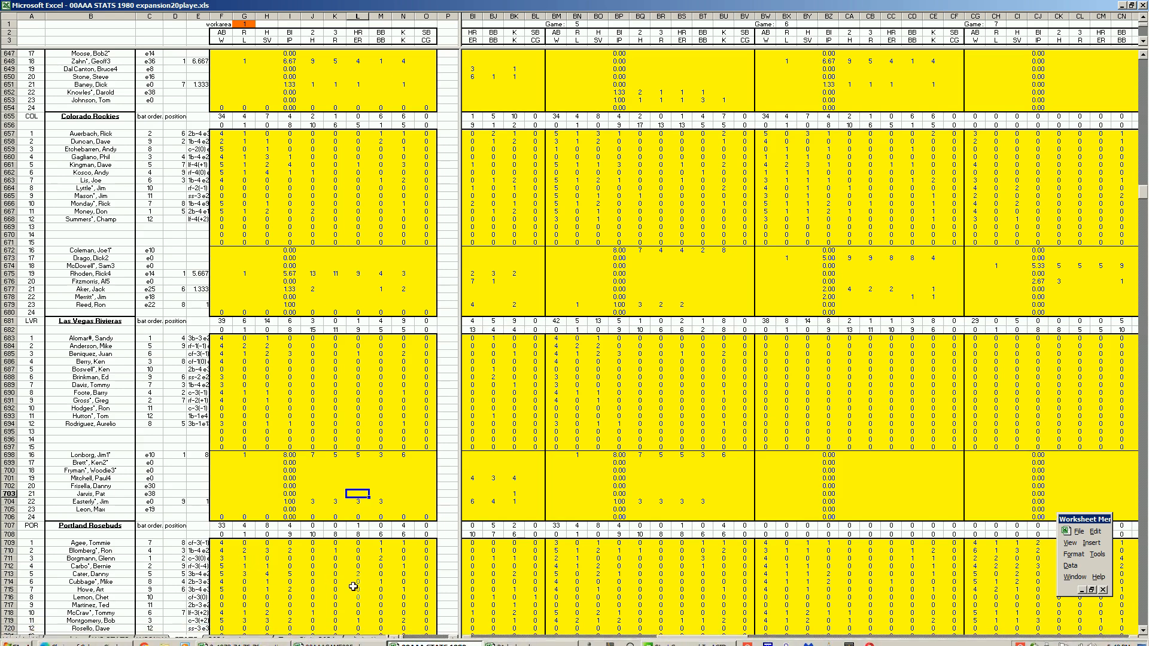
left_click(358, 639)
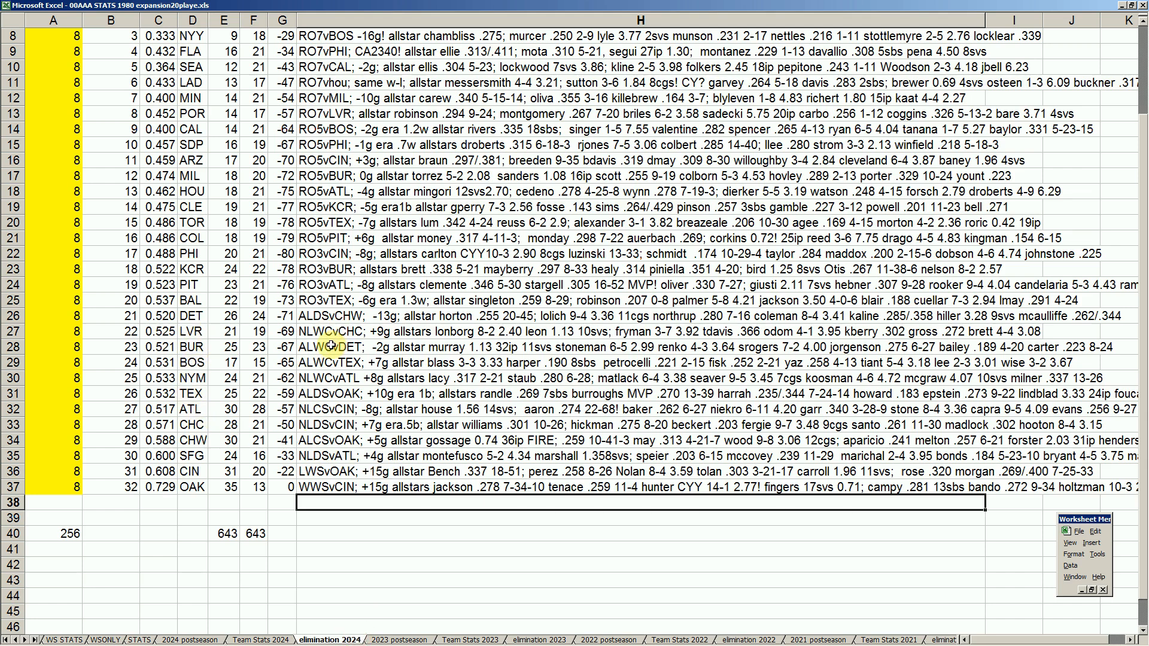
left_click(388, 334)
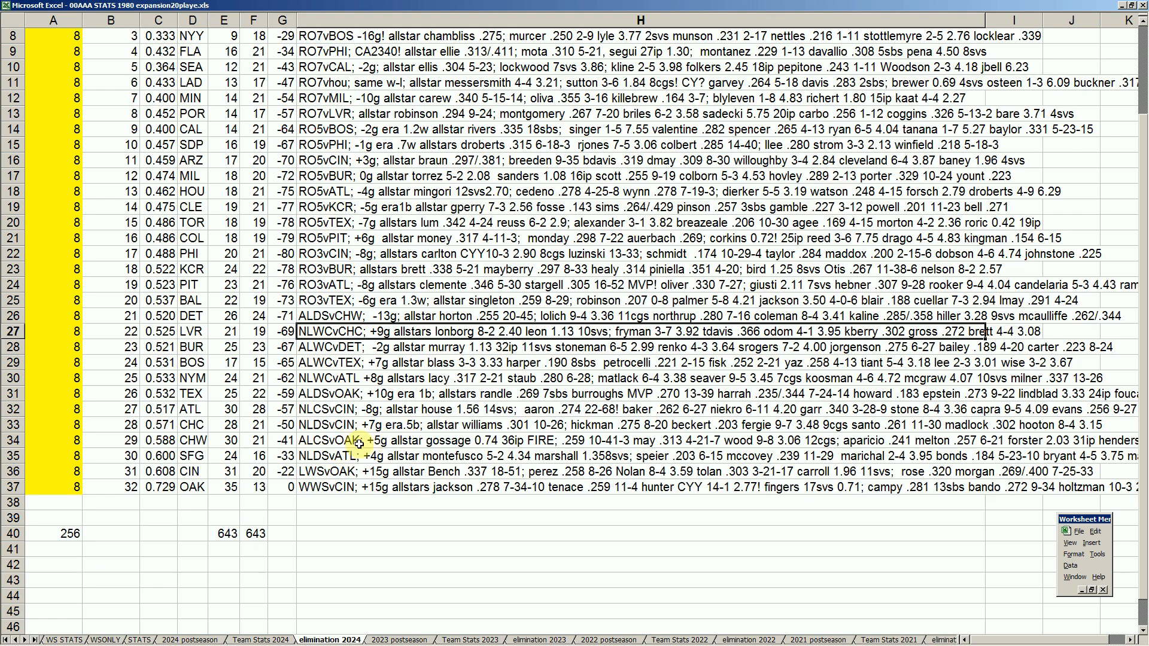
Review the Game 130 scoresheet in 21chwlvr.xls, including the White Sox fifth inning and the Rivieras seventh inning.
mouse_move(287, 644)
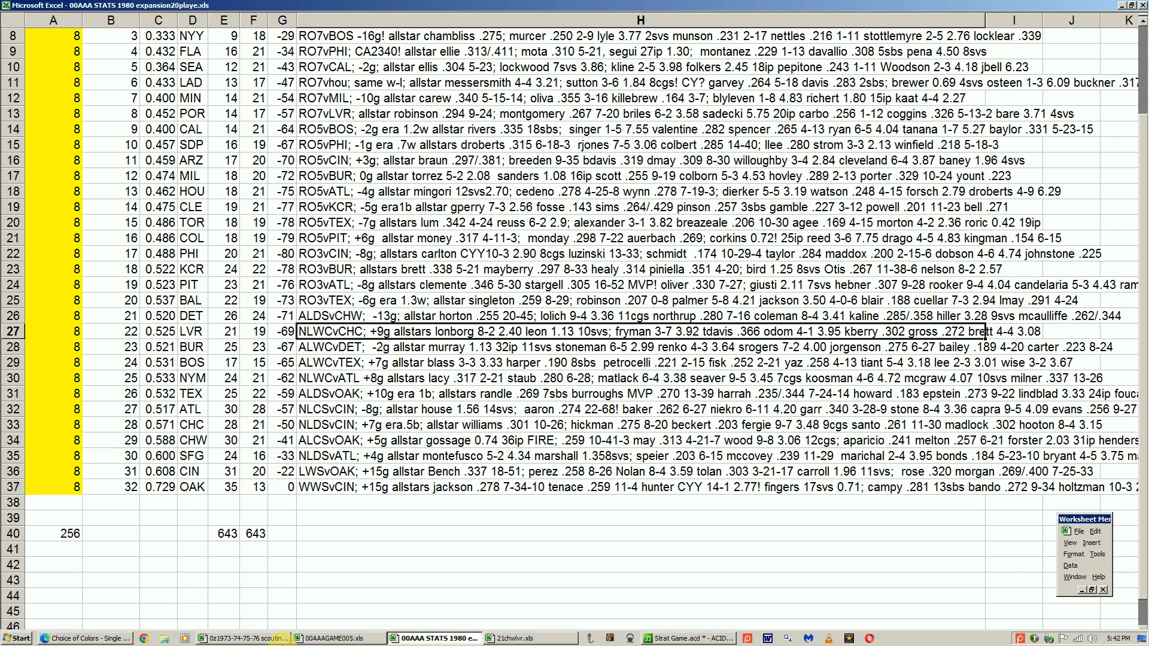
left_click(356, 639)
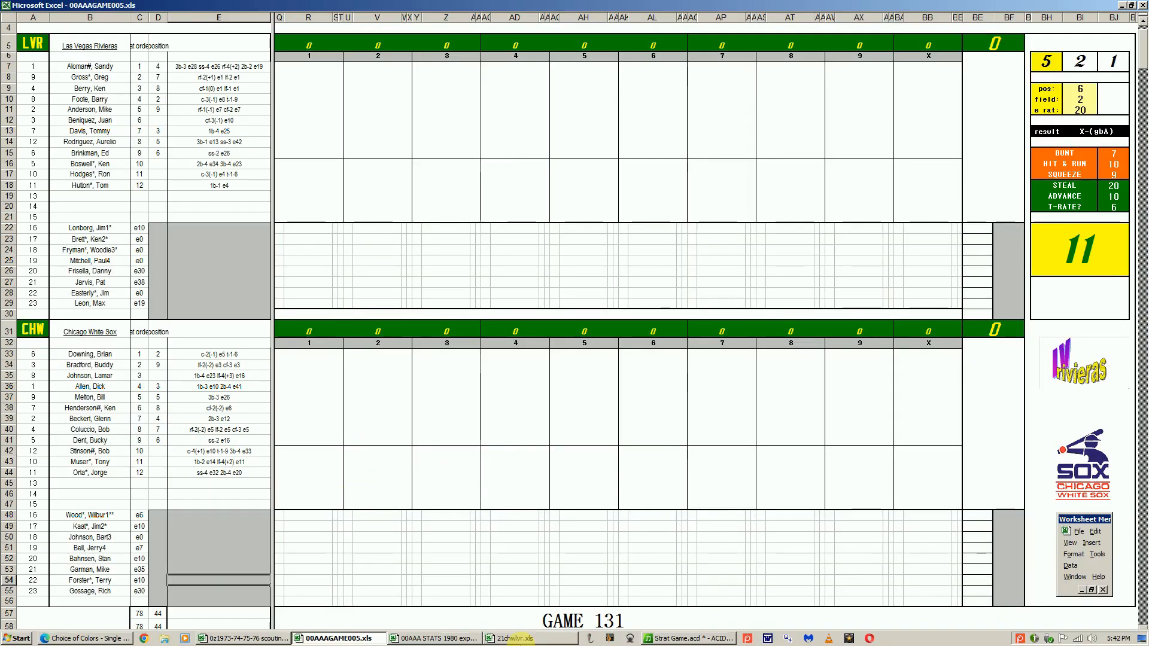
left_click(524, 640)
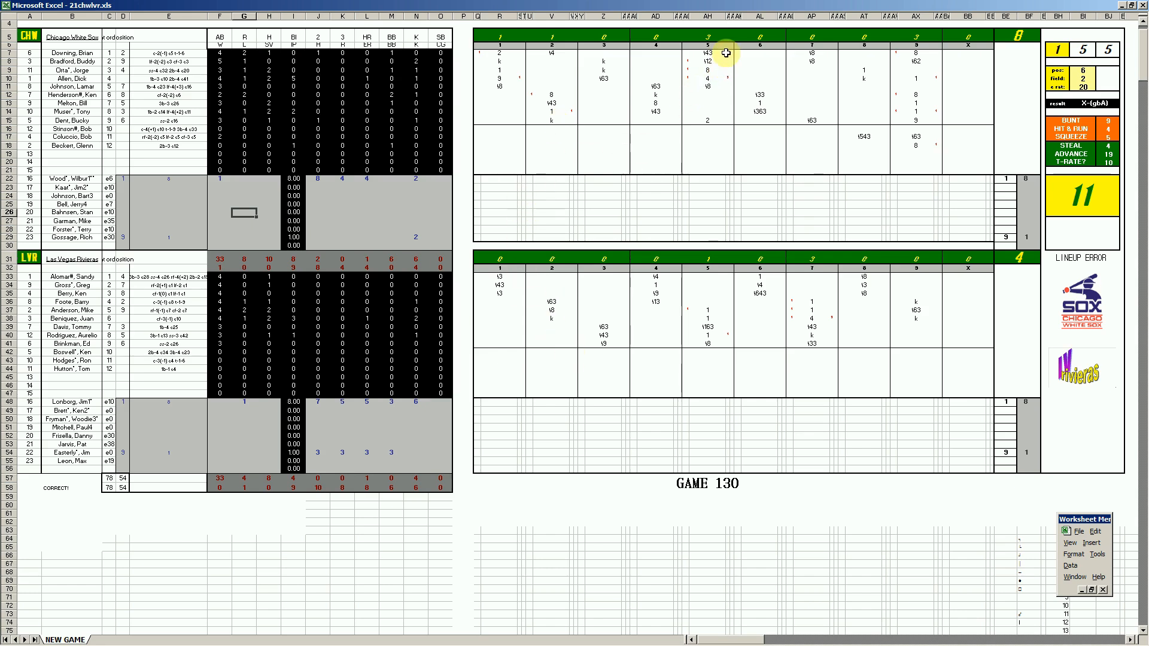
left_click(711, 123)
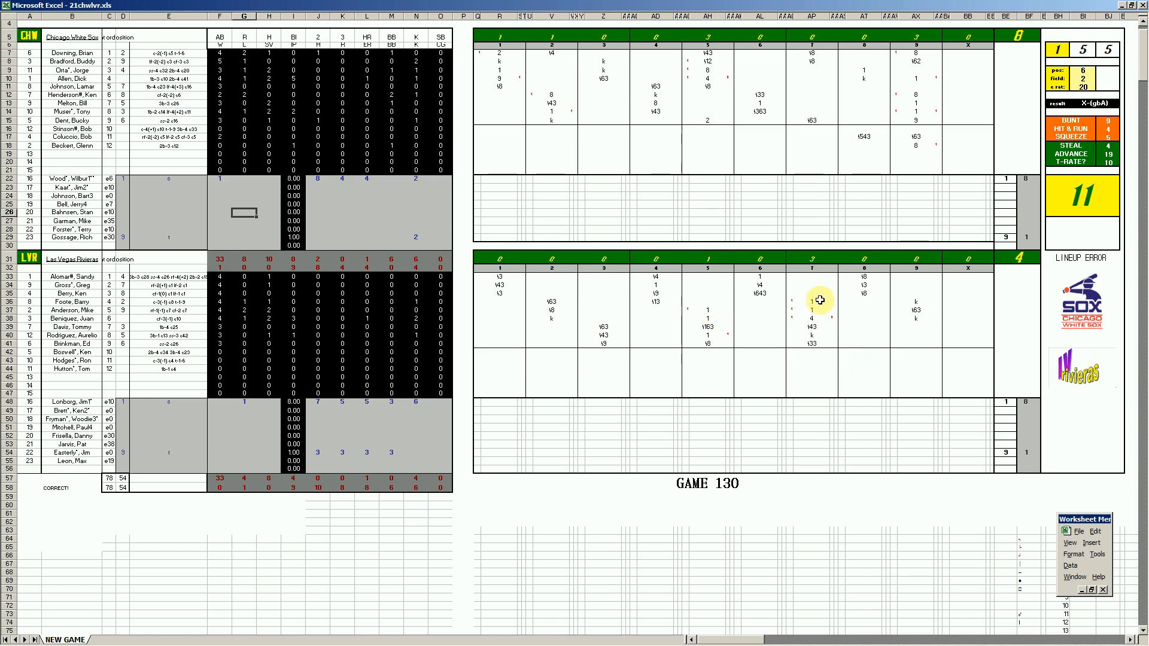
left_click(814, 320)
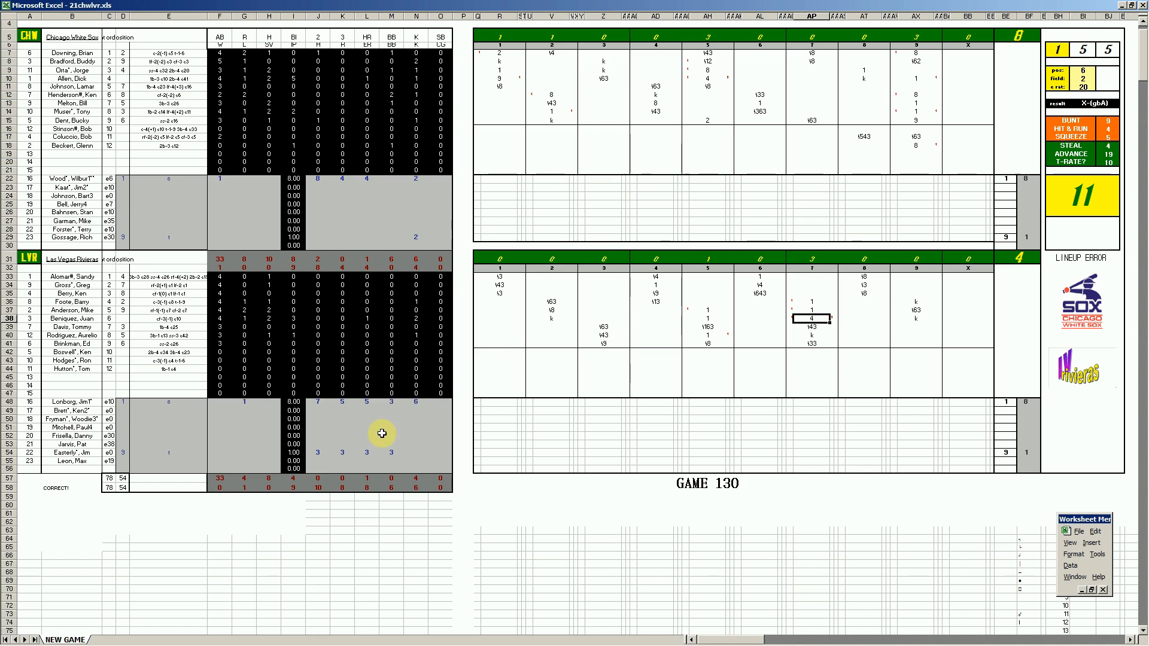
Close the 21chwlvr.xls workbook without saving its changes.
mouse_move(450, 639)
right_click(503, 639)
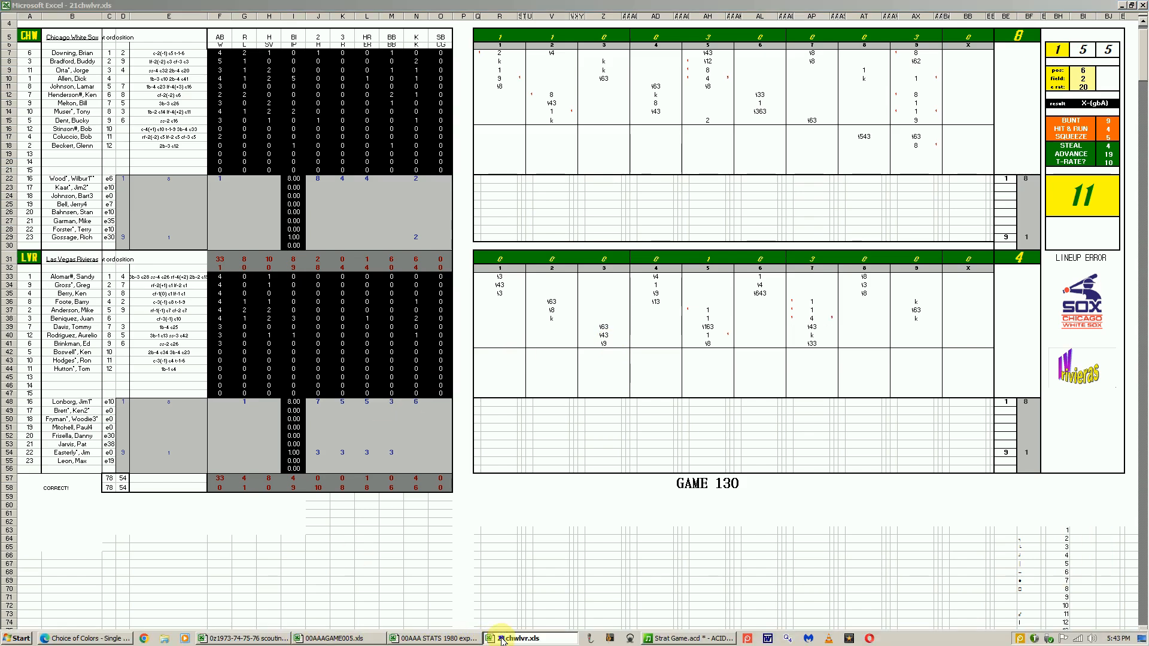
left_click(498, 616)
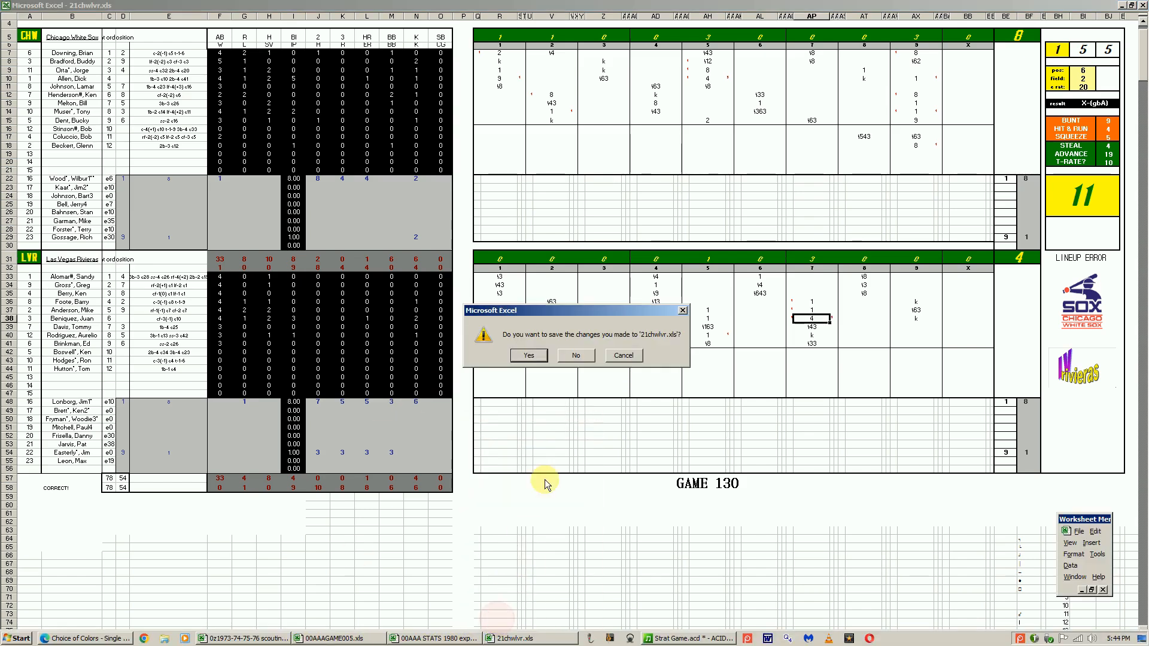
left_click(589, 357)
Roll the dice and score the Rivieras' first inning in R7:R9 of the Game 131 sheet as out 4, 8 and out 543.
left_click(201, 304)
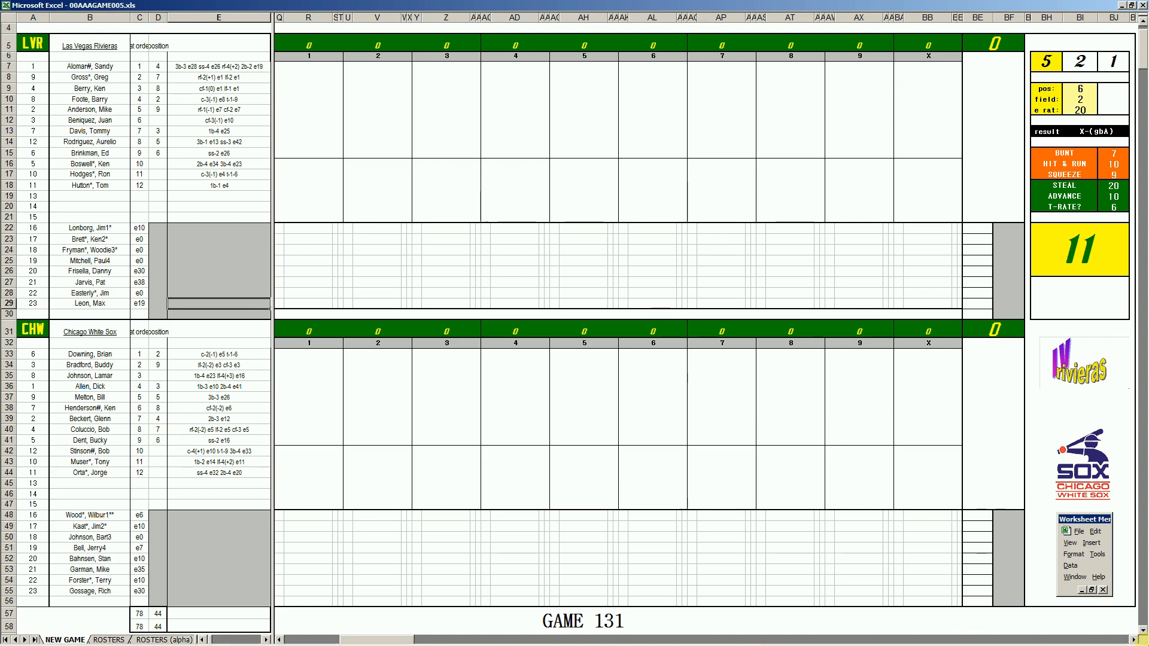
left_click(309, 68)
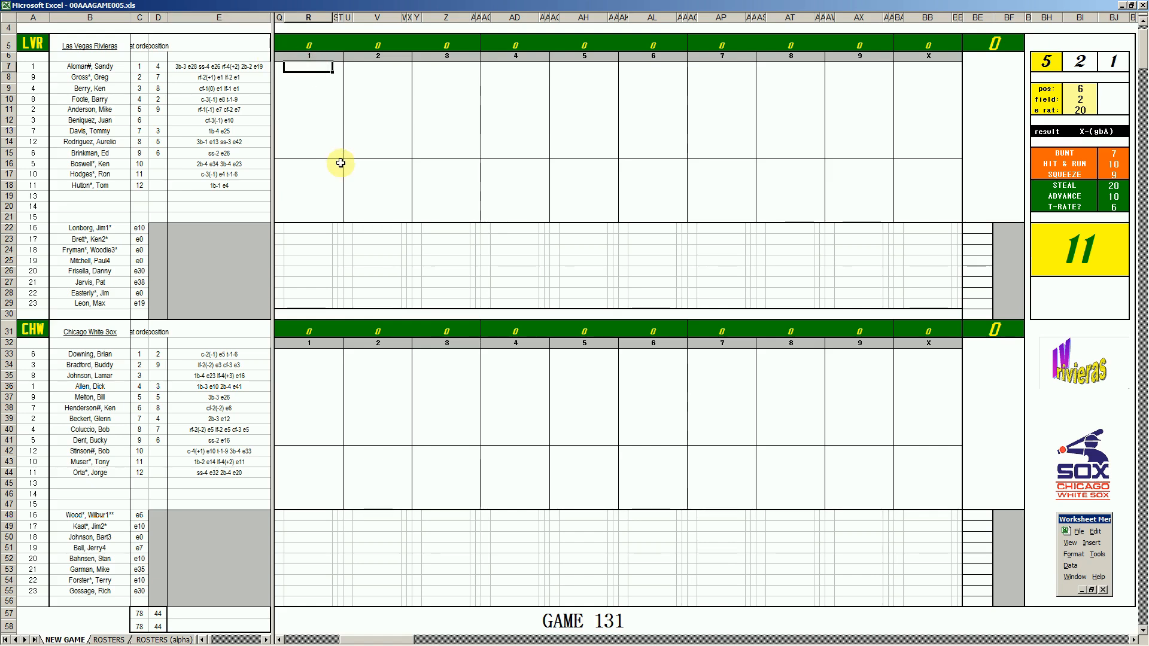
key("F9")
key("F9")
key("F9")
key("F9")
key("F9")
key("F9")
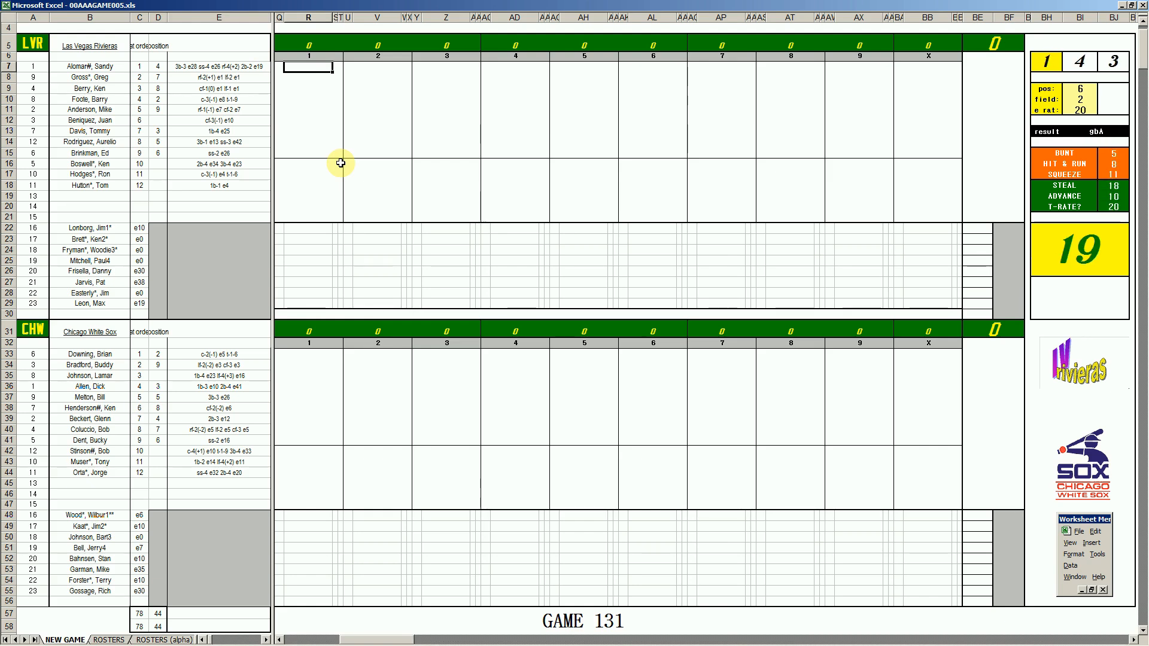
type("rf4")
key("Return")
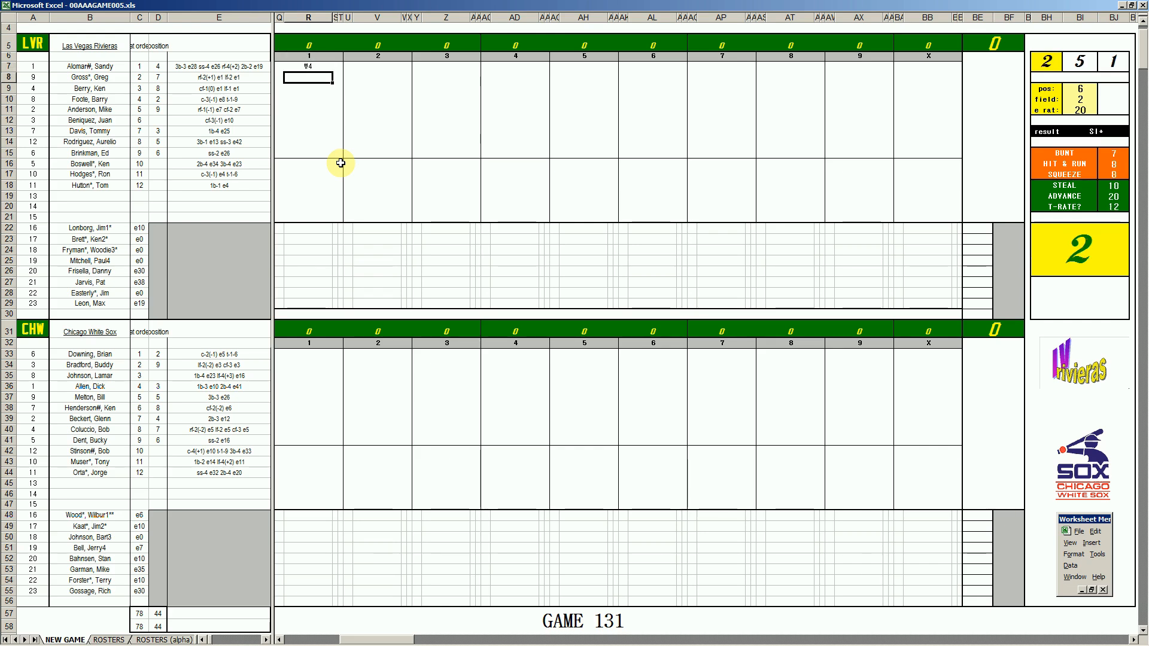
type("8")
key("Return")
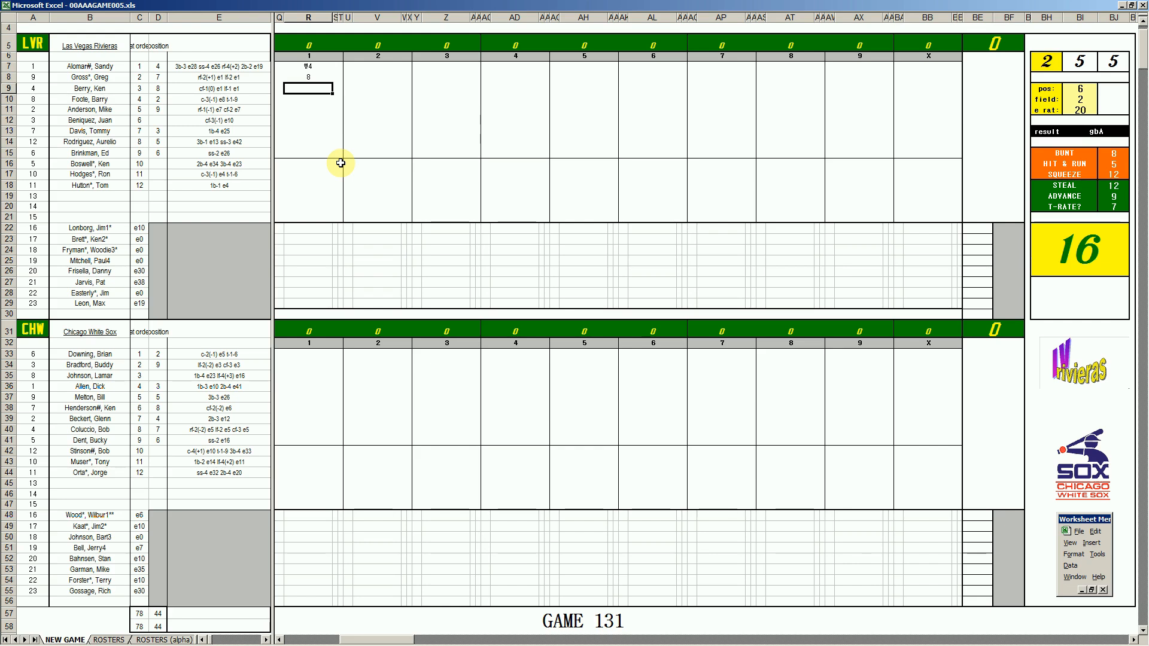
type("rf543")
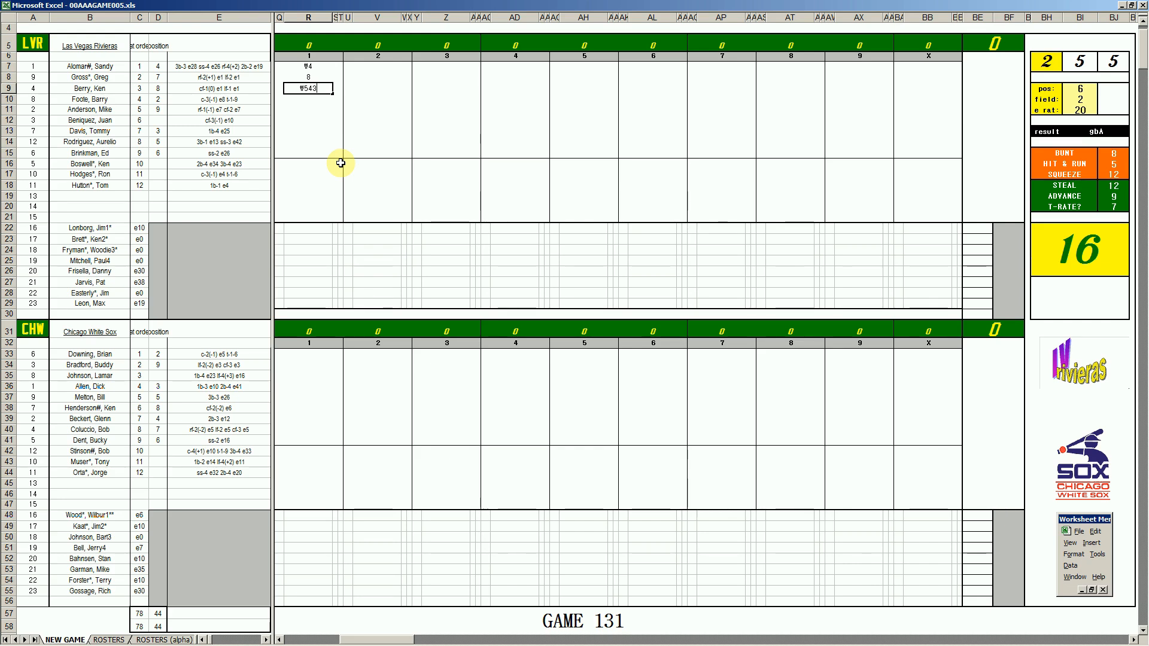
Score the first two White Sox batters in the first inning, R33 and R34, as out 7 each.
left_click(320, 355)
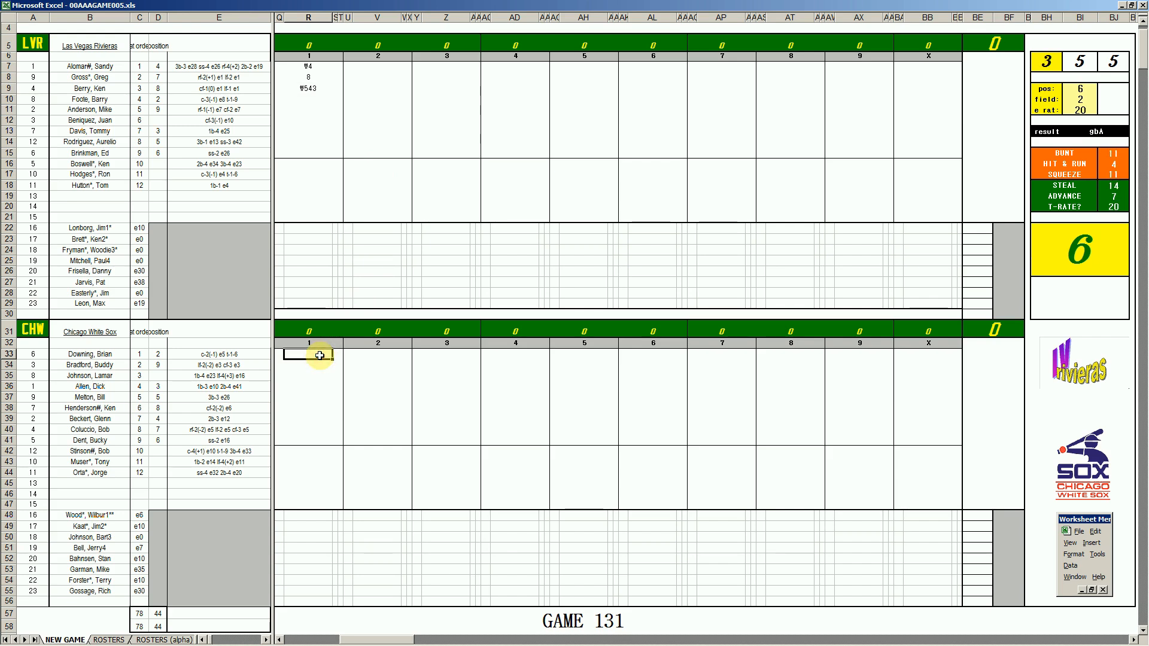
type("rf7")
key("Return")
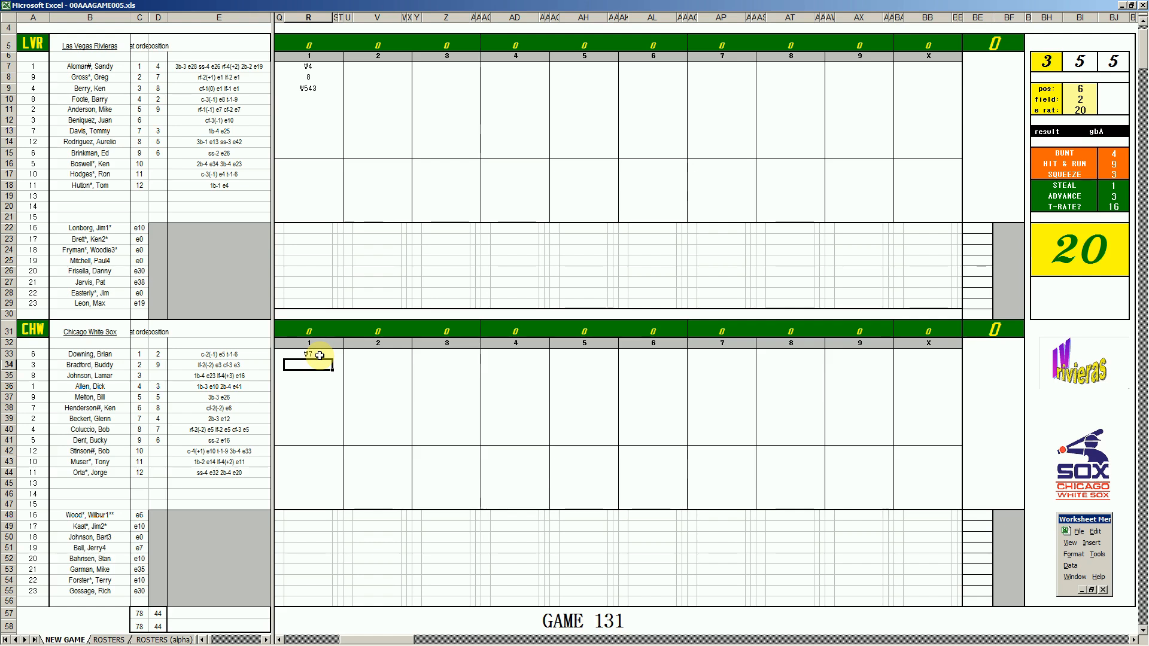
type("rf7")
key("Return")
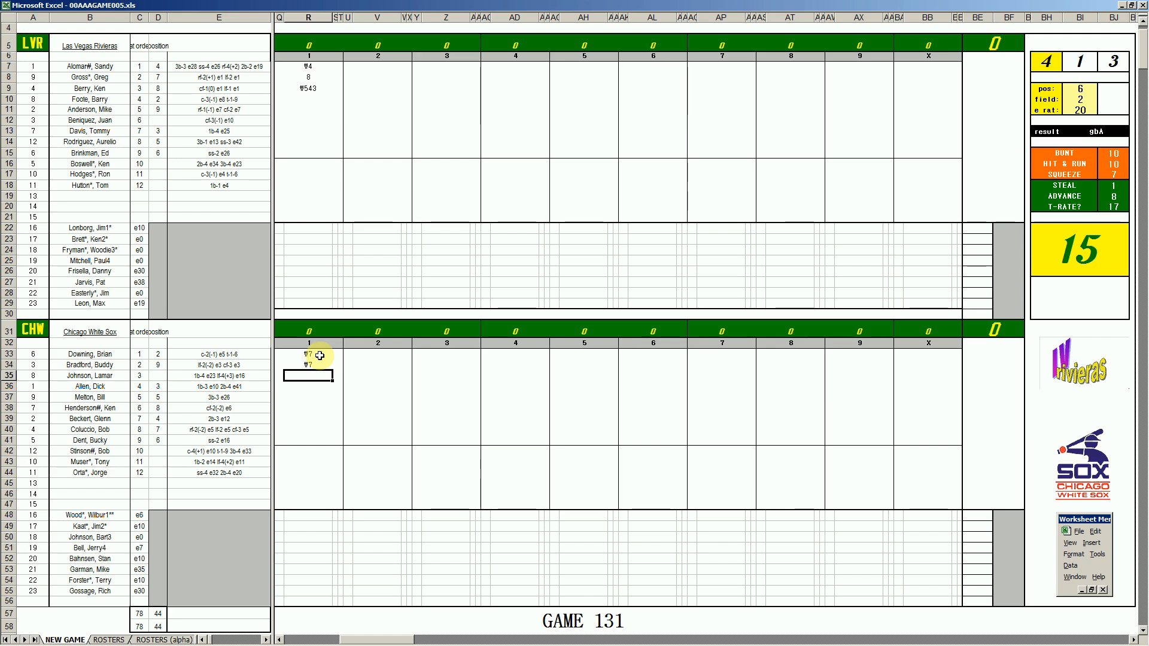
Set the fielding lookup to position 5, field 1 and e rating 13, and score the third White Sox batter in R35 as out 53.
key("ctrl+p")
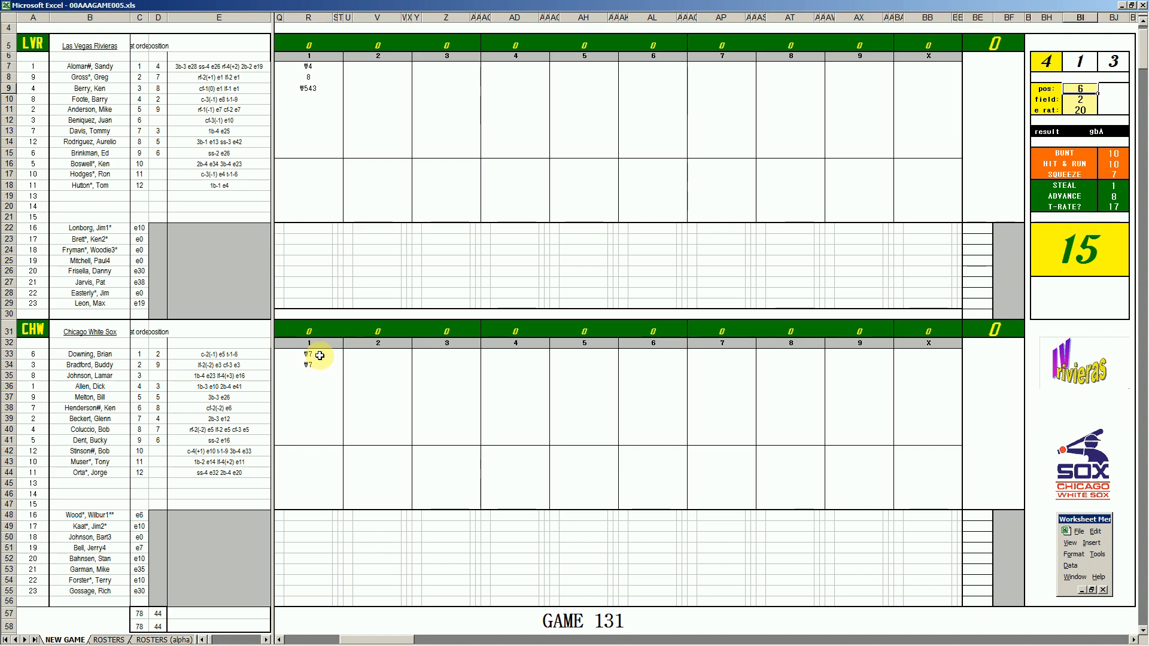
type("5")
key("Return")
type("1")
key("Return")
type("13")
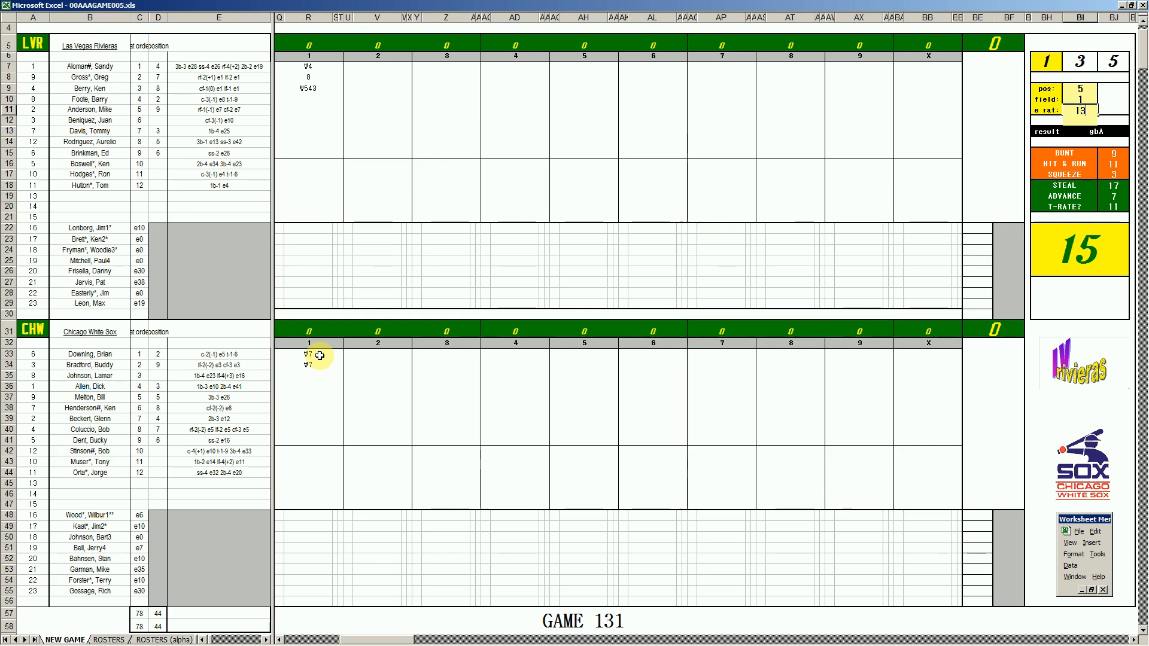
key("Return")
left_click(308, 376)
type("#53")
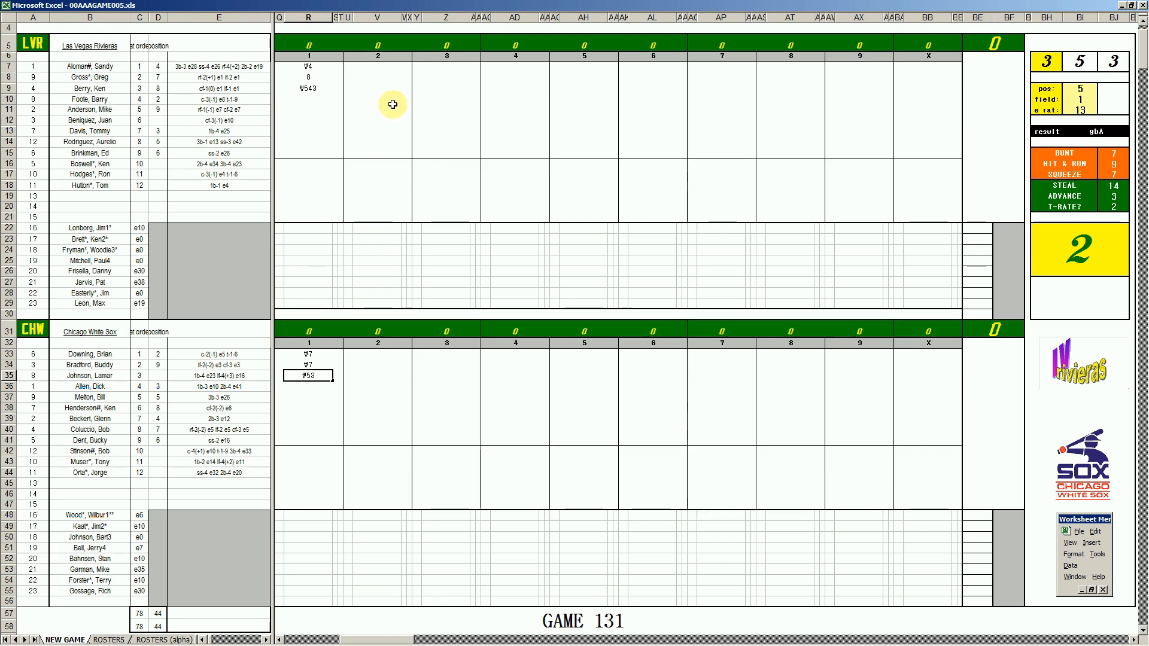
Score the Rivieras' first four second-inning batters in V10:V13 as 1, out 7, 2 and 1.
left_click(365, 98)
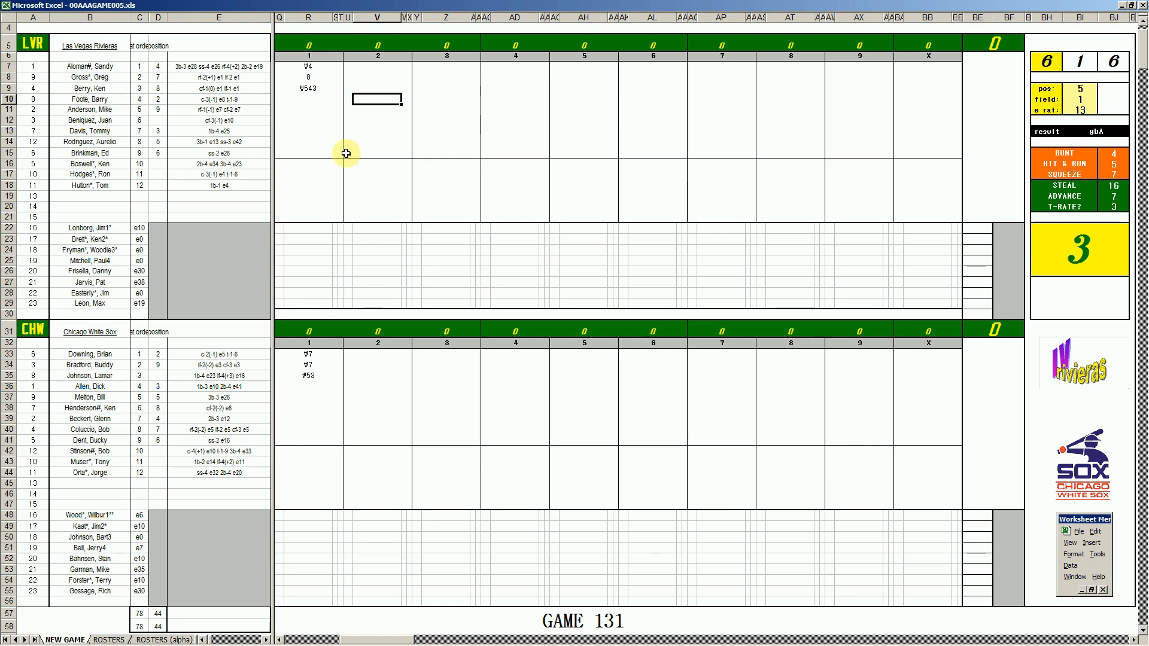
type("1")
key("Return")
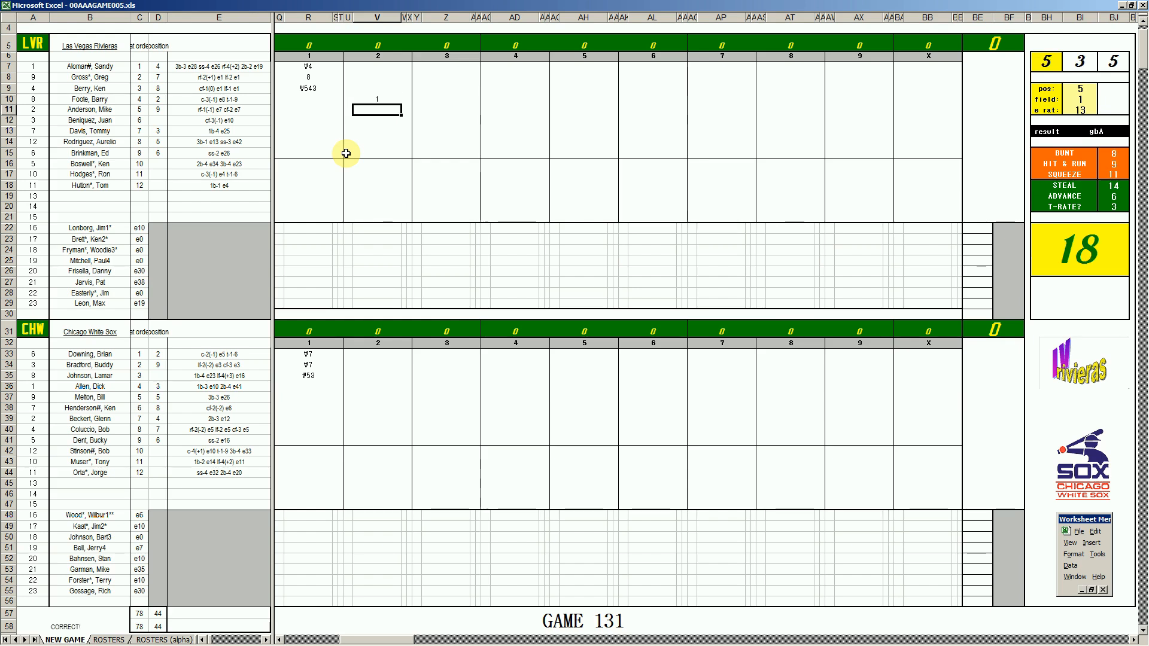
type("#7")
key("Return")
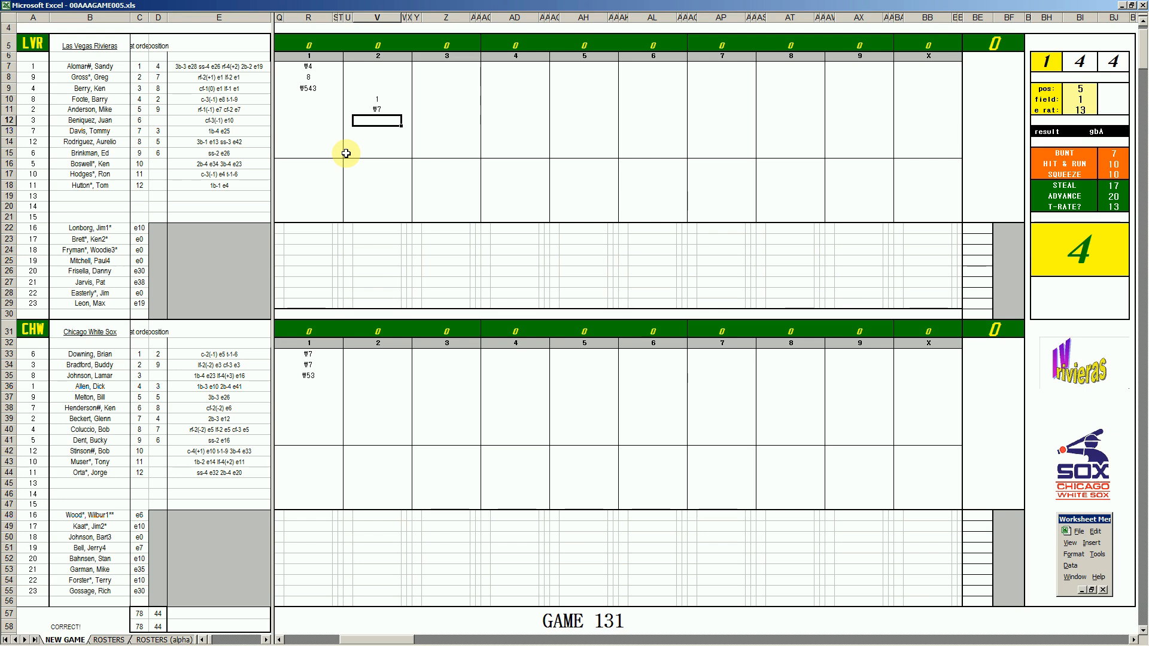
type("2")
key("Return")
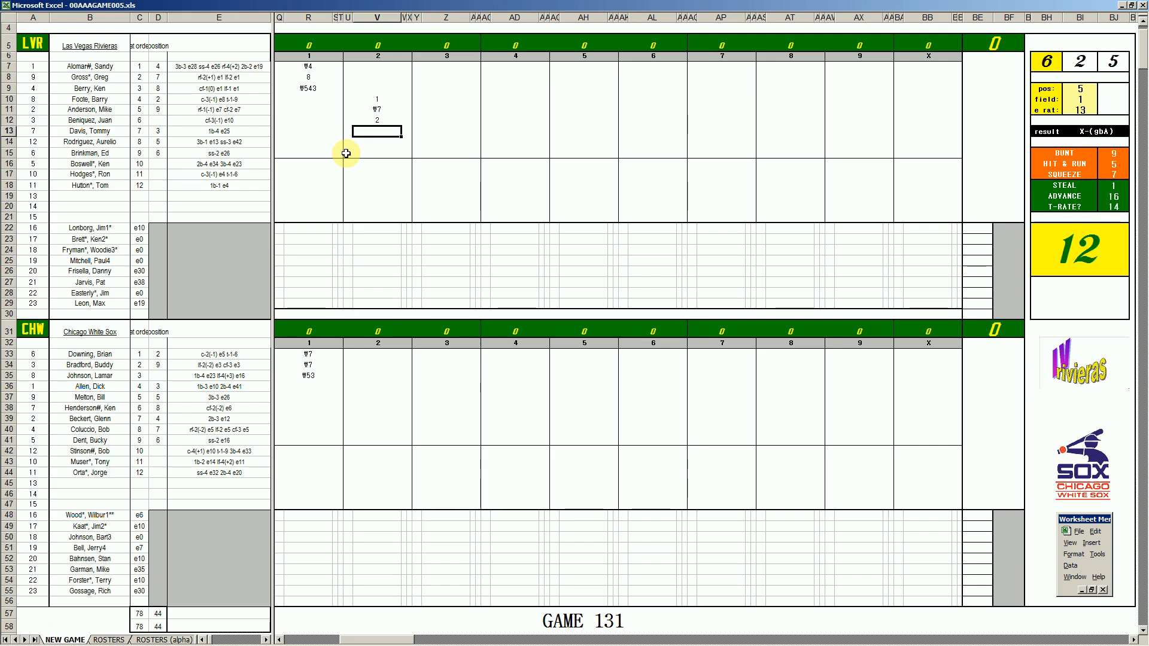
type("1")
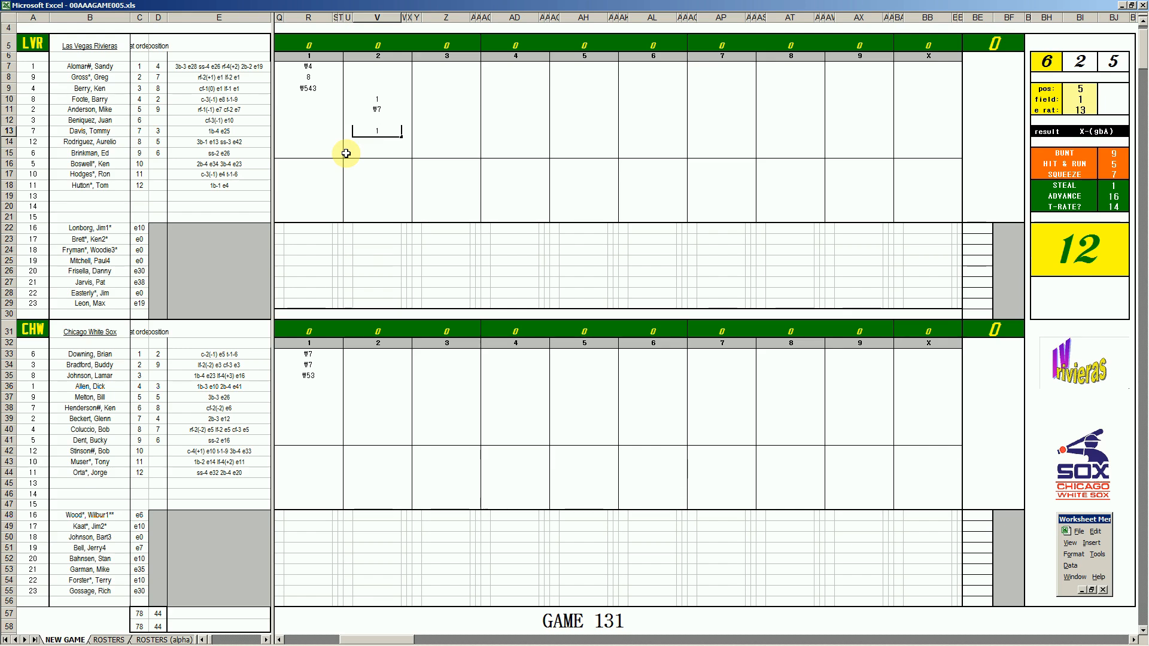
key("Return")
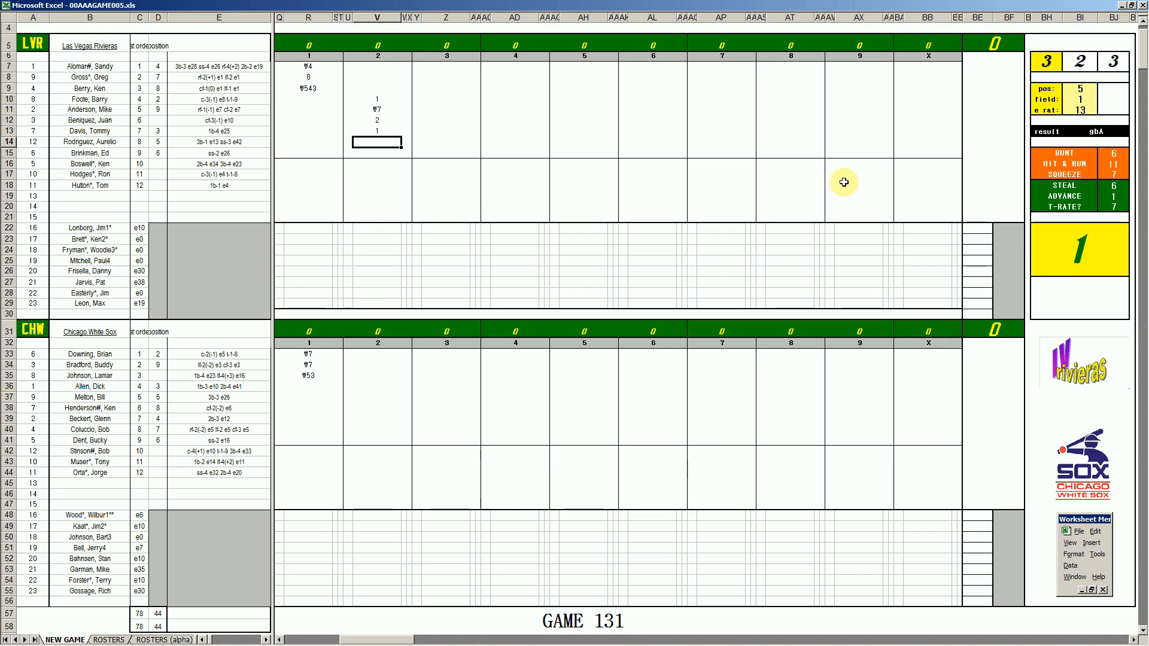
Record 2 runs batted in at W13 and mark one run scored each in U10 and U12 for the Rivieras' second inning.
key("Up")
key("Right")
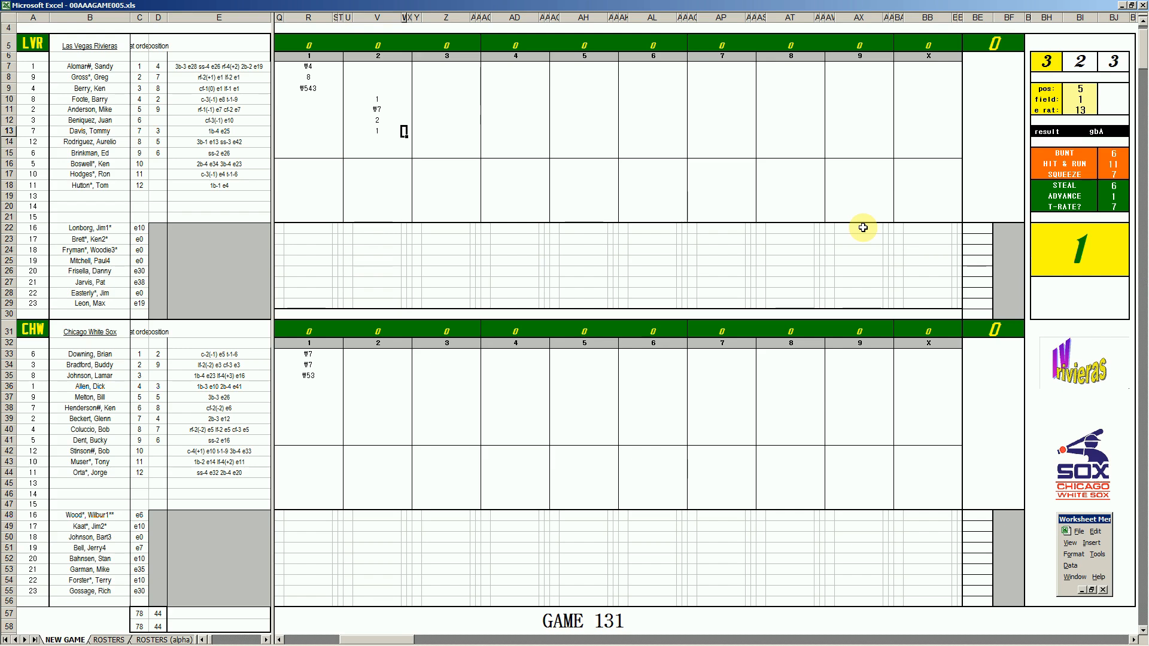
type("2")
key("Left")
key("Left")
key("Up")
key("Up")
key("Up")
type("1")
key("Return")
key("Down")
type("1")
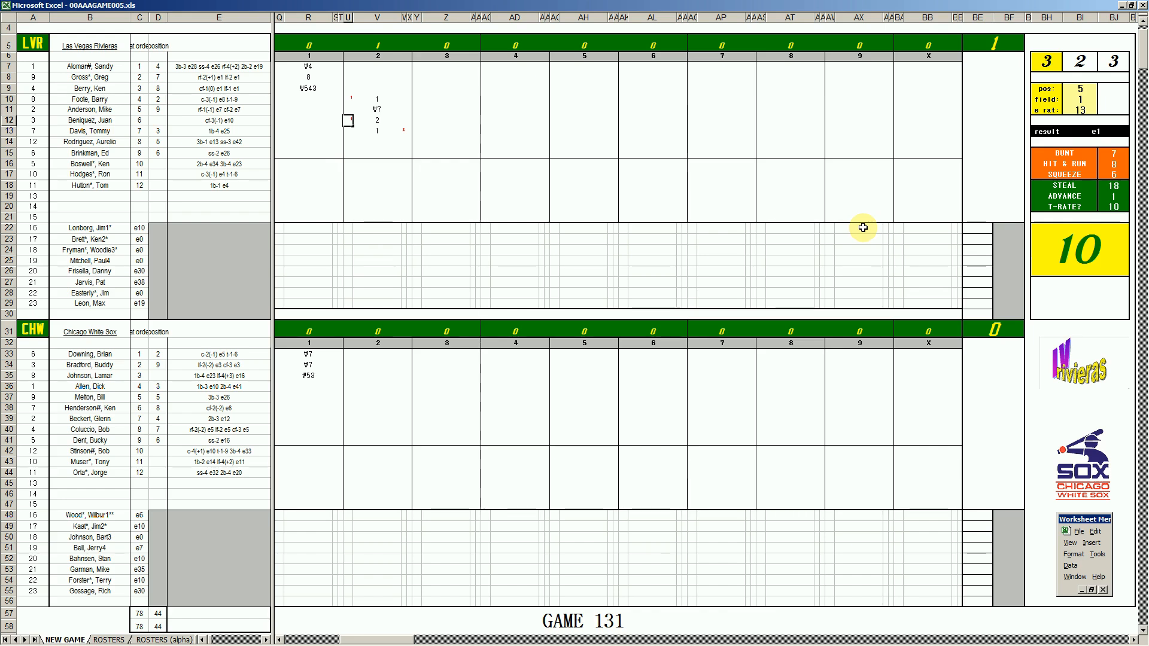
key("Right")
key("Down")
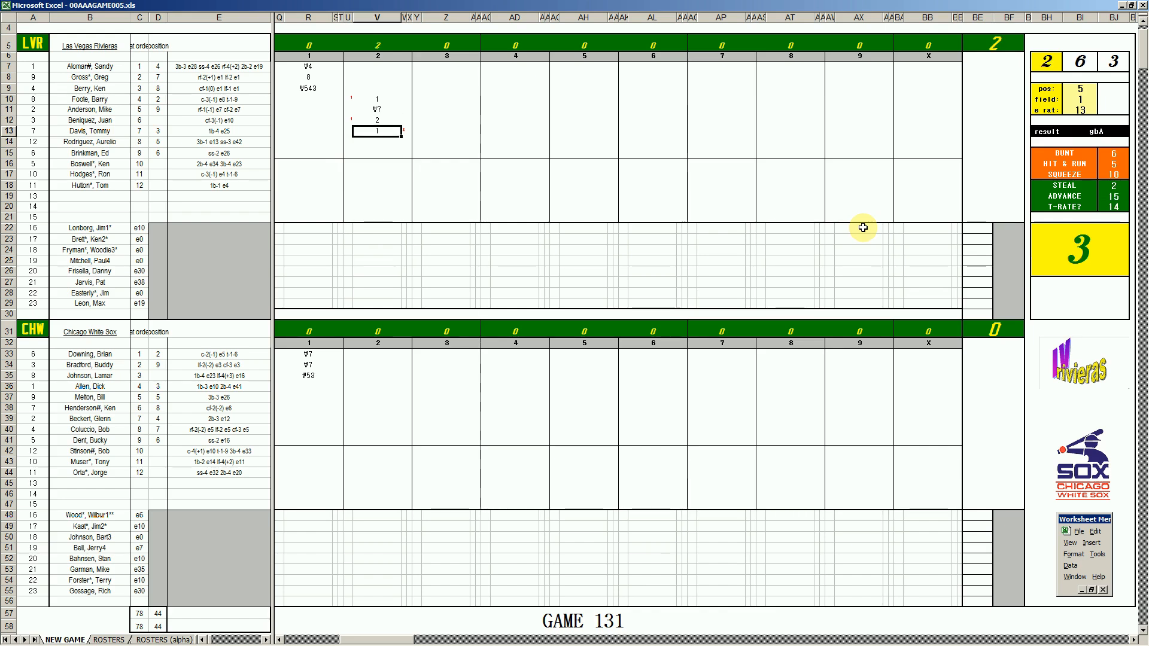
key("Return")
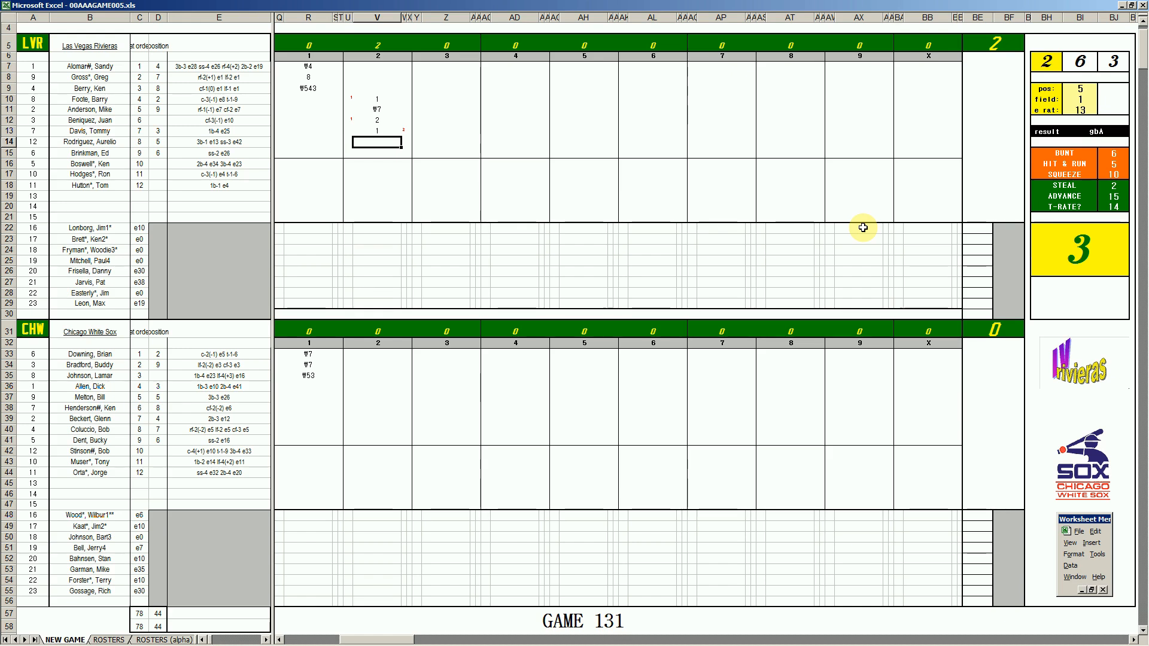
Score the Rivieras' remaining second-inning batters as 1 in V14, out 7 in V15 and k in V7.
type("1")
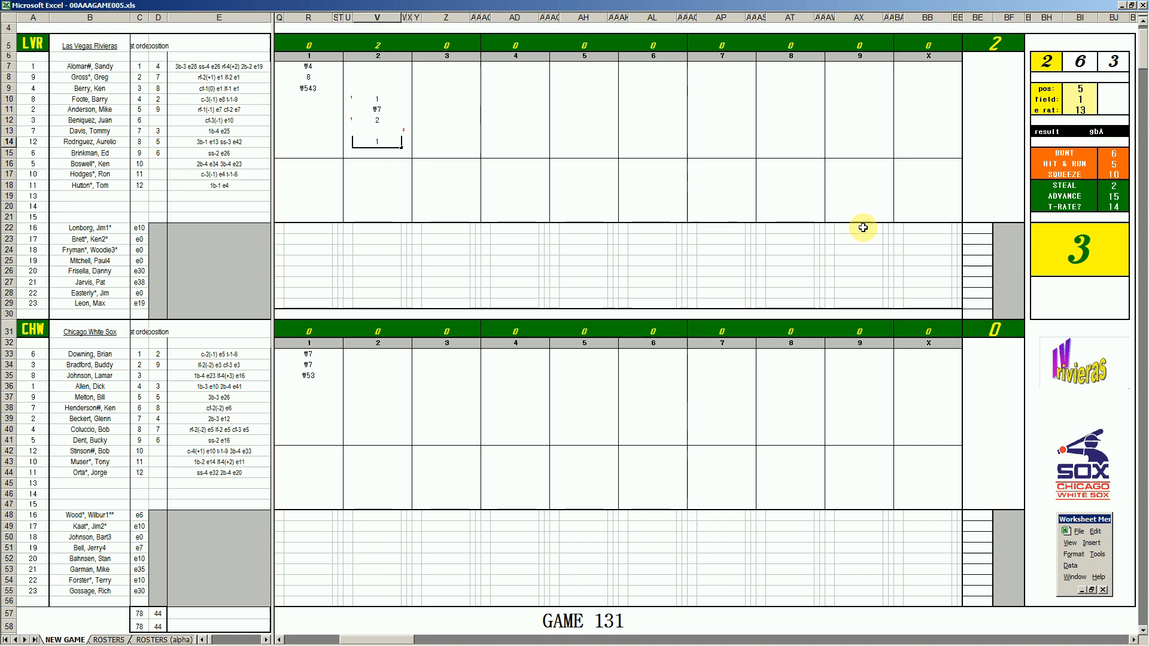
key("Return")
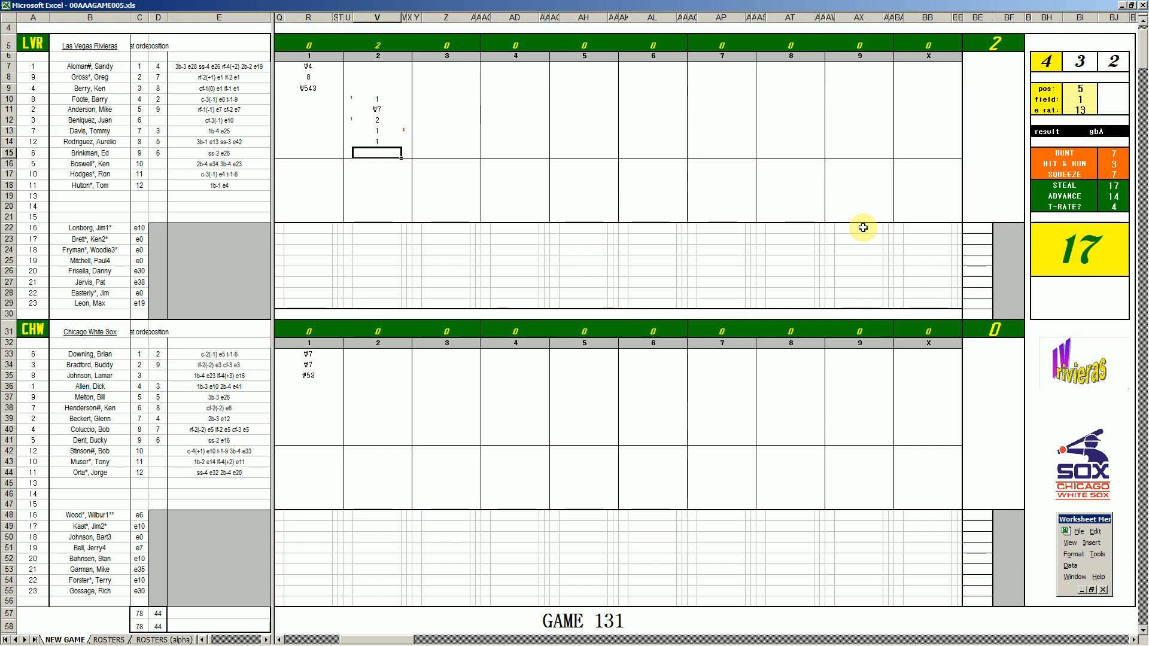
type("#7")
key("Return")
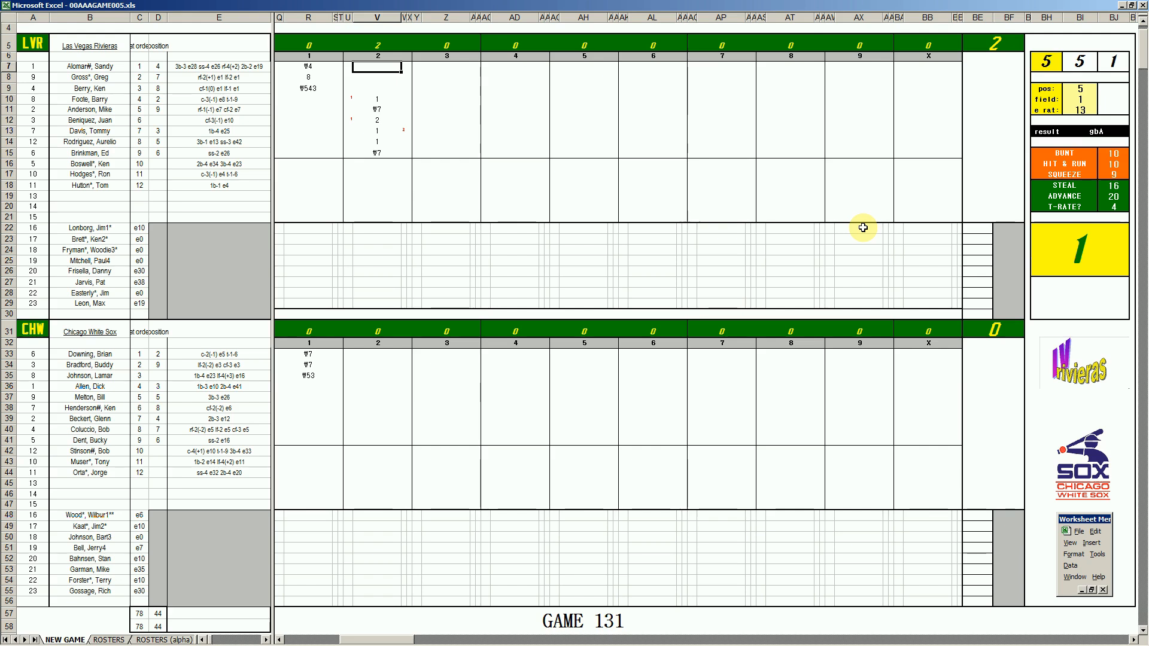
type("k")
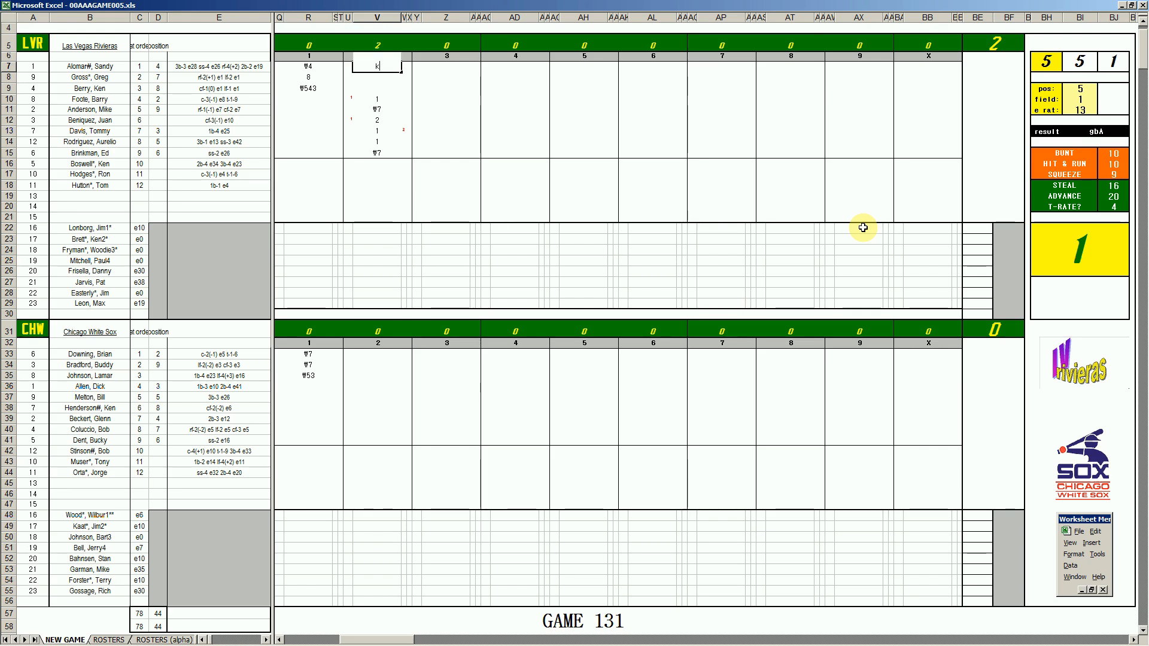
Score the White Sox second inning in V36:V39 as k, k, 8 and out 33.
left_click(363, 385)
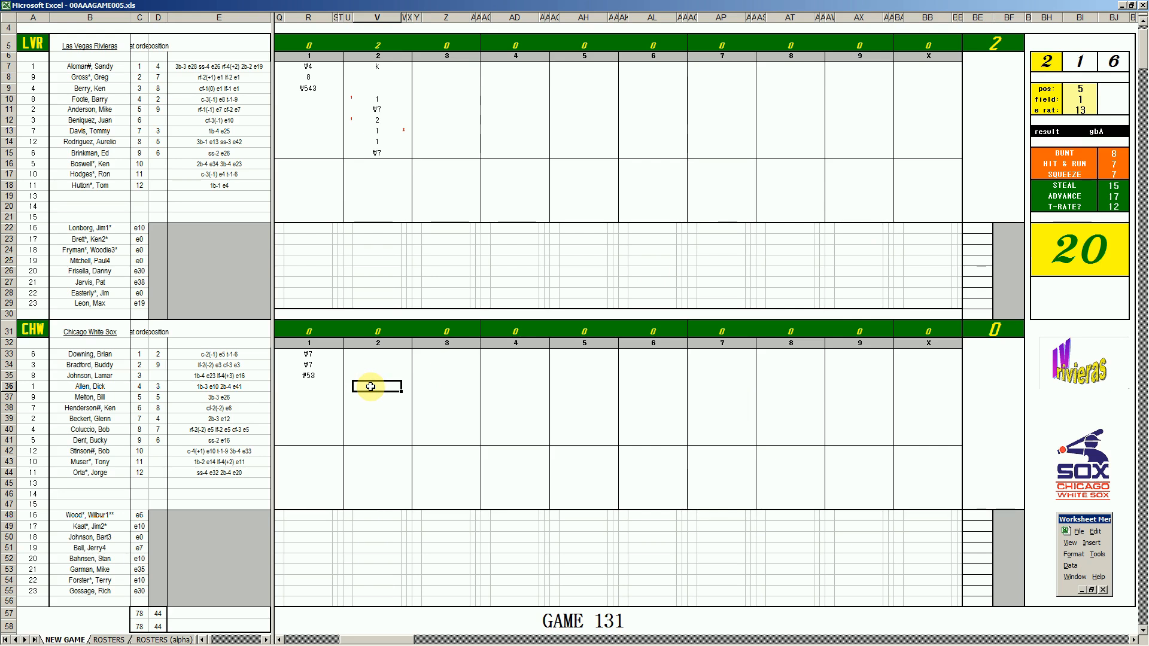
type("k")
key("Return")
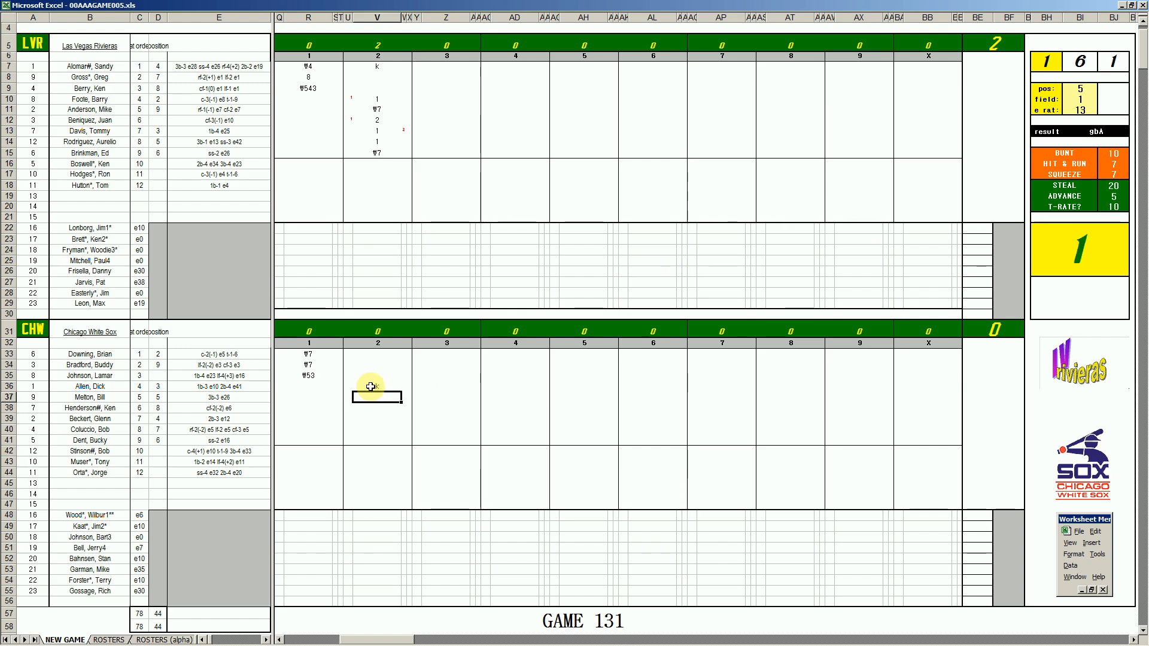
type("k")
key("Return")
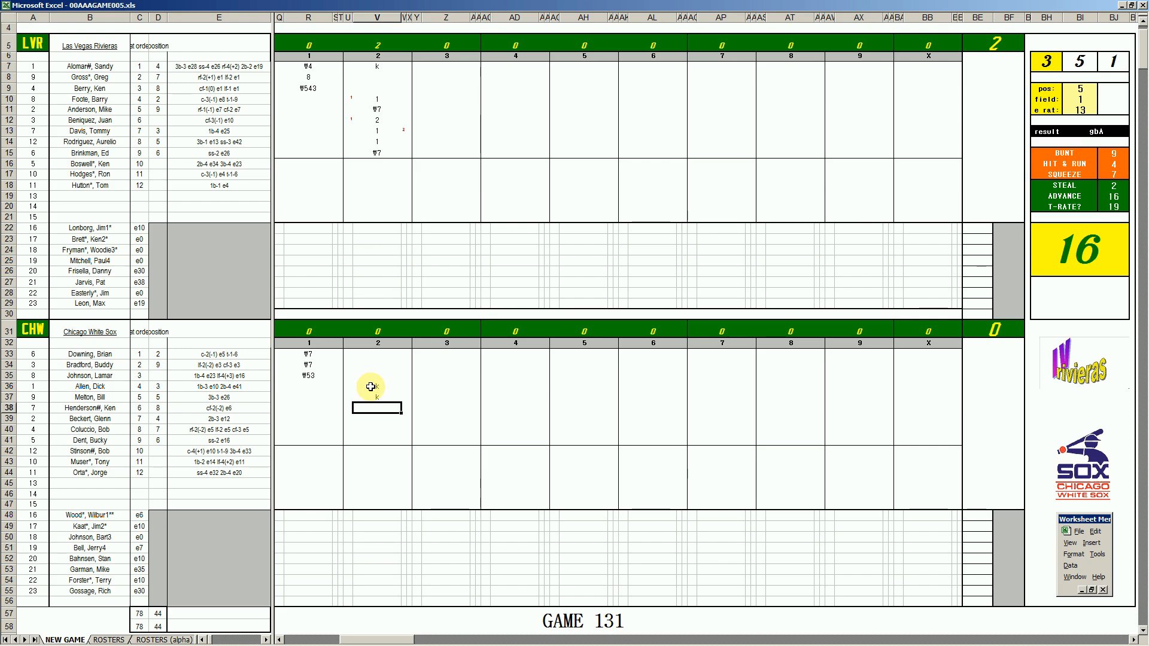
type("8")
key("Return")
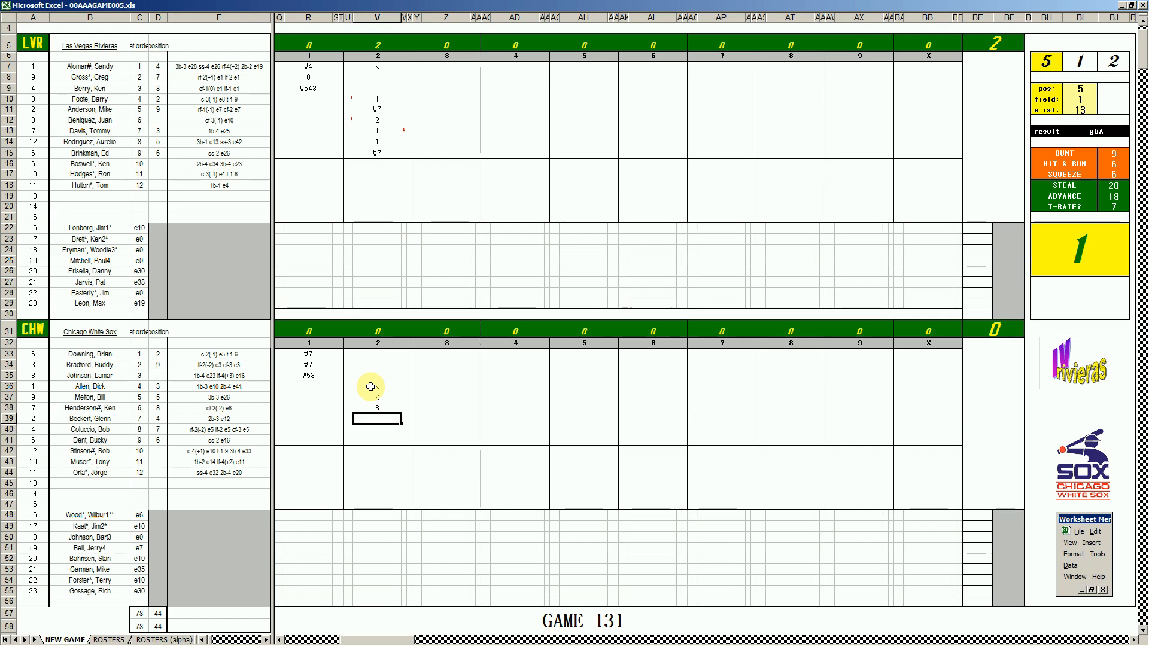
type("\\33")
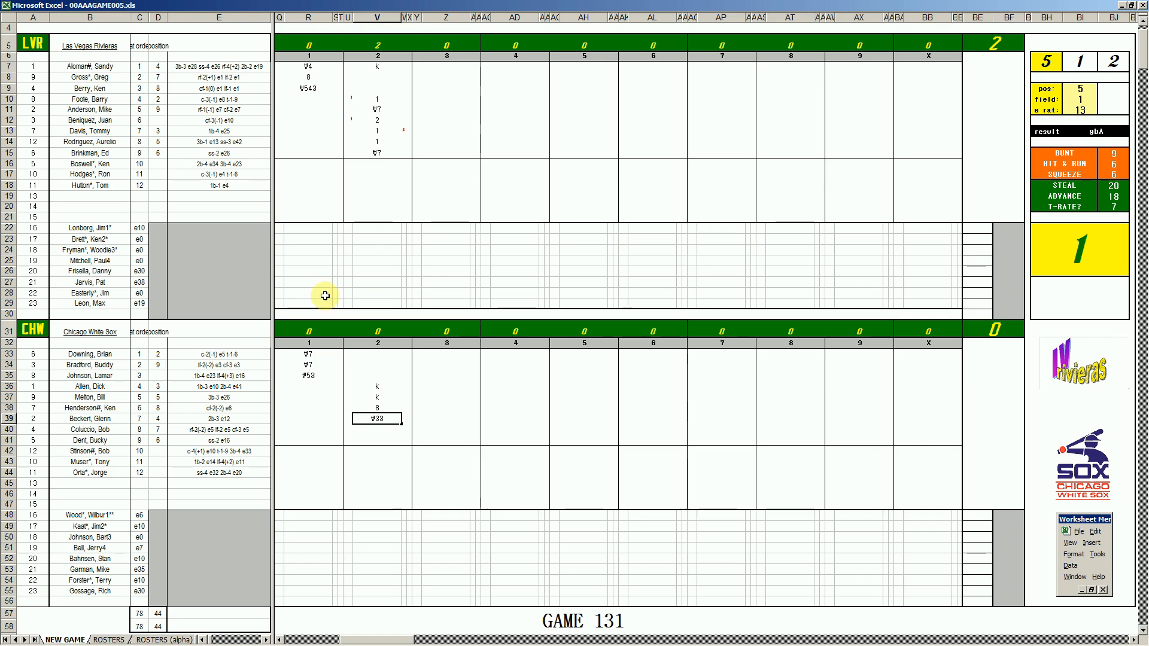
Score the Rivieras' first four third-inning batters in Z8:Z11 as 8, 1, out 6 and 9.
left_click(436, 80)
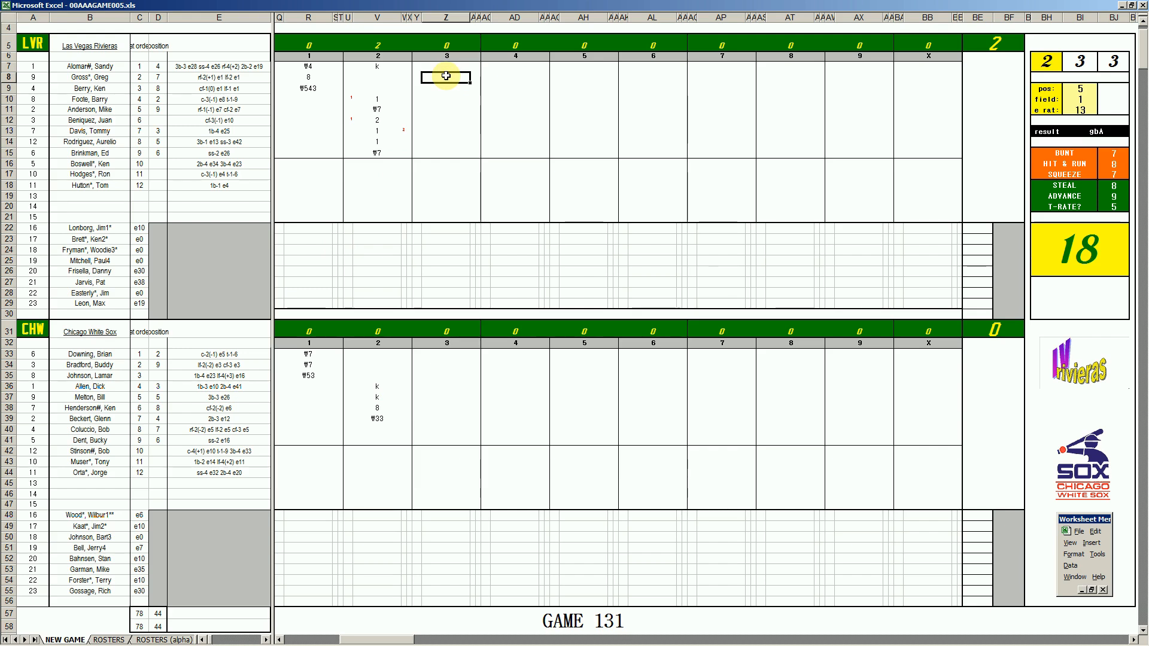
key("Return")
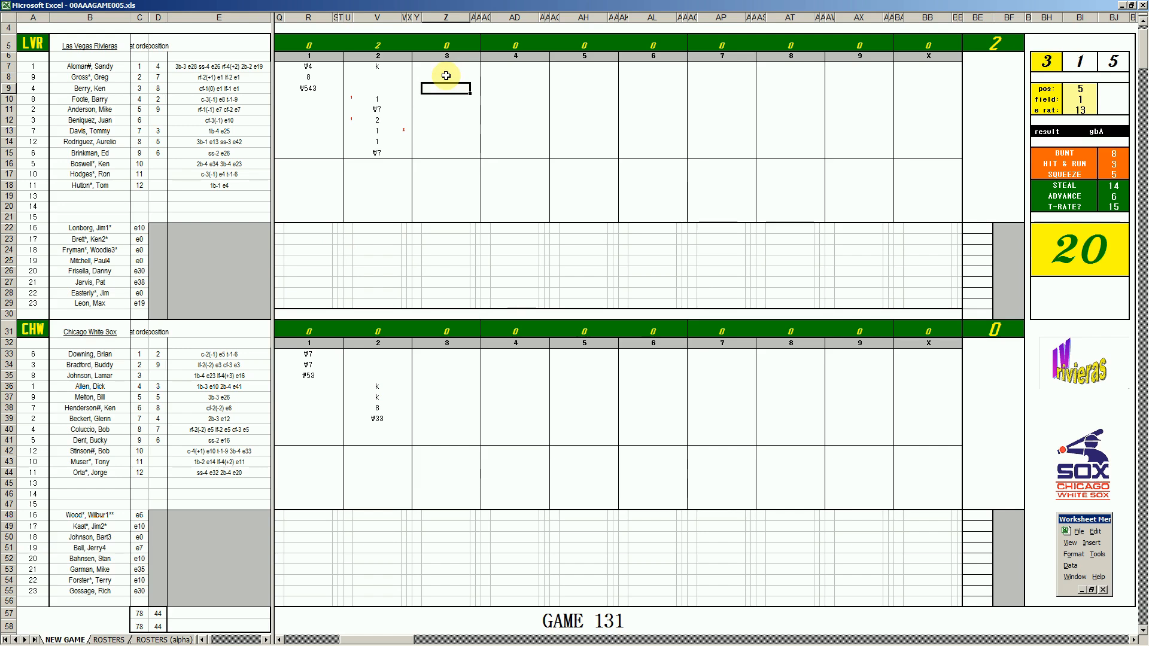
type("1")
key("Return")
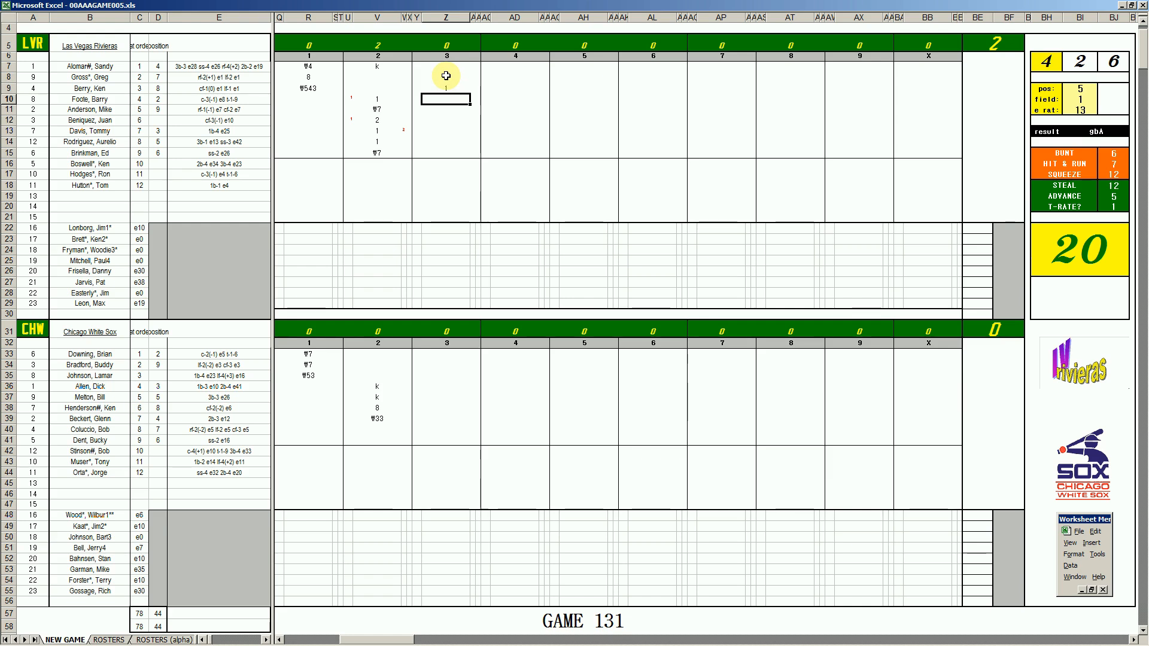
type("#6")
key("Return")
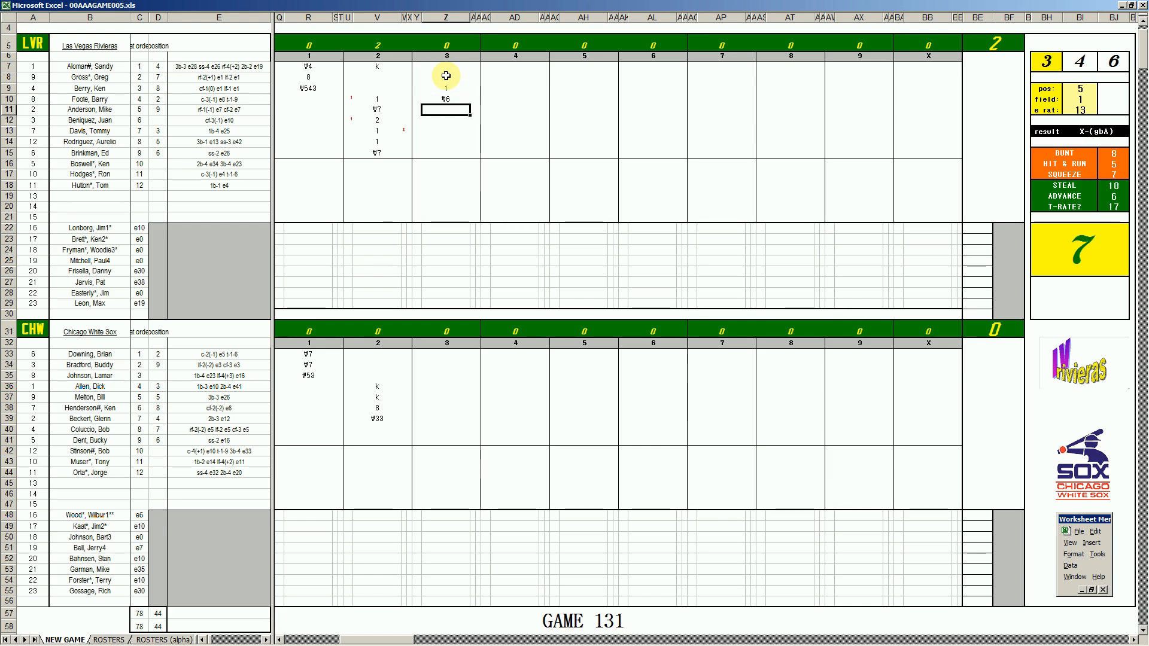
type("9")
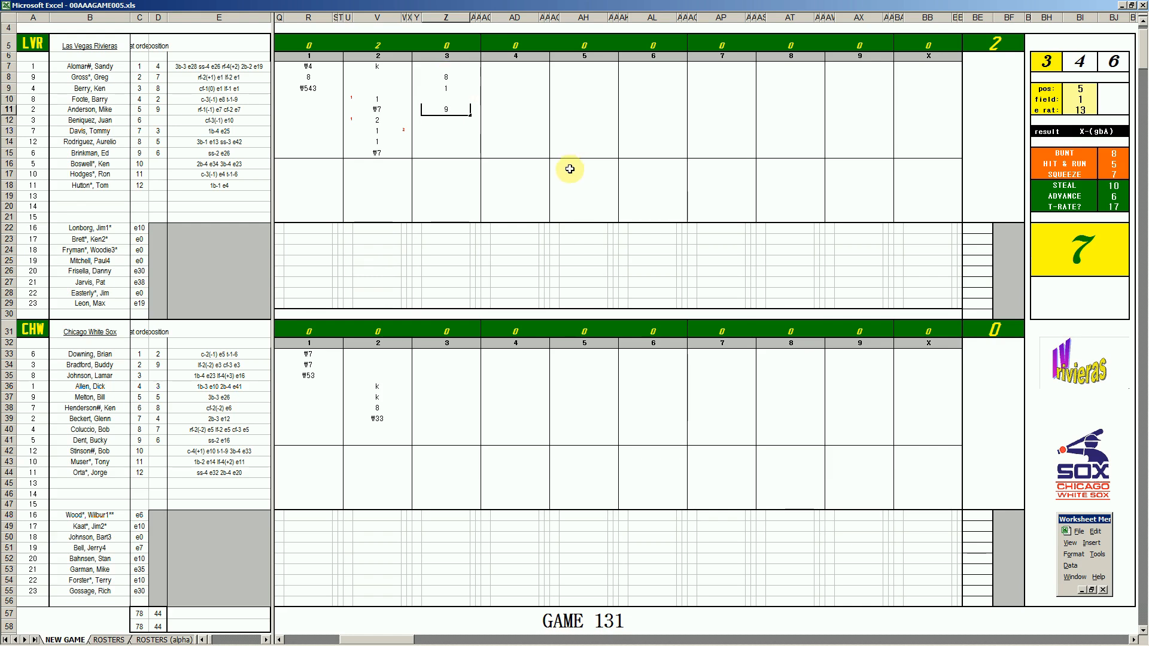
key("Return")
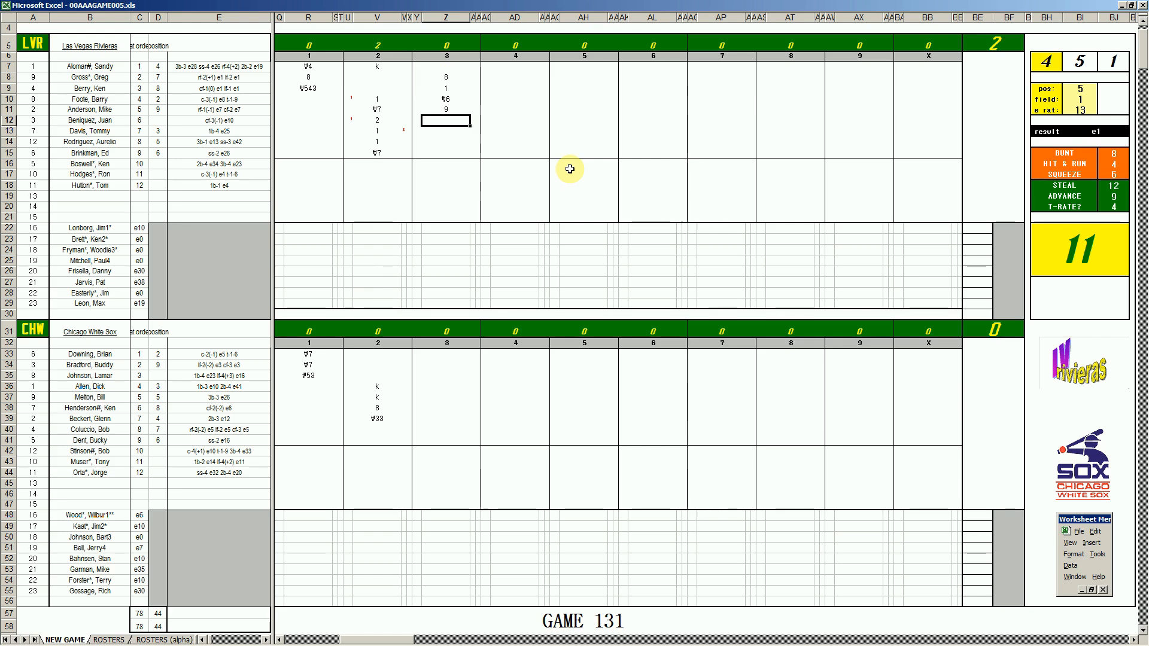
Record 1 run batted in at AA11 and mark one run scored in Y8 for the Rivieras' third inning.
key("Up")
key("Right")
type("1")
key("Left")
key("Left")
key("Up")
key("Up")
key("Up")
type("1")
key("Right")
key("Down")
key("Down")
key("Down")
key("Down")
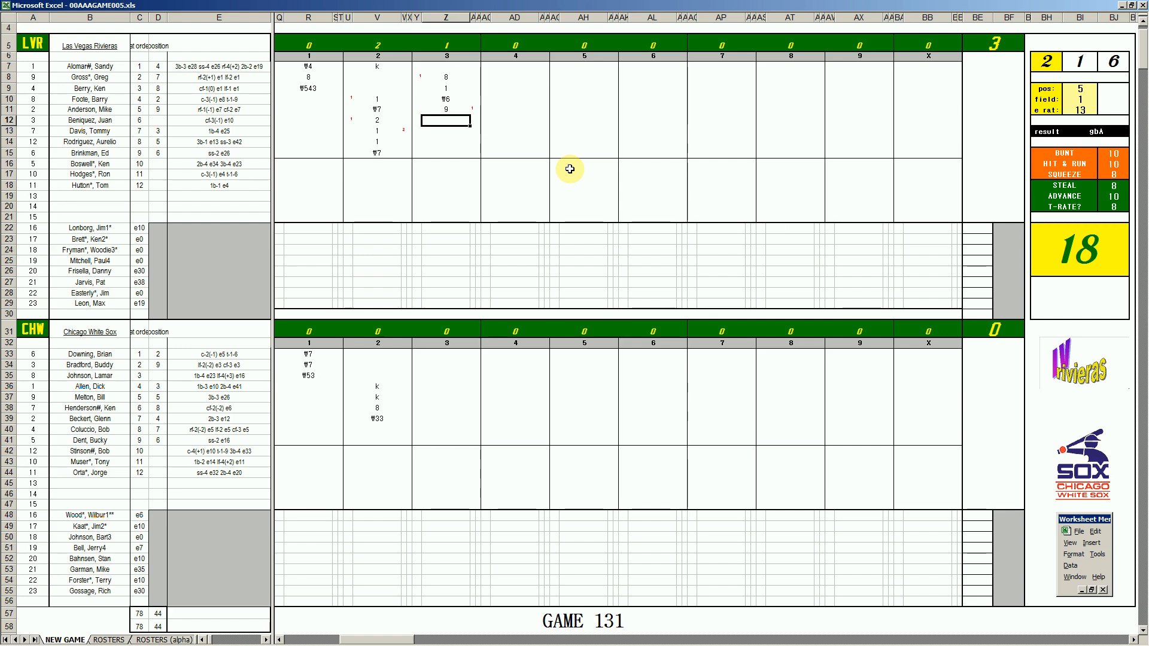
Score the last two Rivieras batters of the third inning as 1 in Z12 and out 63 in Z13.
type("1")
key("Return")
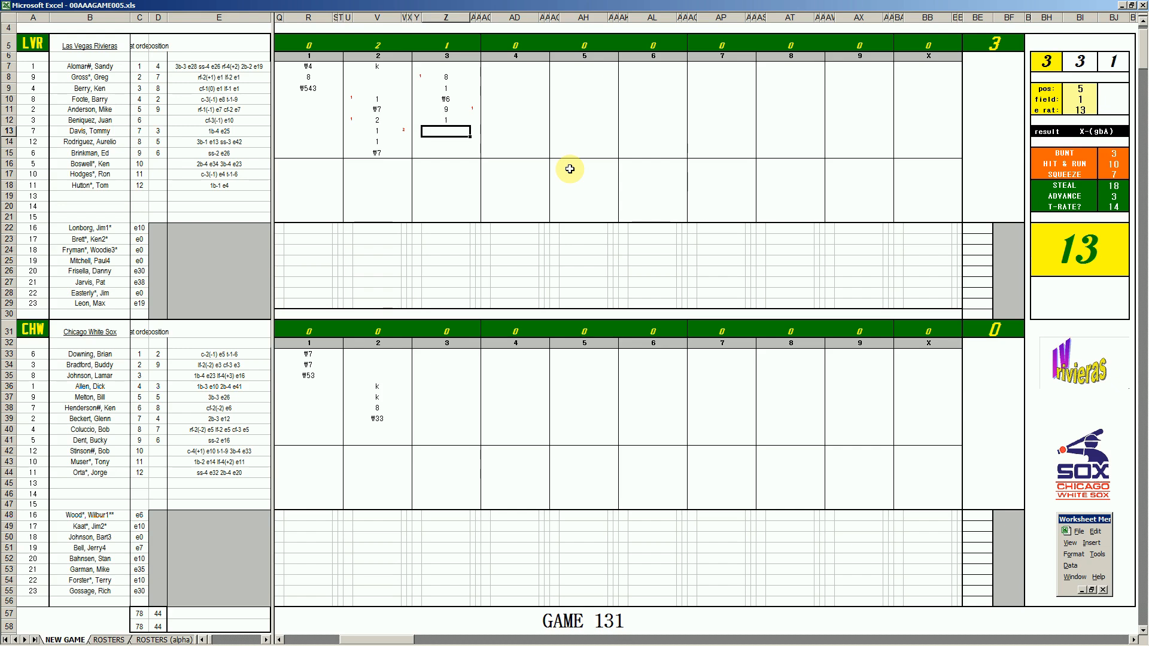
type("#63")
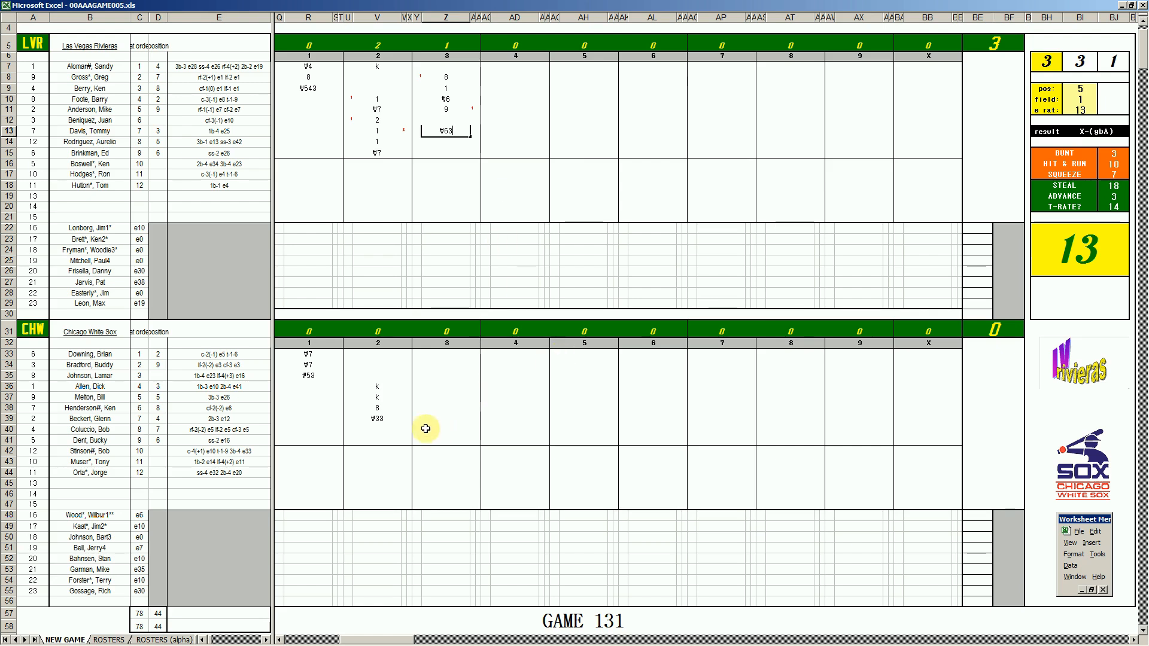
Score the White Sox third inning as k in Z40 and Z41, 8 in Z33 and out 8 in Z34.
left_click(449, 420)
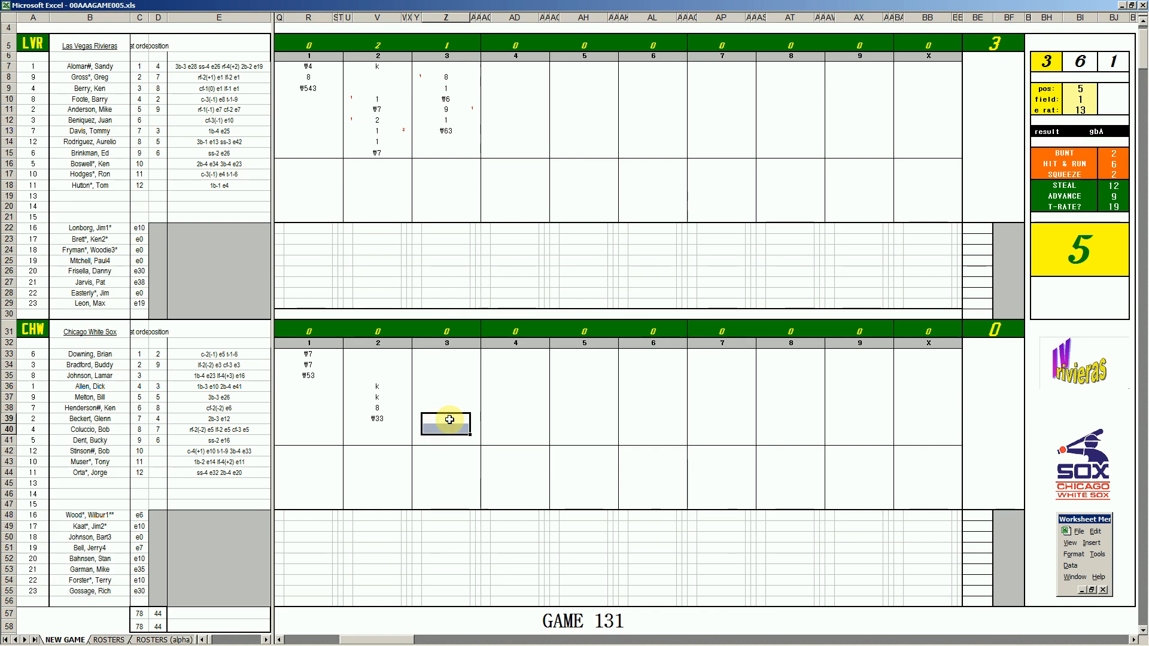
left_click(450, 419)
type("k")
key("Return")
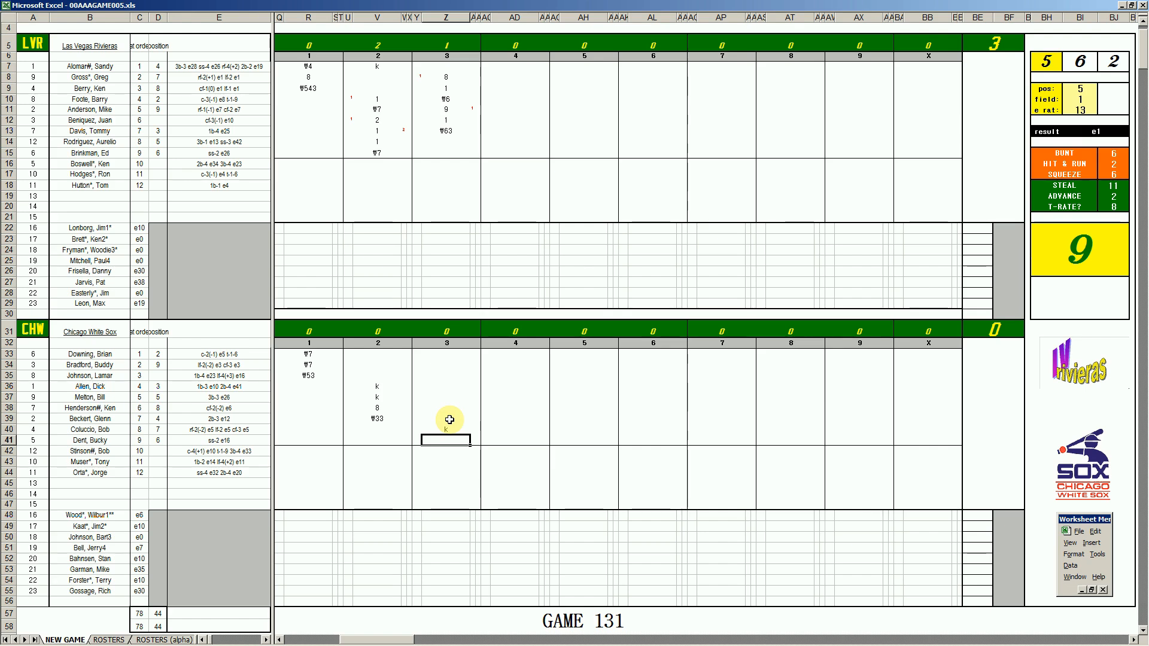
type("k")
key("Return")
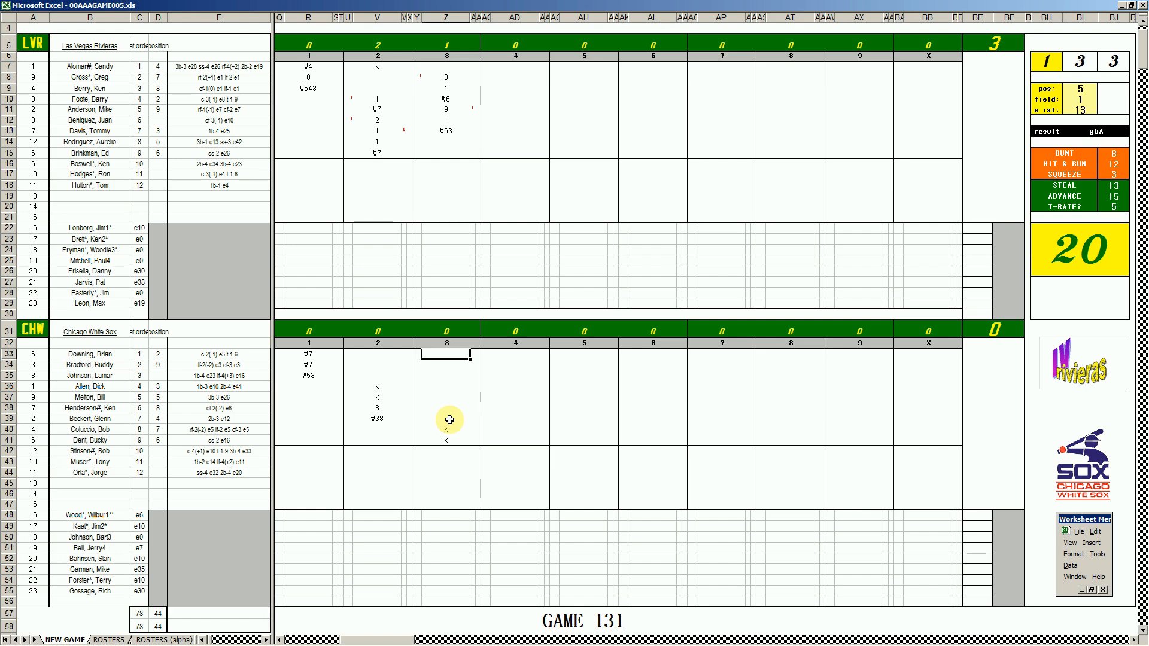
type("8")
key("Return")
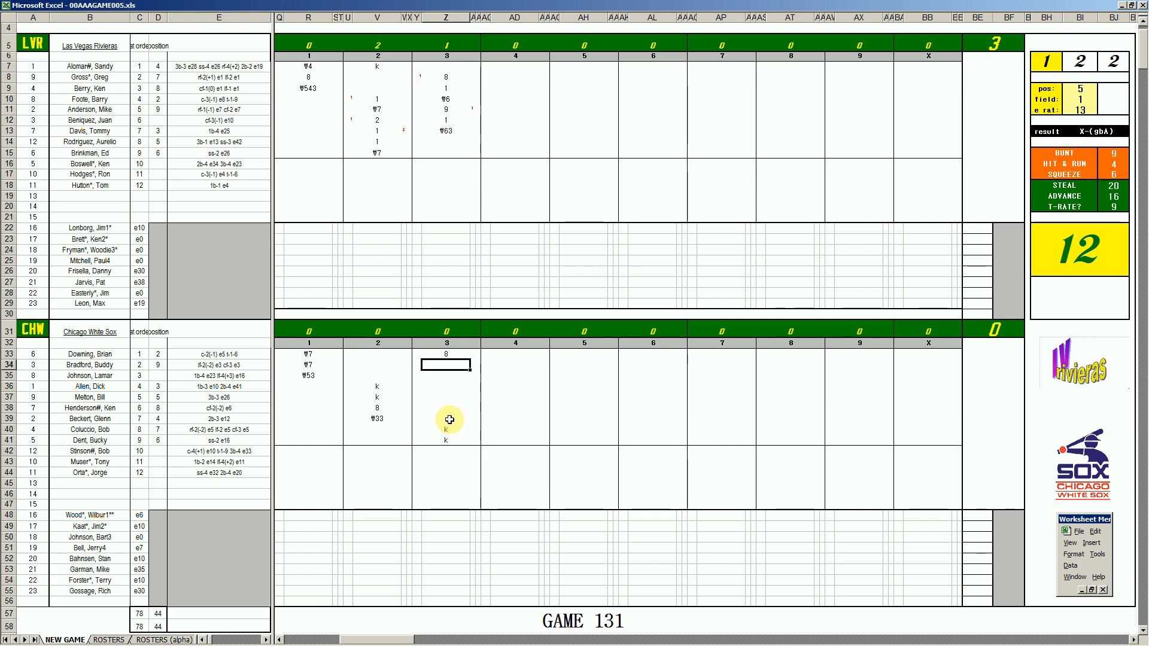
type("#8")
Set the fielding lookup to position 8, field 2 and e rating 6, and score the Rivieras' fourth-inning leadoff batter in AD14 as out 8.
left_click(512, 144)
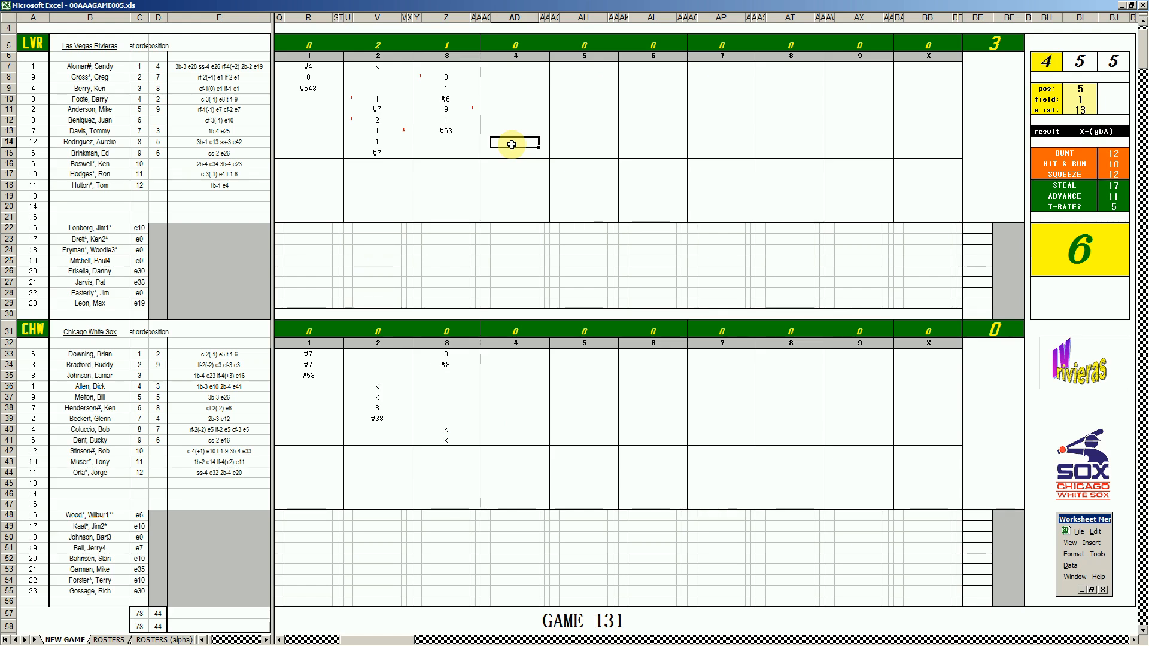
key("ctrl+f")
type("8")
key("Return")
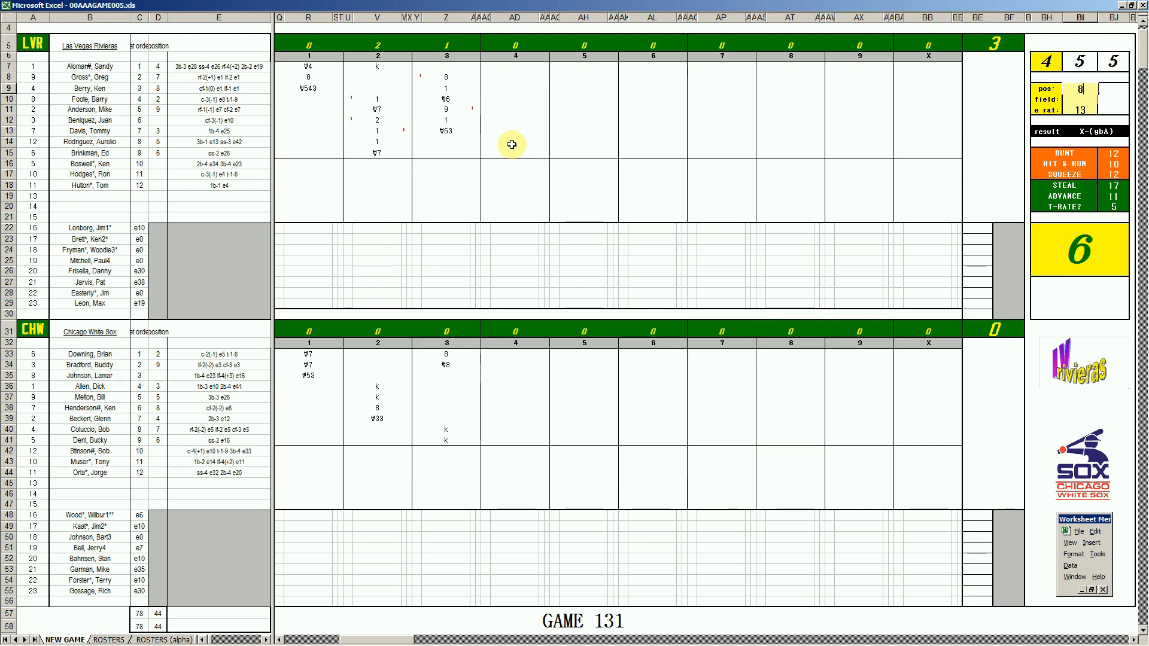
type("2")
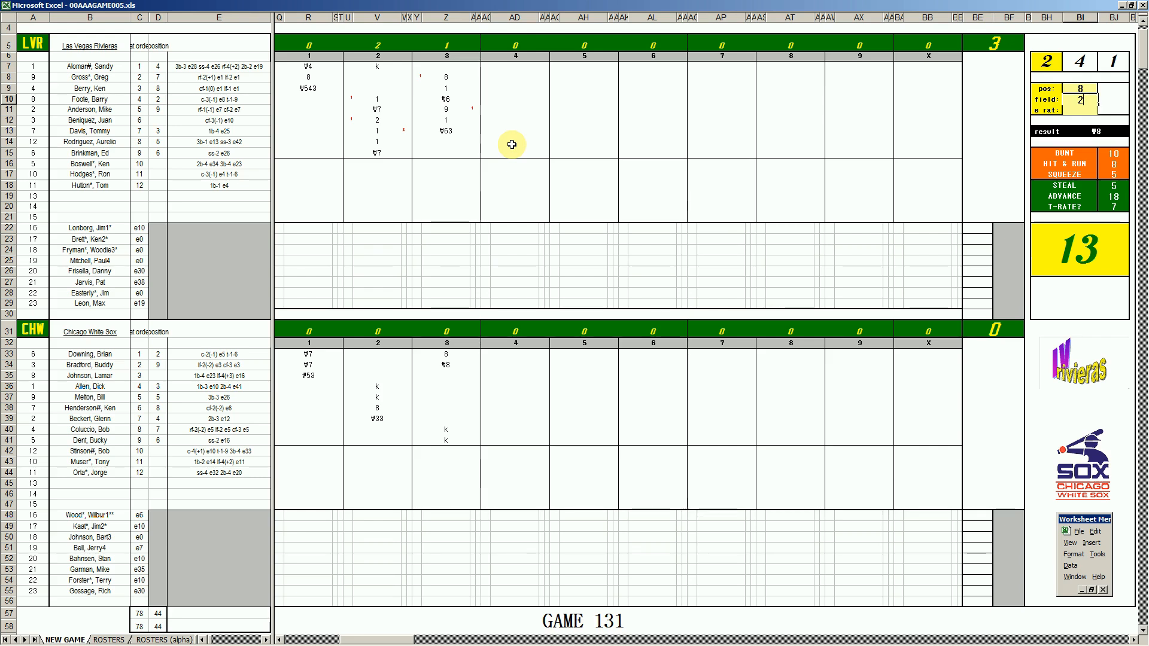
key("Return")
key("Return")
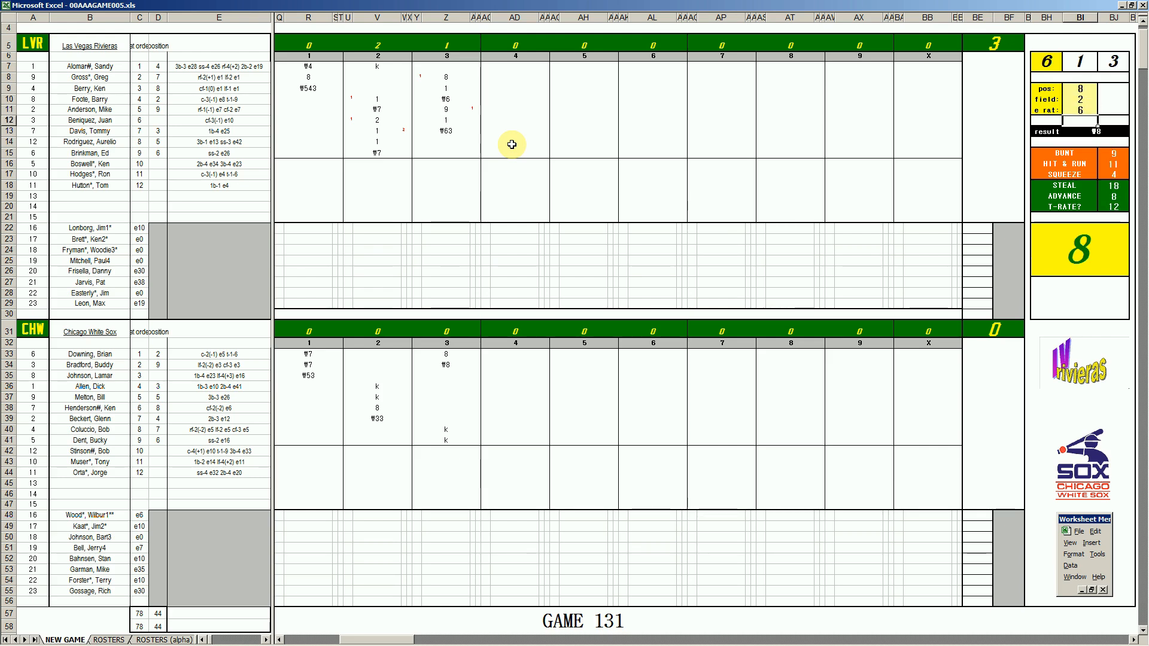
left_click(512, 144)
type("#8")
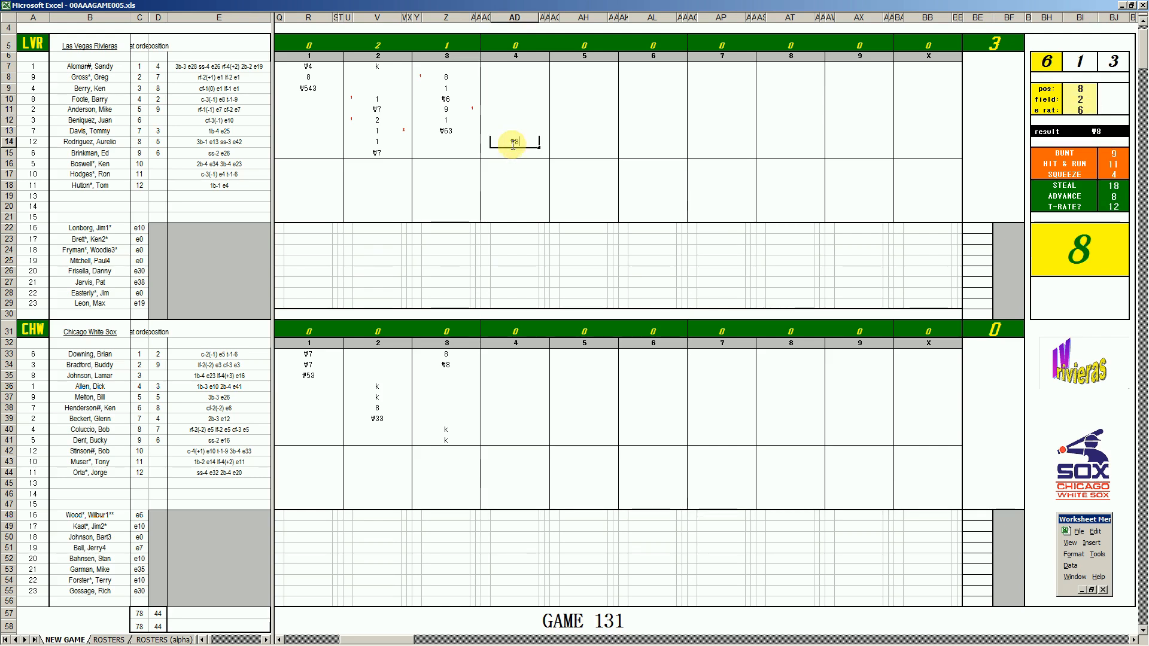
key("Return")
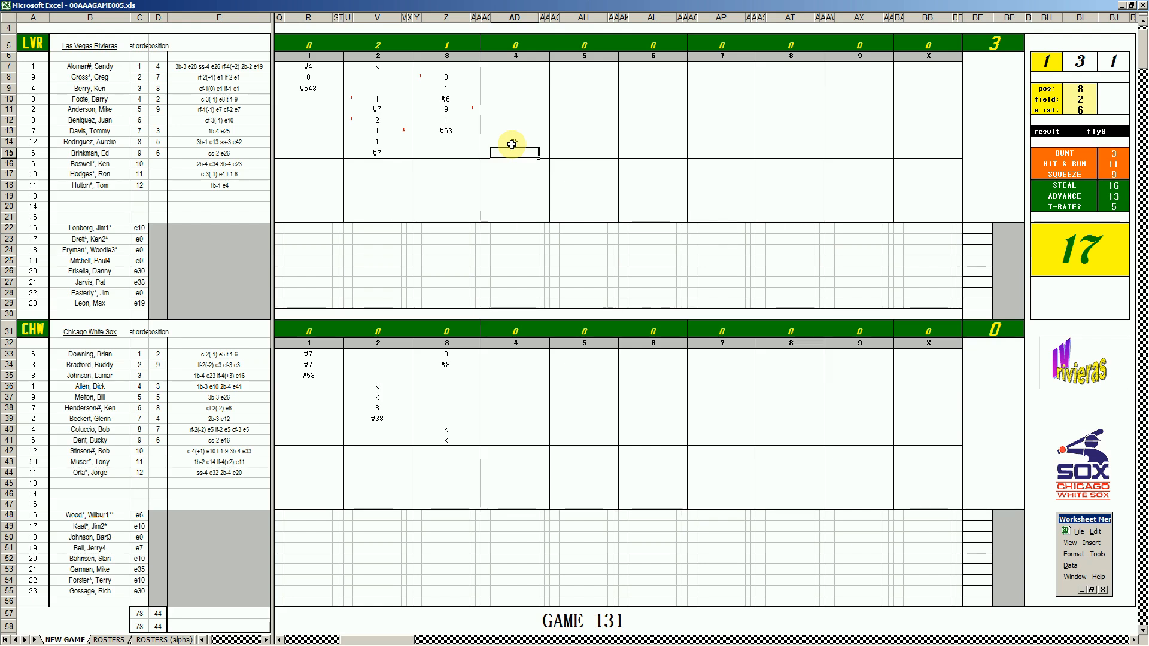
Score the next two Rivieras batters of the fourth inning as 1 in AD15 and k in AD7.
type("1")
key("Return")
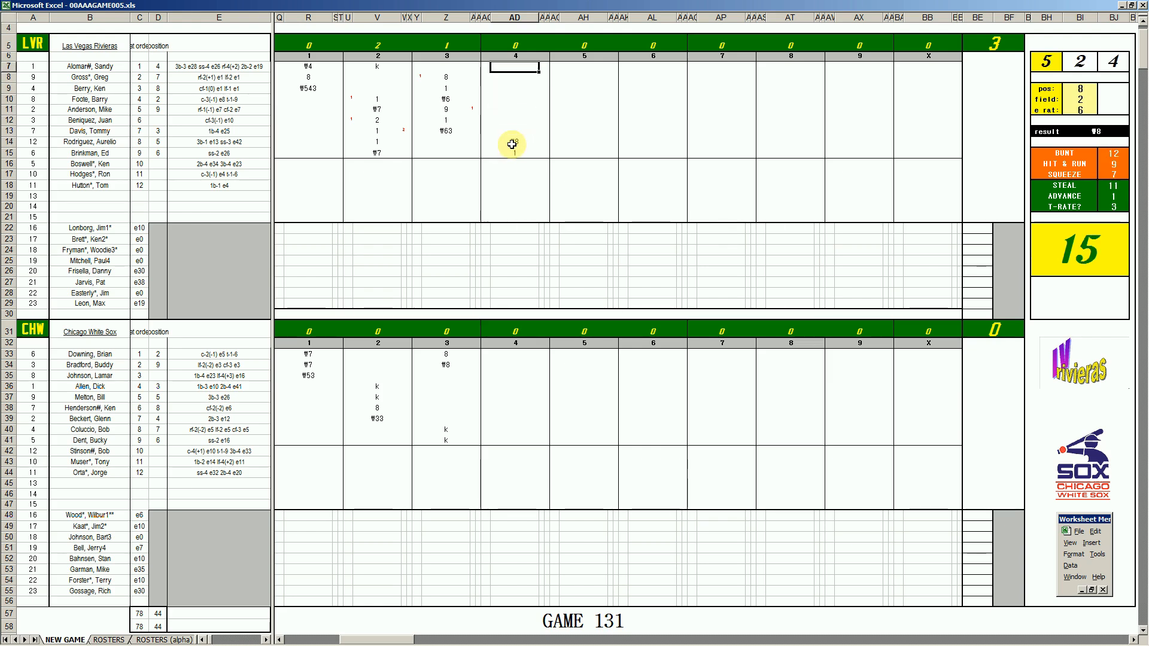
type("k")
key("Return")
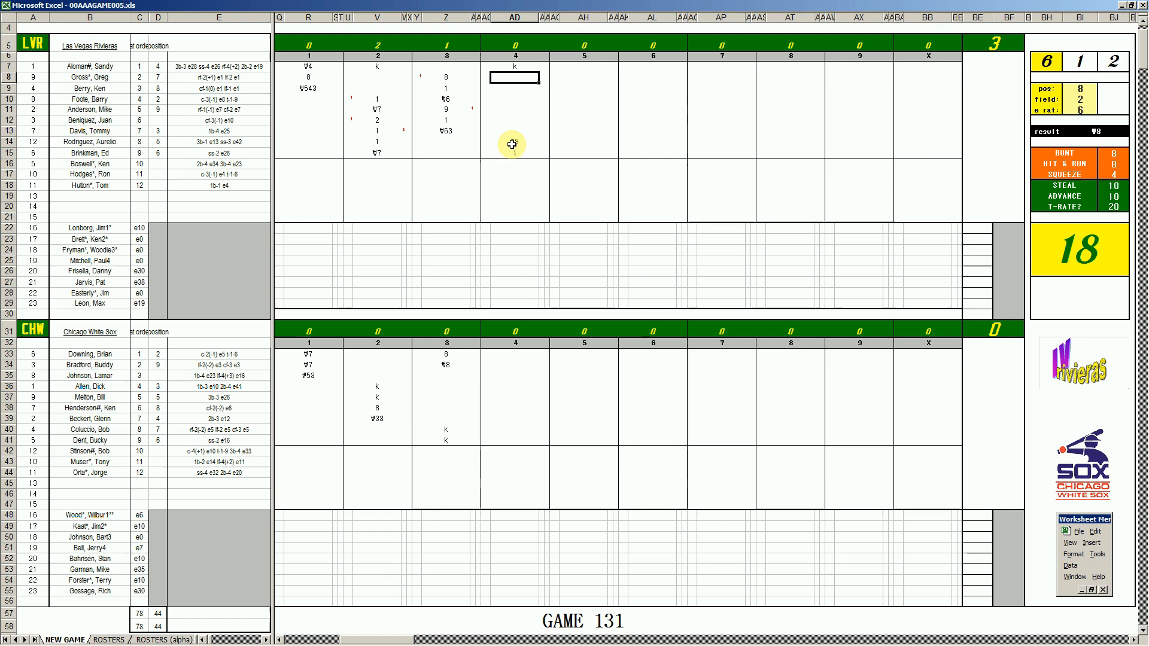
Set the fielding lookup to position 4, field 3 and e rating 12.
key("ctrl+p")
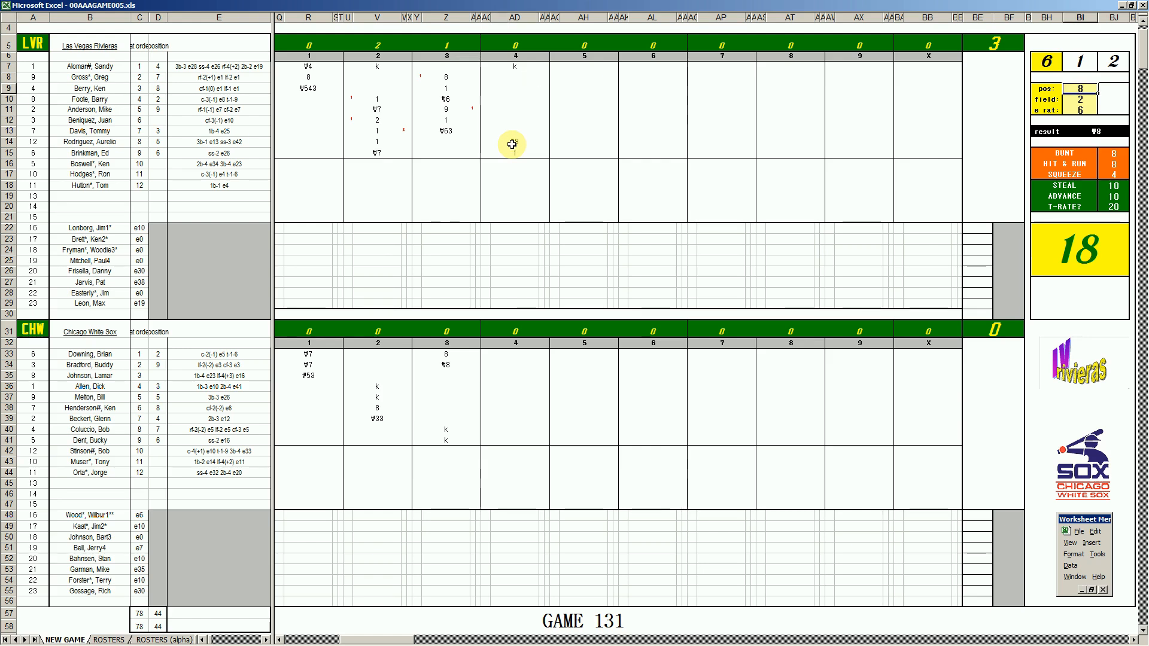
type("4")
key("Return")
type("3")
key("Return")
type("12")
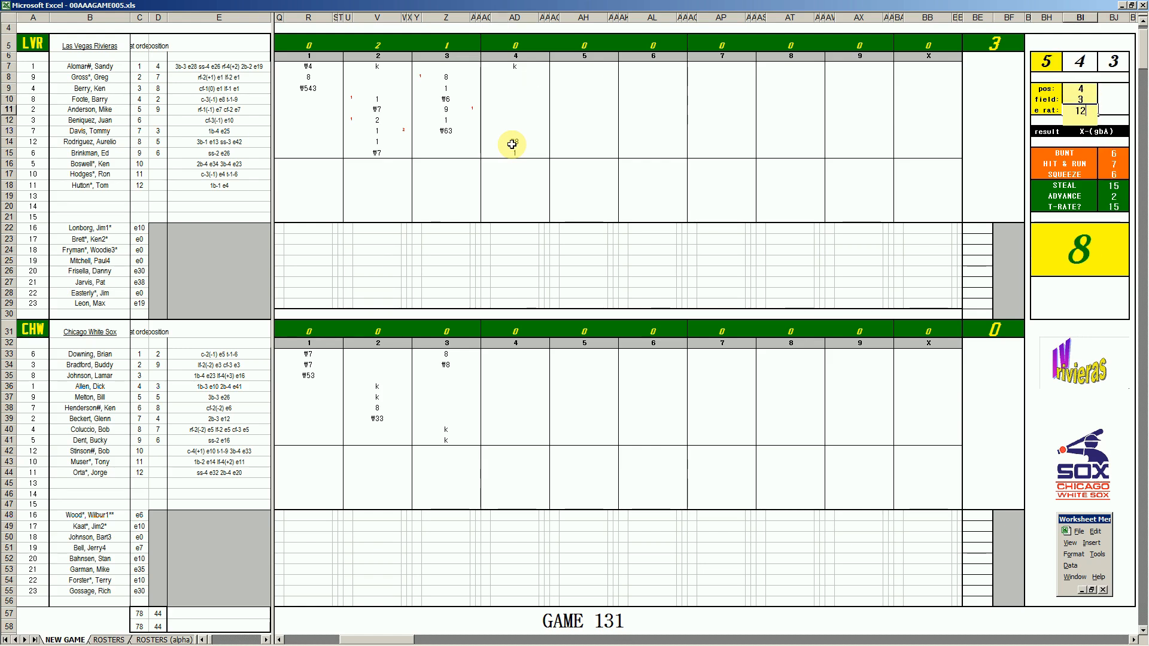
key("Return")
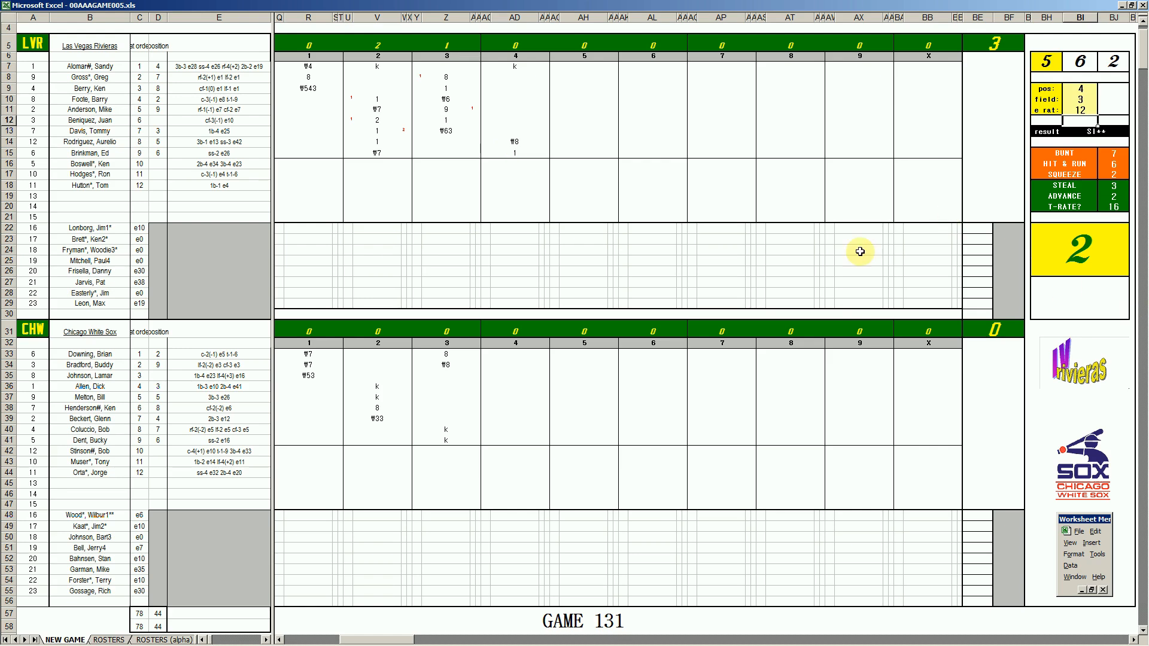
Score the last two Rivieras batters of the fourth inning as 1 in AD8 and out 63 in AD9.
left_click(520, 76)
type("1")
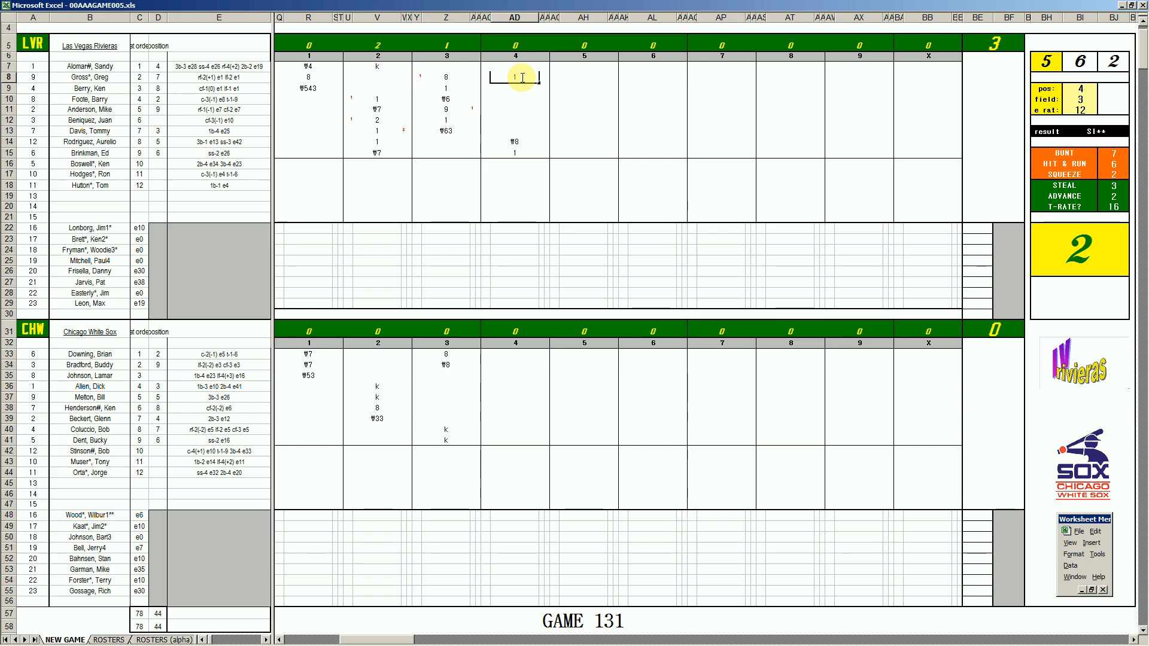
key("Return")
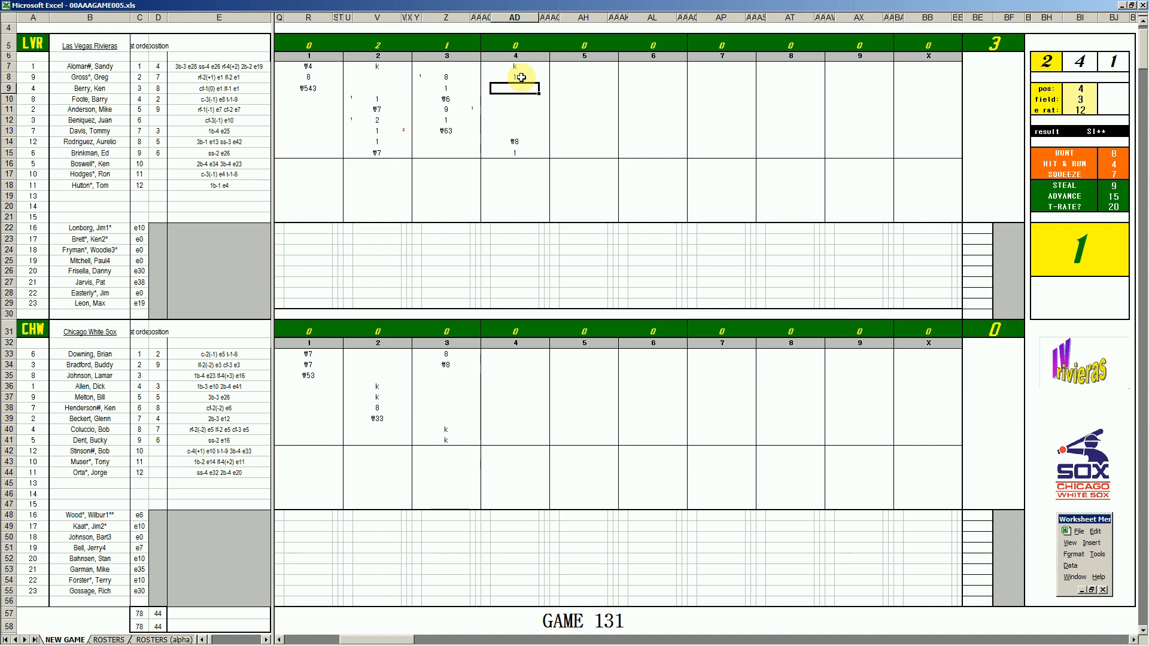
type("#63")
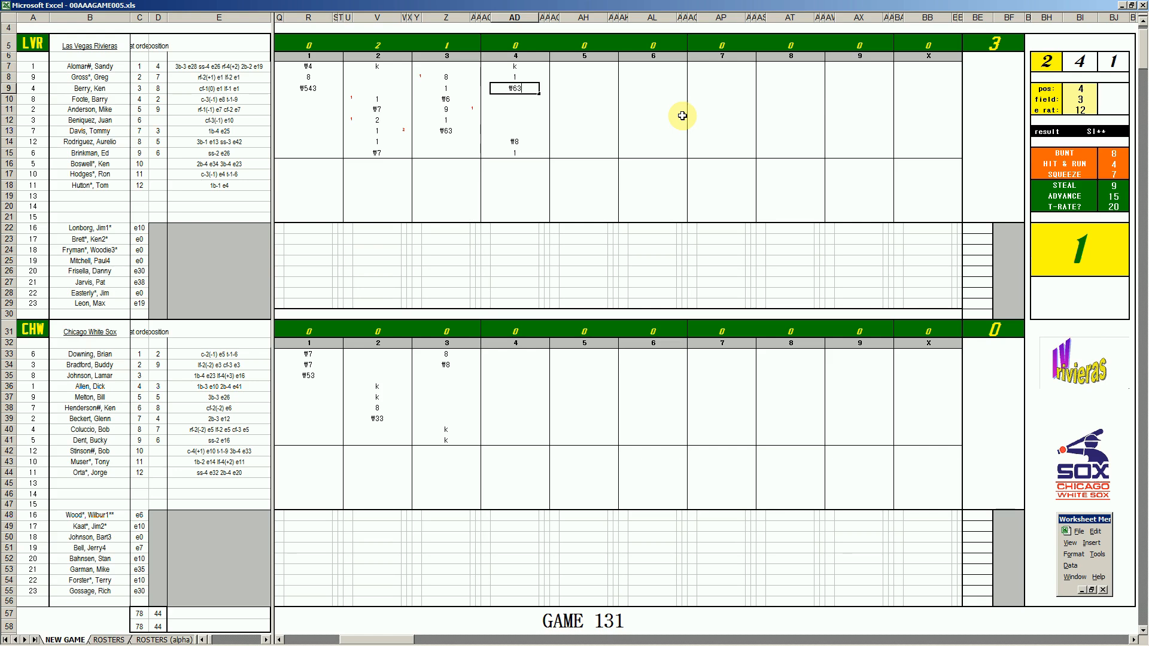
Score the White Sox fourth-inning leadoff batter as 4 in AD35 with a 1 on each side, and the next batter as out 9 in AD36.
left_click(504, 374)
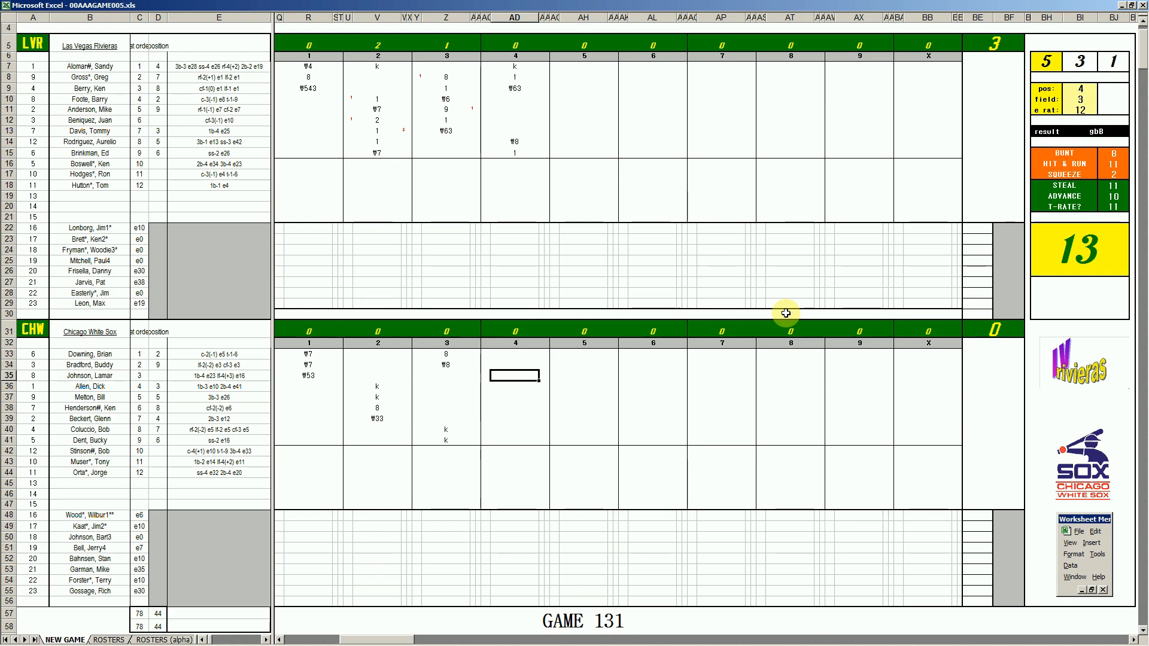
type("4")
key("Return")
key("Left")
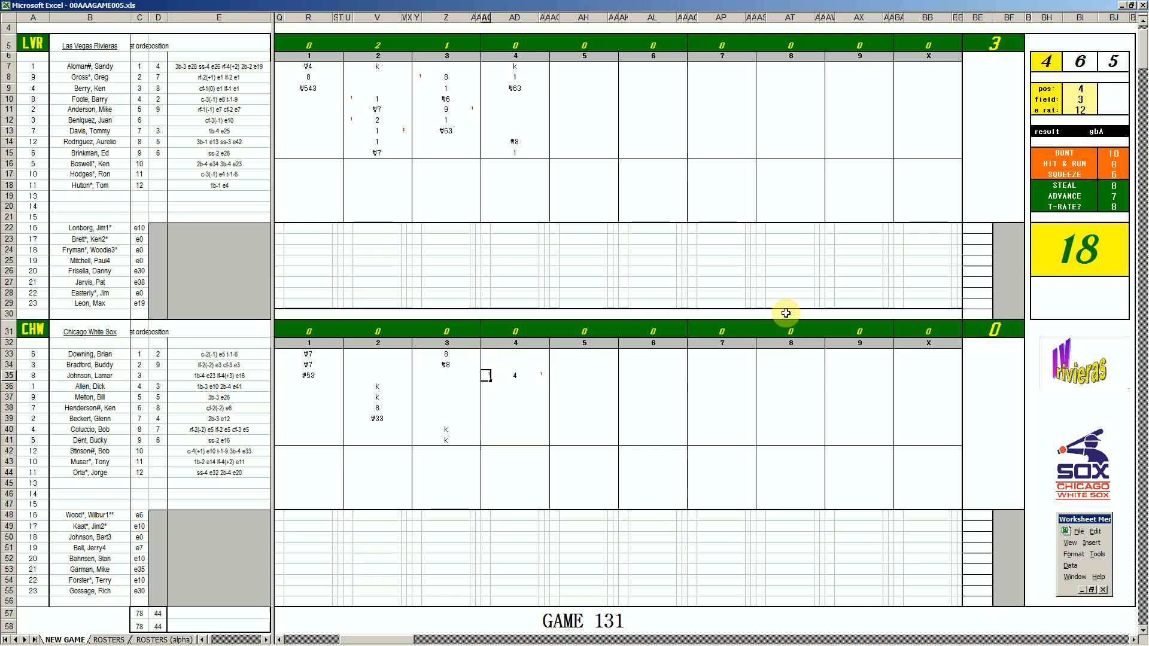
type("1")
key("Return")
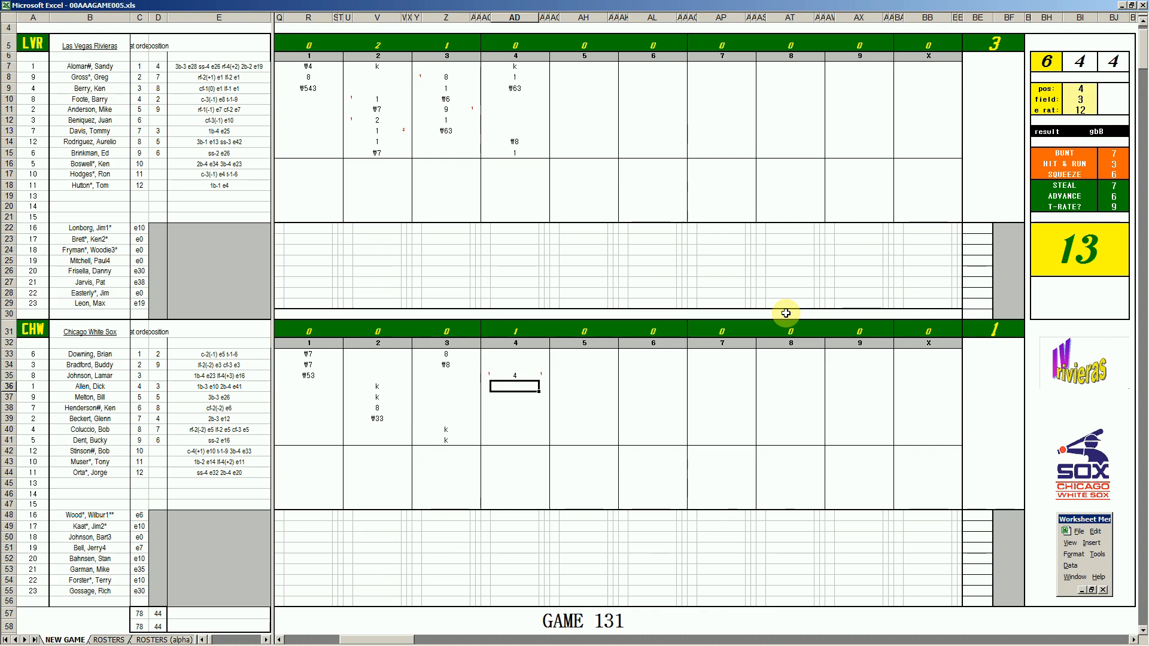
type("#9")
key("Return")
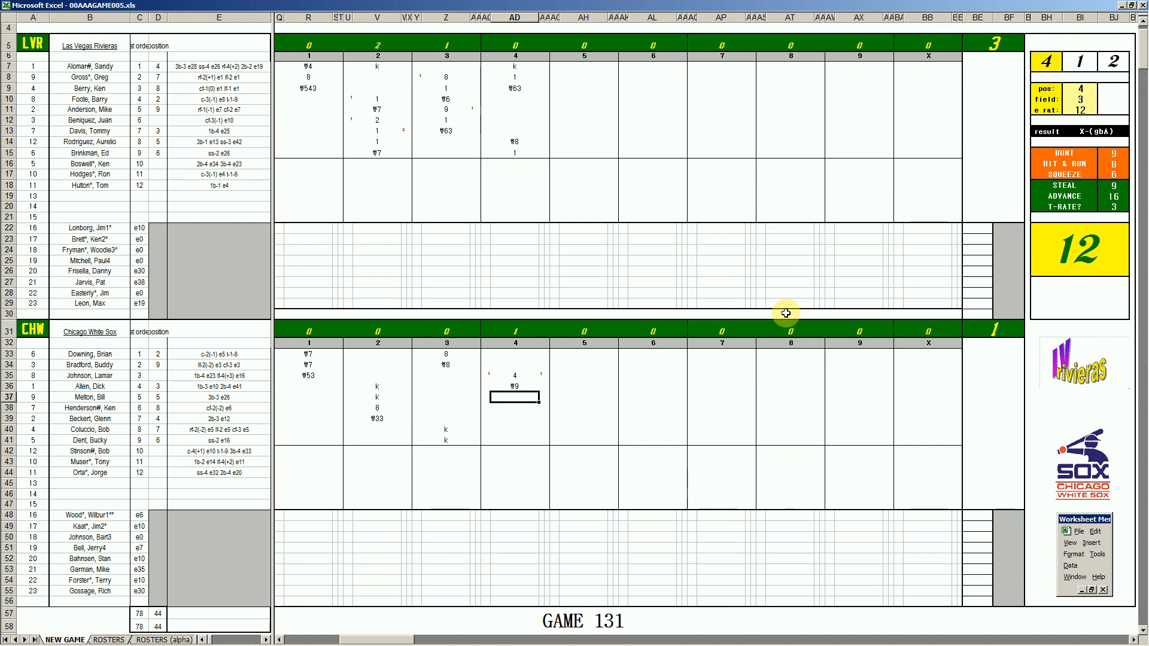
Set the fielding lookup to position 7 and field 2, and score the third White Sox batter of the fourth inning as 2 in AD37.
key("ctrl+e")
type("7")
key("Return")
type("2")
key("Return")
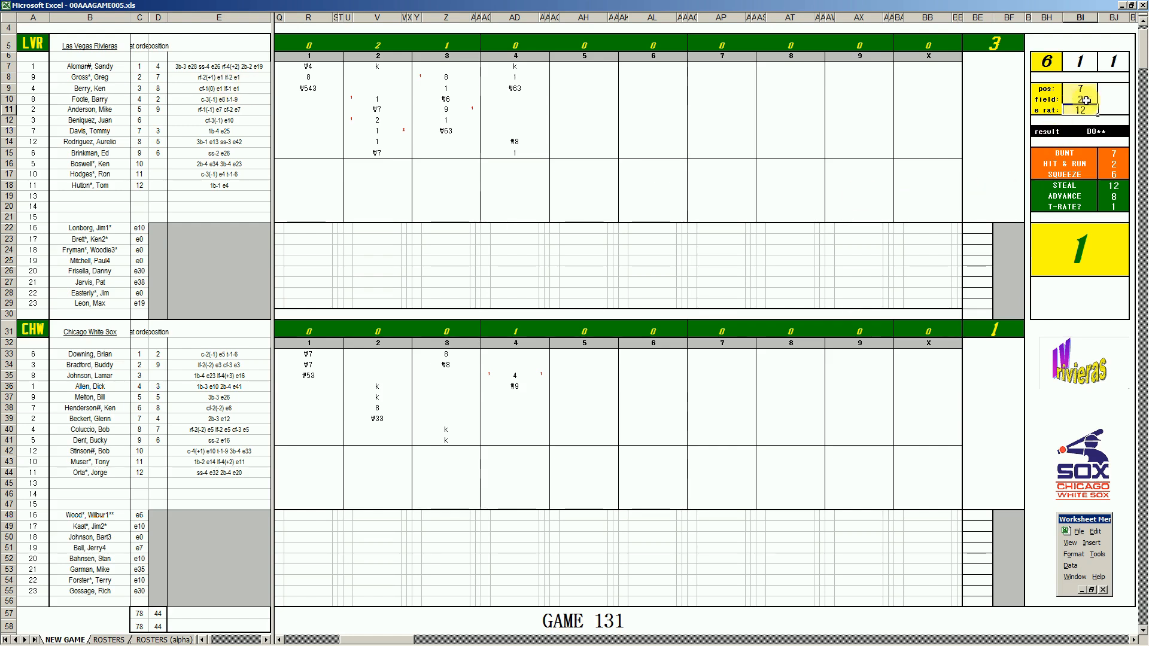
left_click(521, 396)
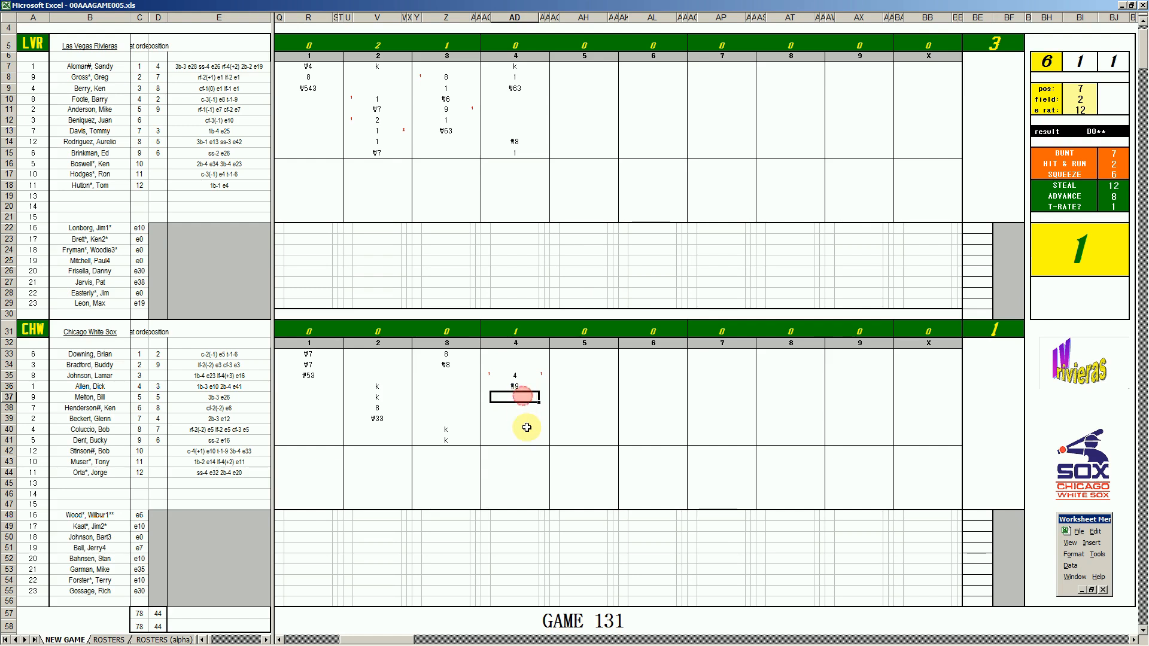
type("2")
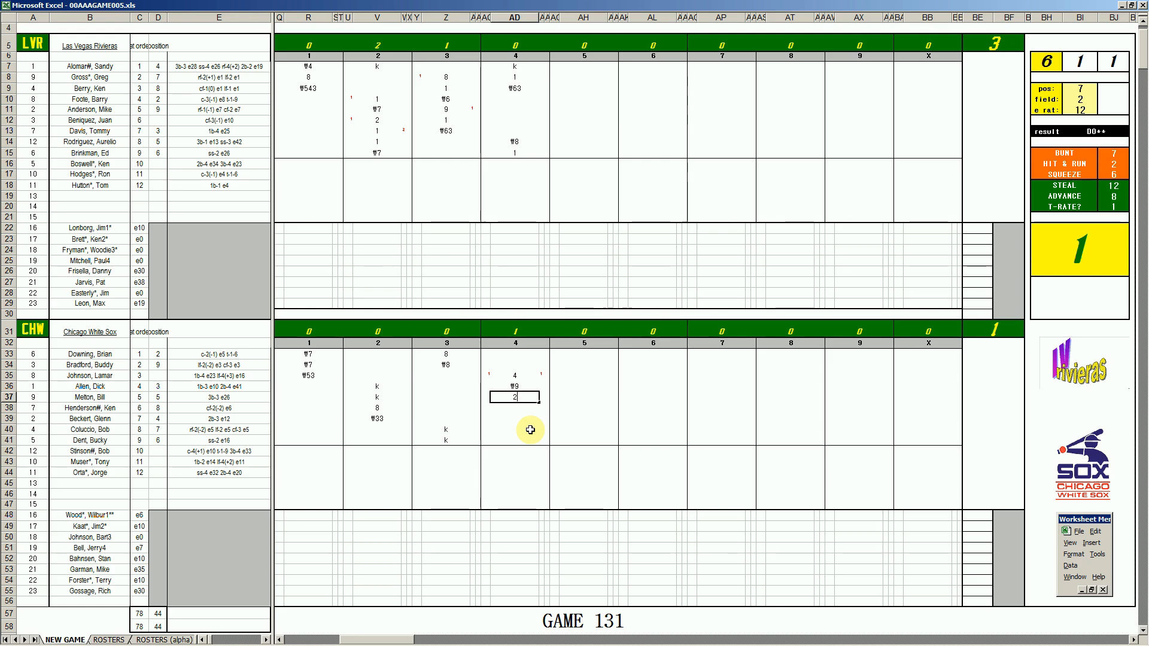
key("Return")
Score the rest of the White Sox fourth inning as k in AD38, 8 in AD39 and k in AD40.
type("k")
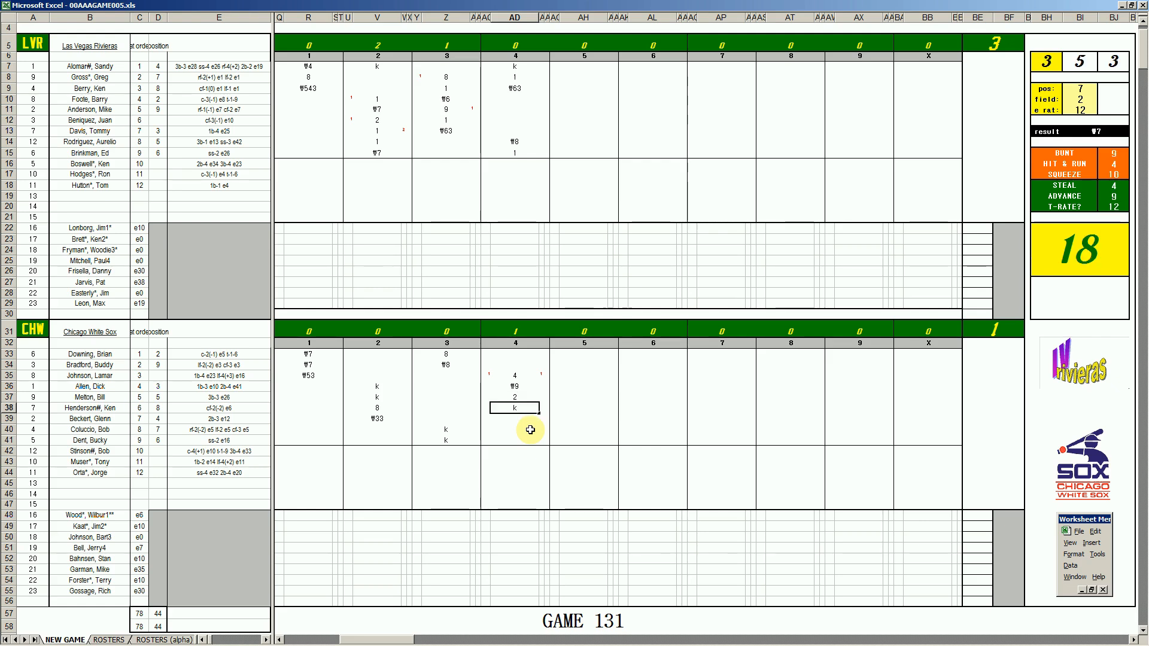
key("Return")
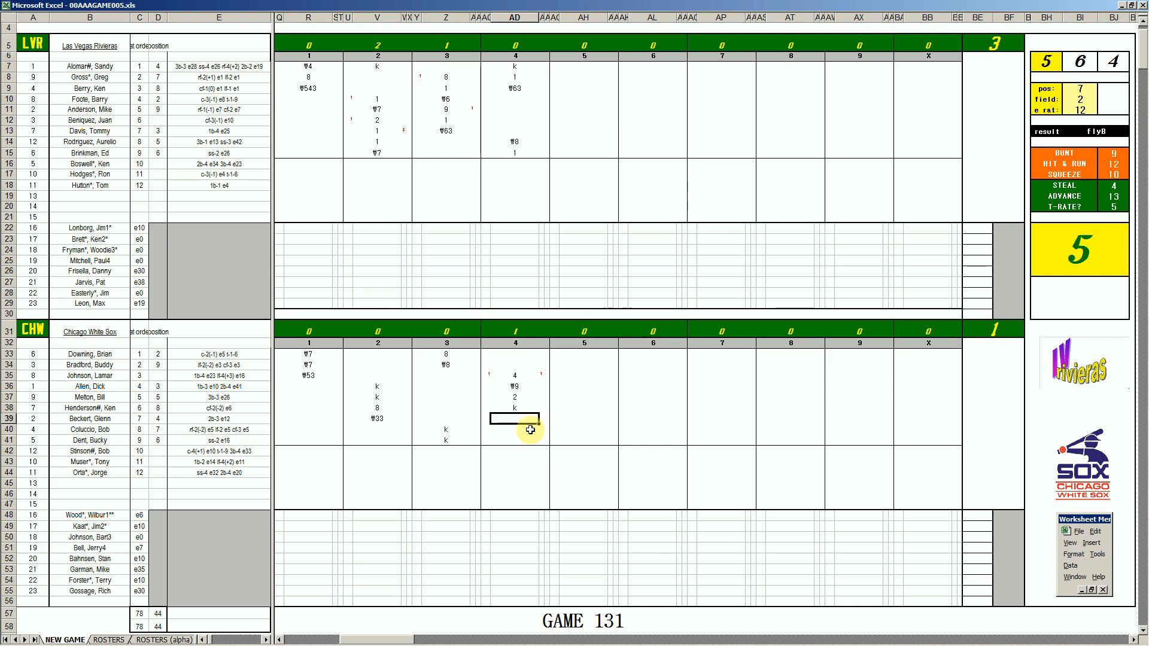
type("8")
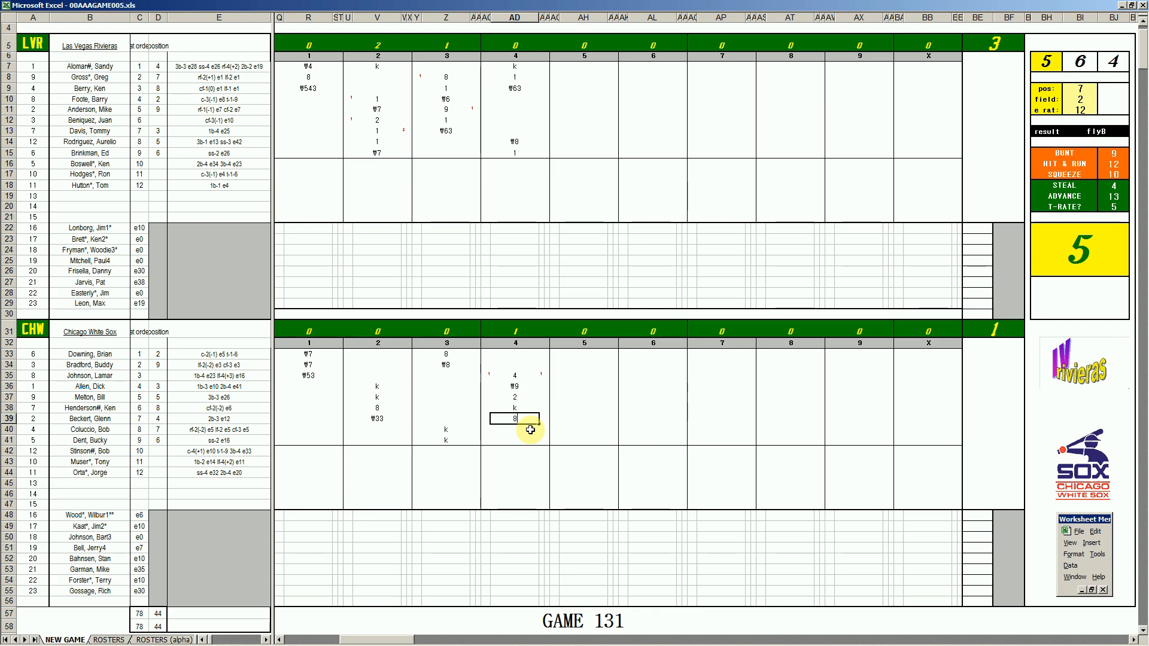
key("Return")
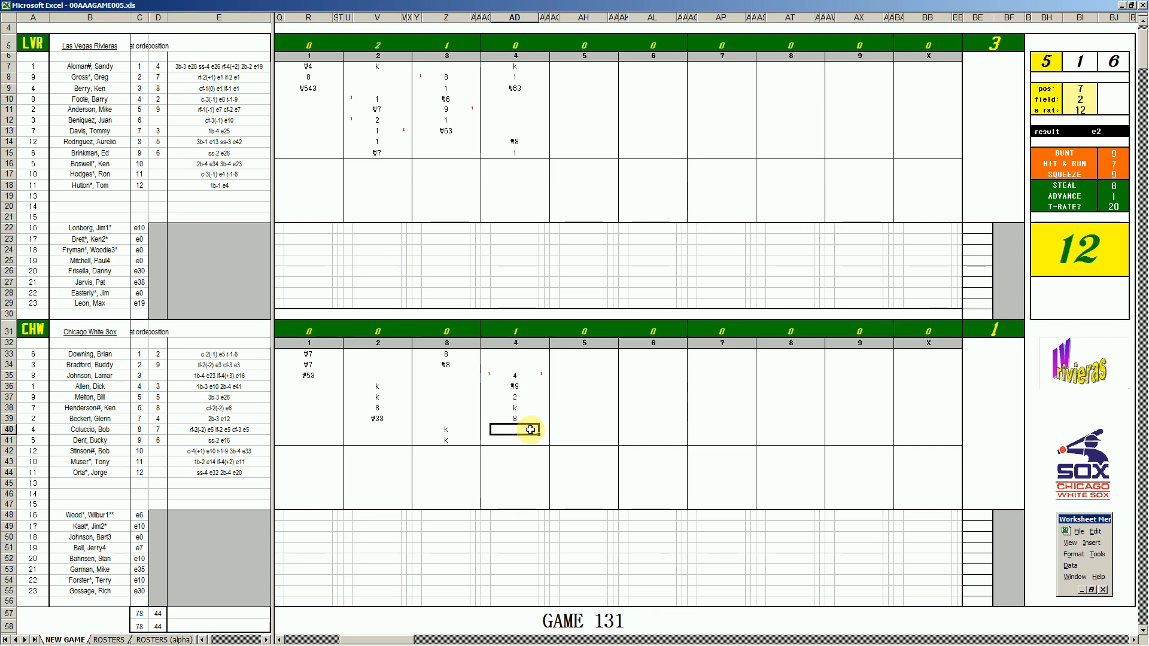
type("k")
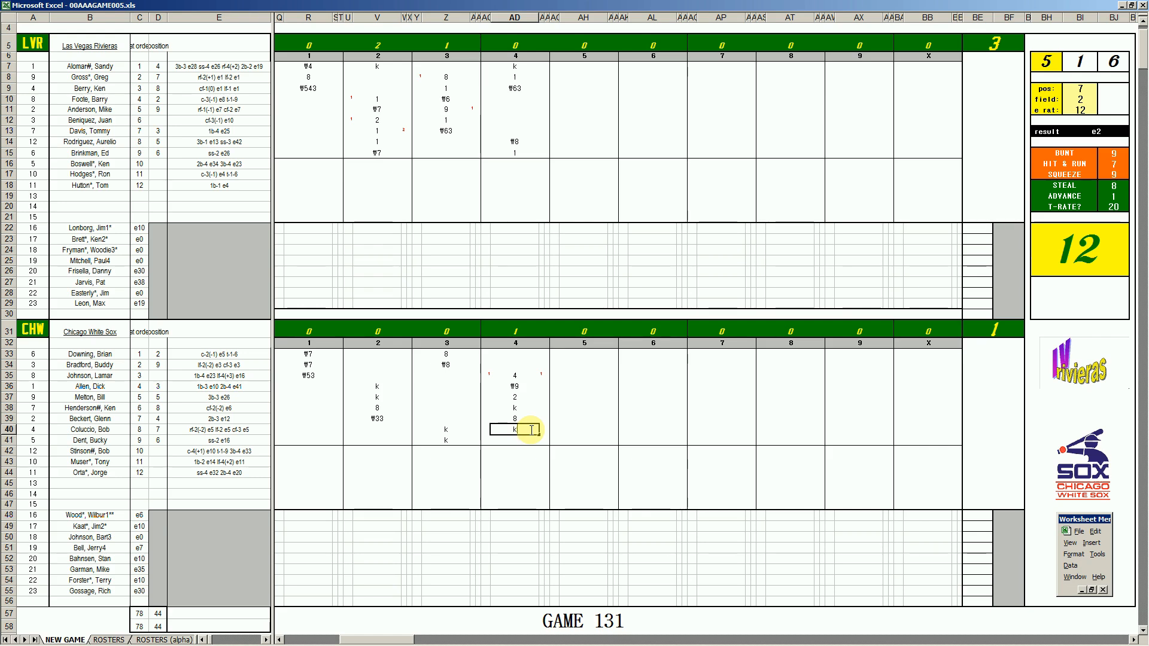
Score the first two Rivieras batters of the fifth inning as k in AH10 and out 8 in AH11.
left_click(581, 100)
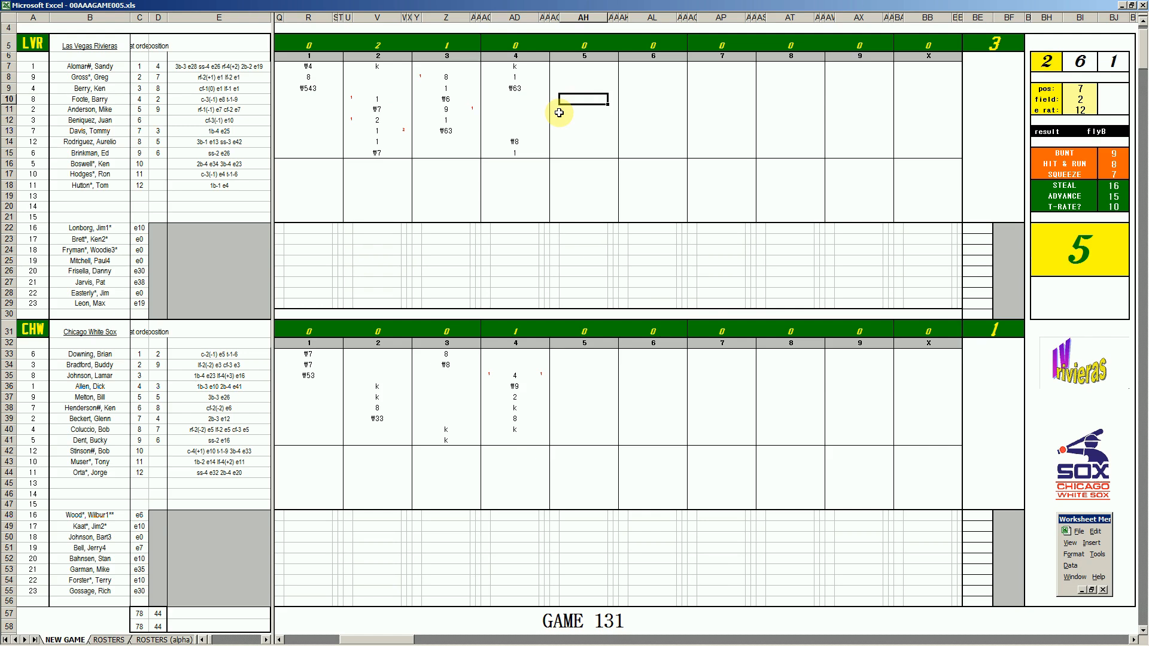
type("k")
key("Return")
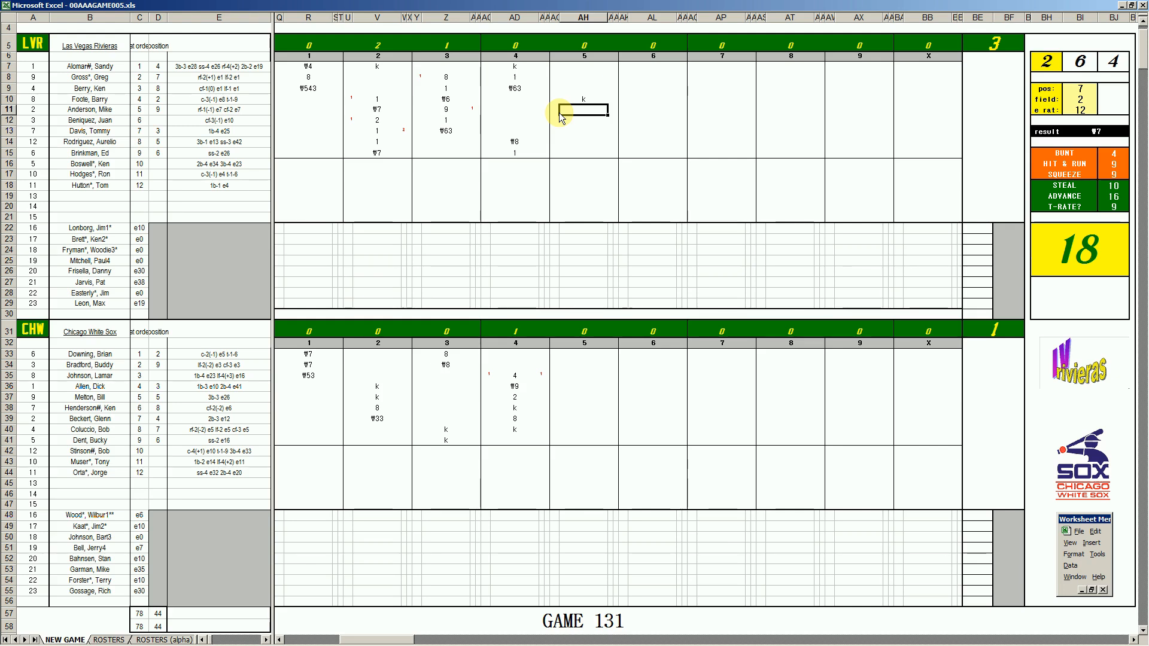
type("#8")
key("Return")
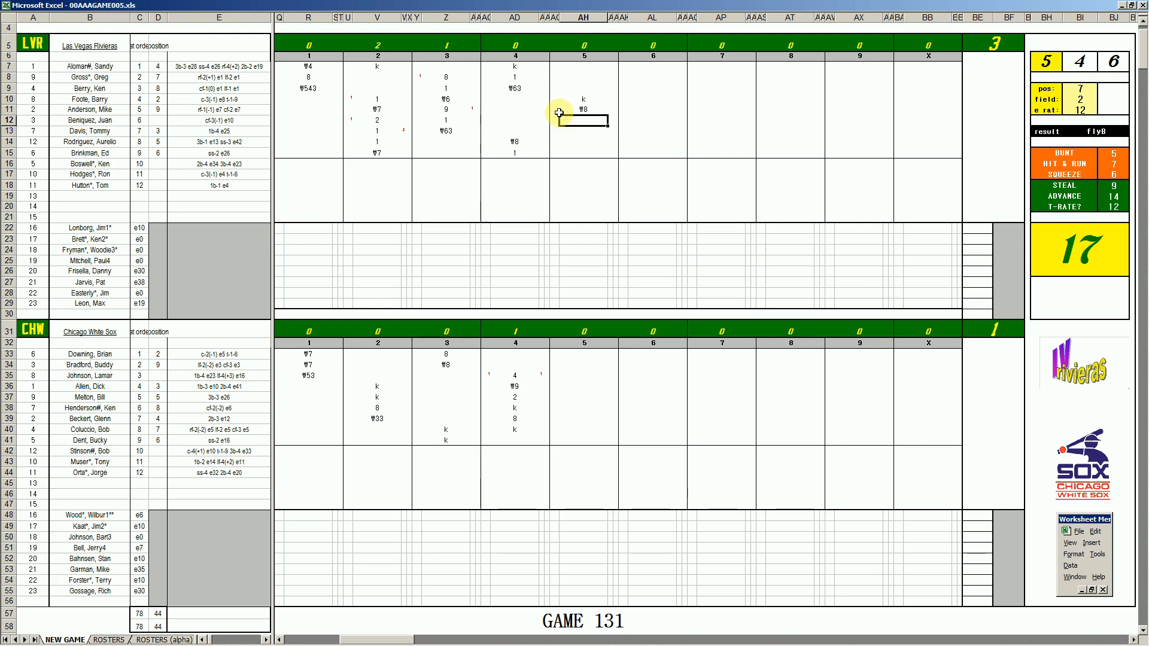
Set the fielding lookup position to 2 and score the third Rivieras batter of the fifth inning as out 2 in AH12.
key("ctrl+p")
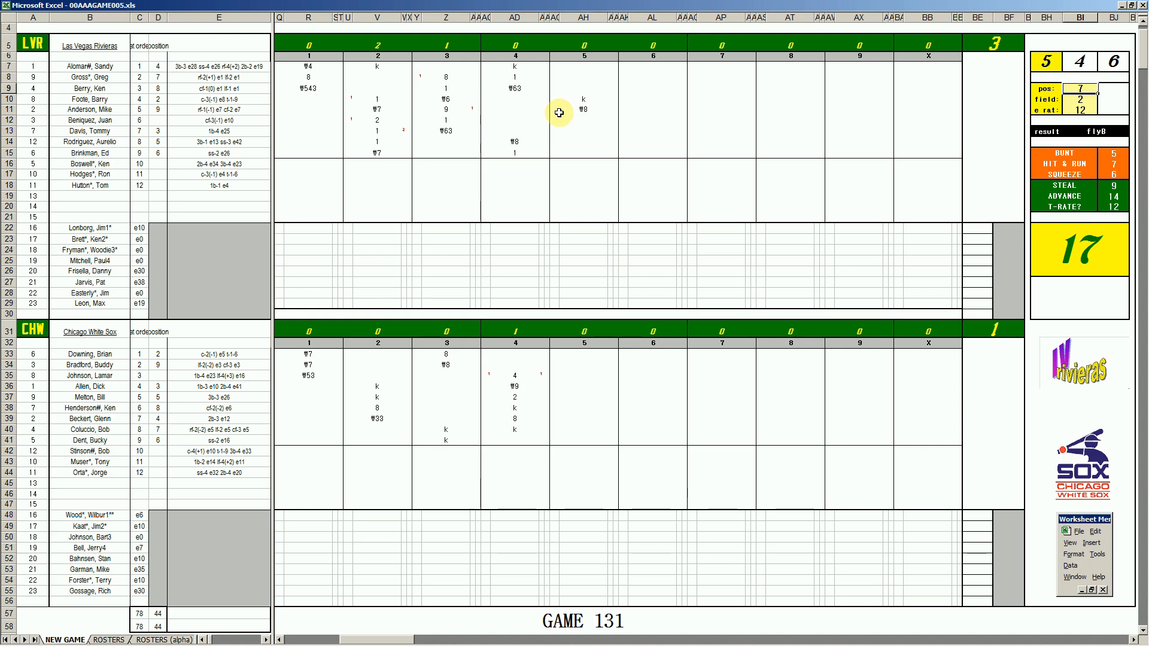
type("2")
key("Return")
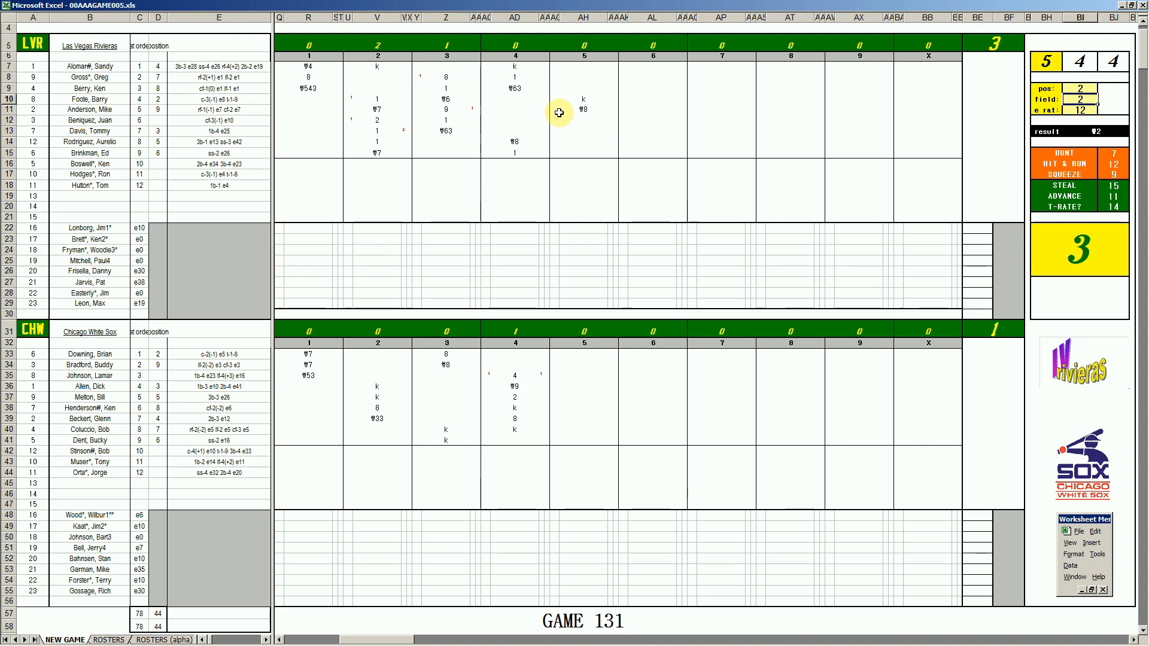
left_click(593, 121)
type("\\2")
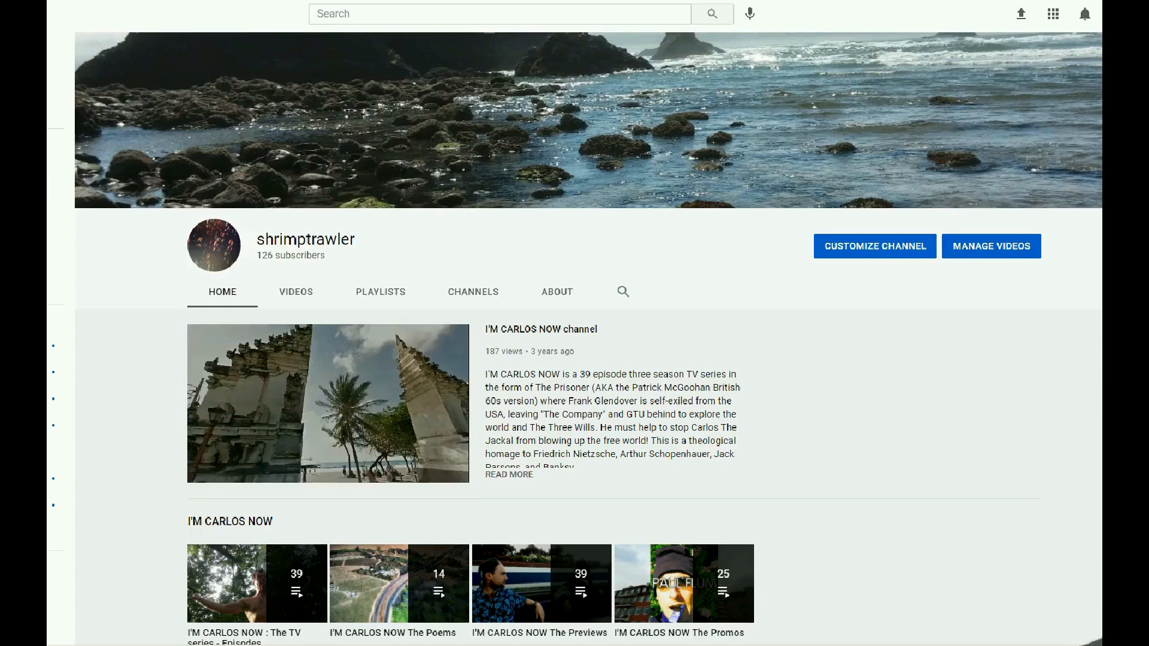
scroll(588, 335, "down", 4)
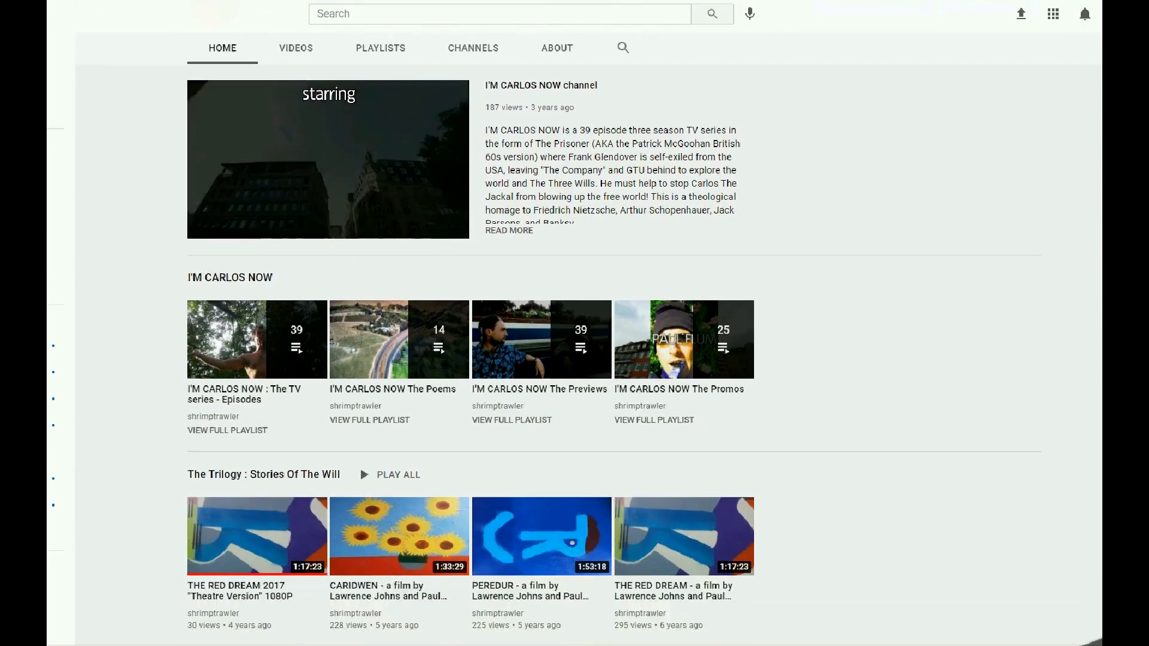
scroll(588, 335, "down", 4)
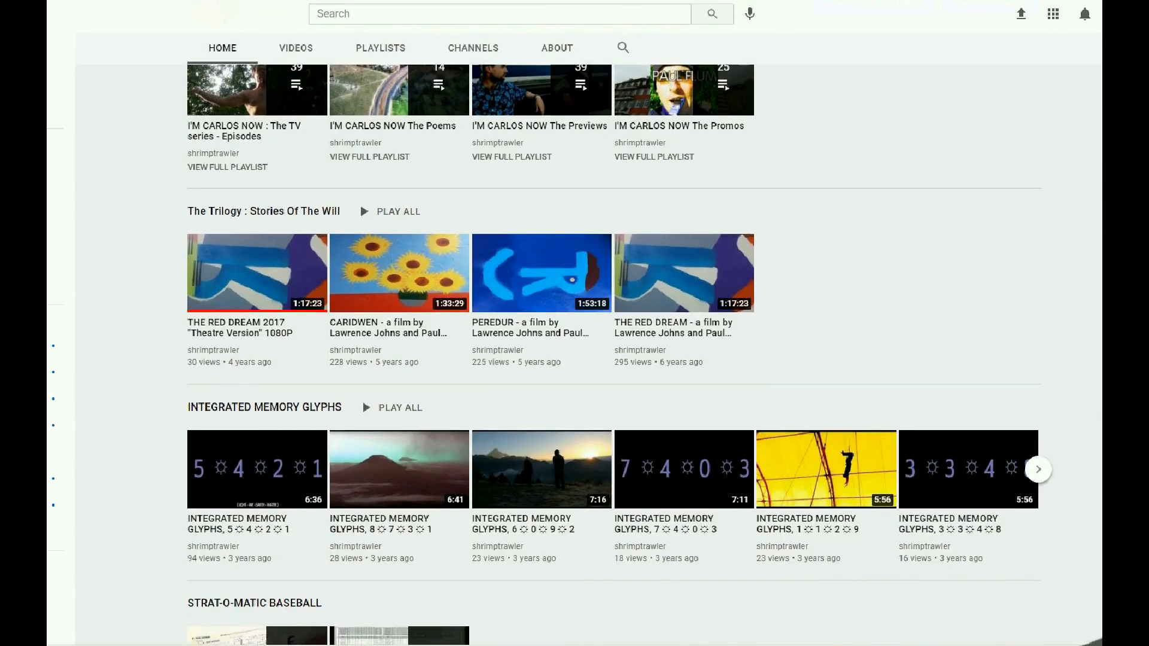
scroll(588, 335, "down", 3)
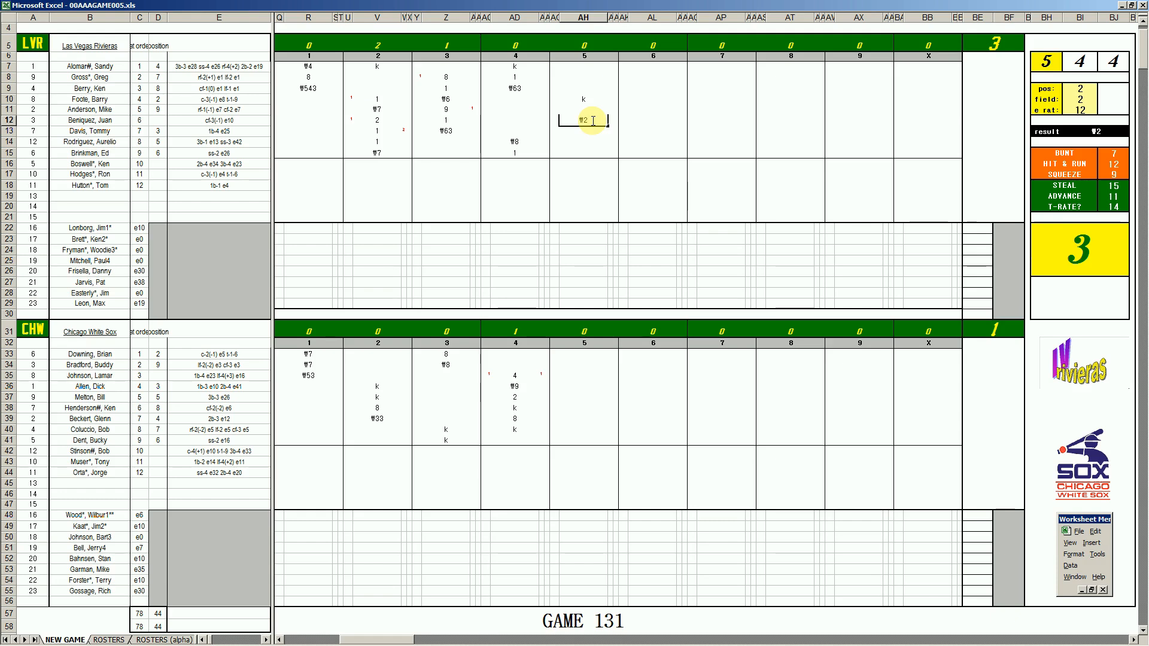
Score the first two White Sox batters of the fifth inning as 1 in AH41 and k in AH33.
left_click(577, 441)
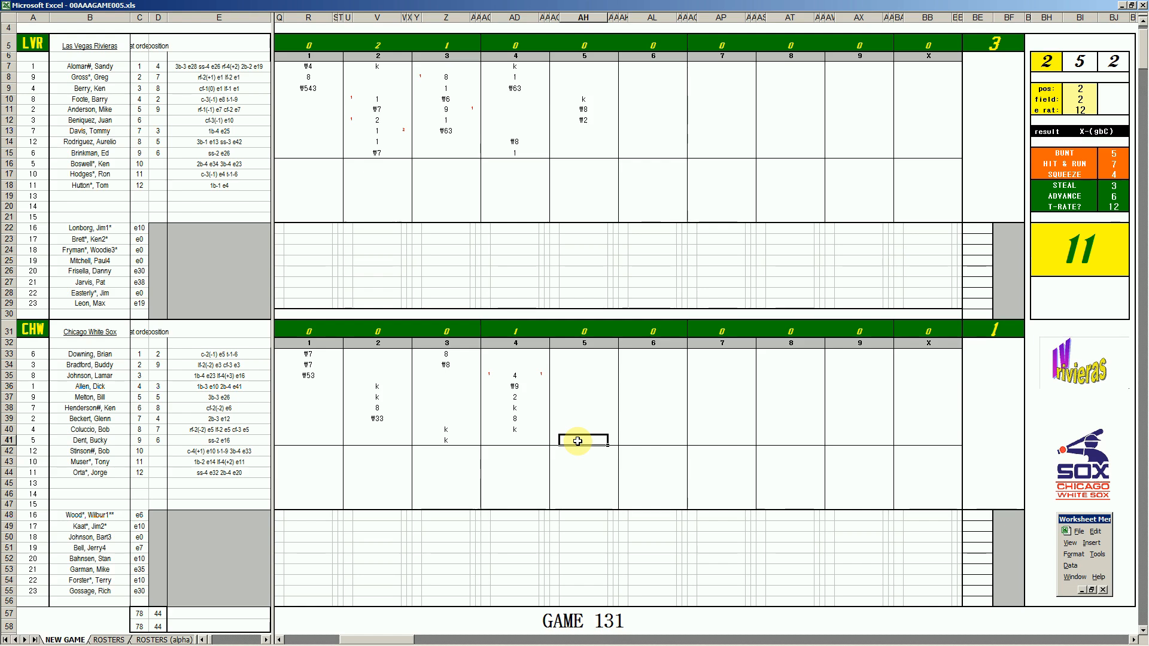
type("1")
left_click(585, 355)
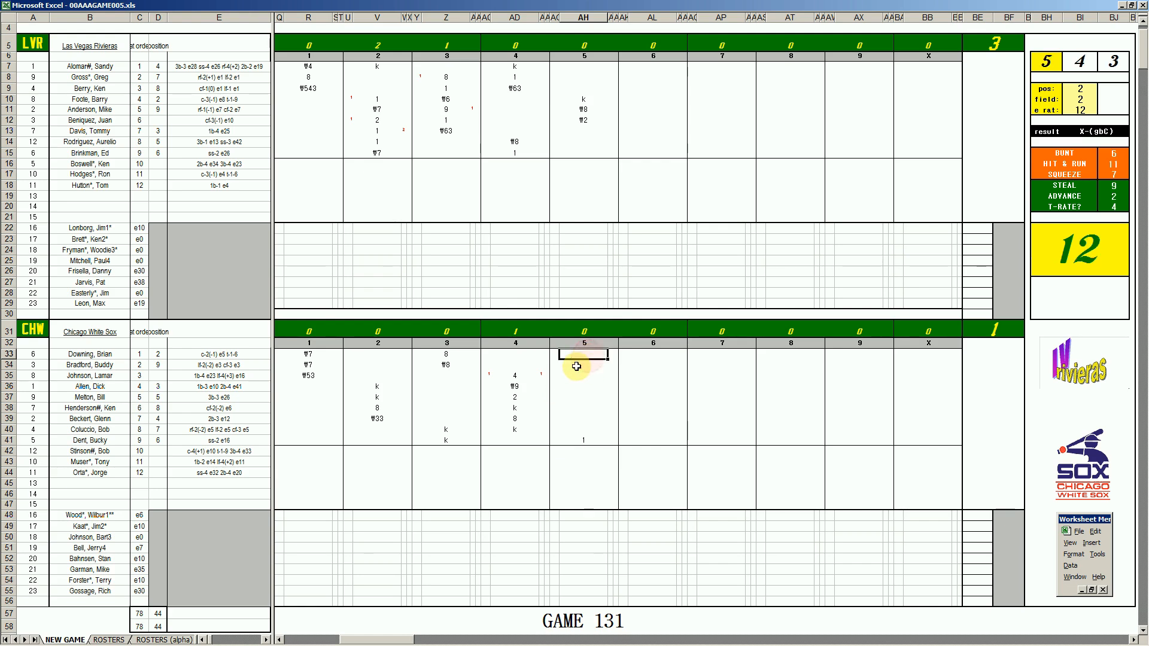
type("k")
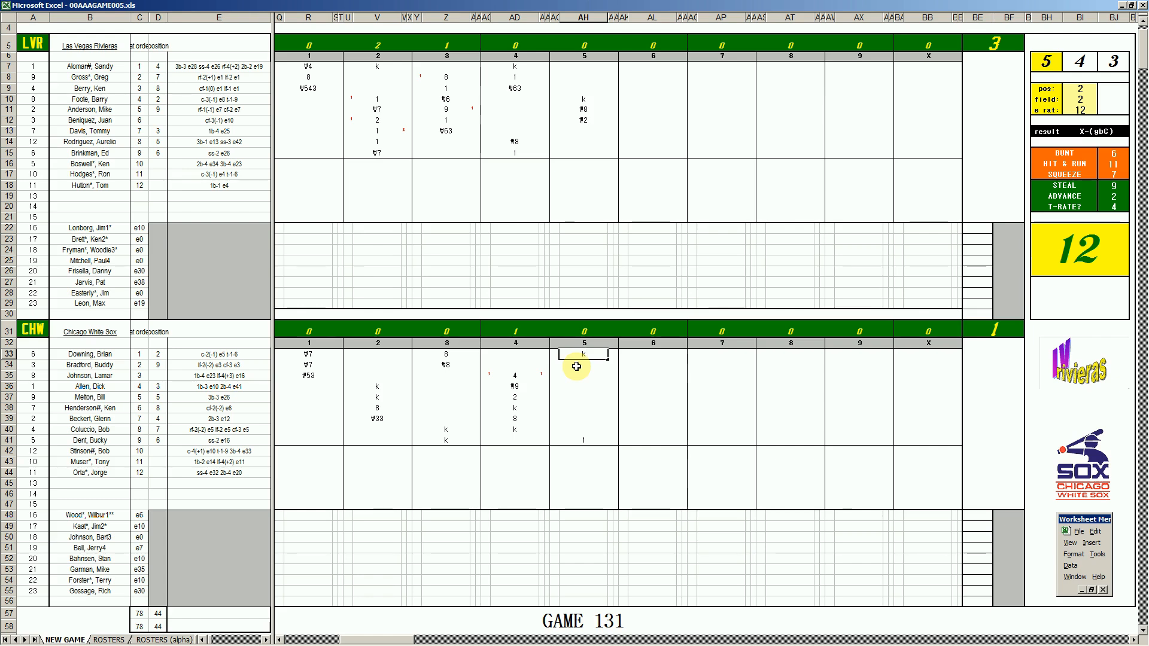
key("Return")
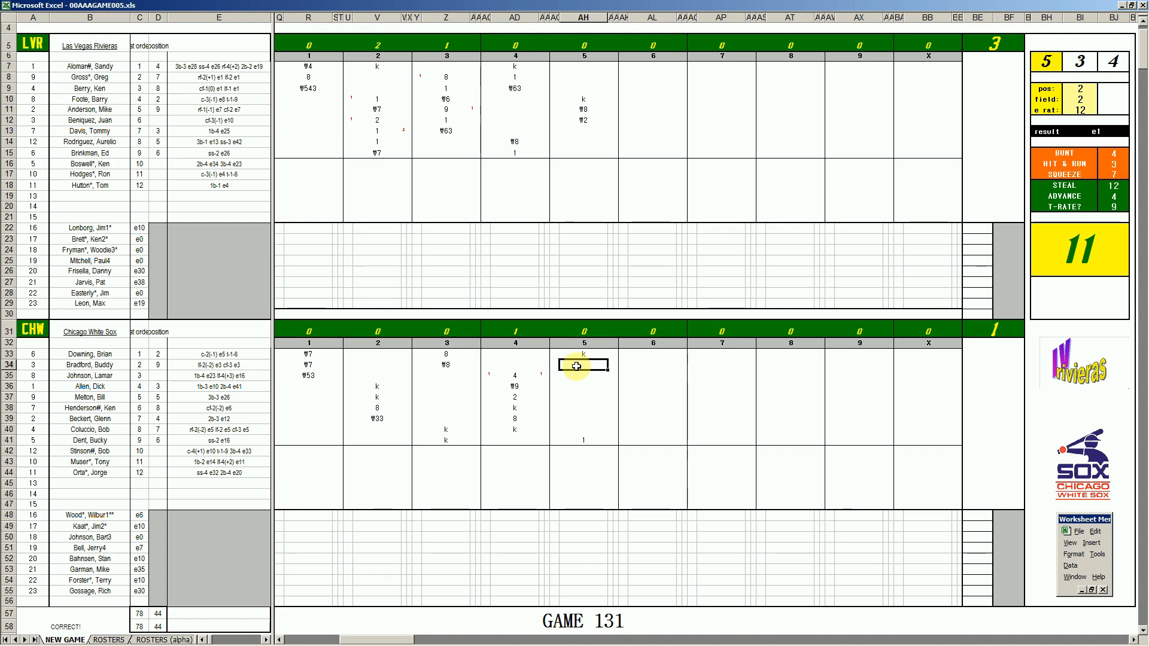
Score the next two White Sox batters of the fifth inning as k in AH34 and 1 in AH35.
type("k")
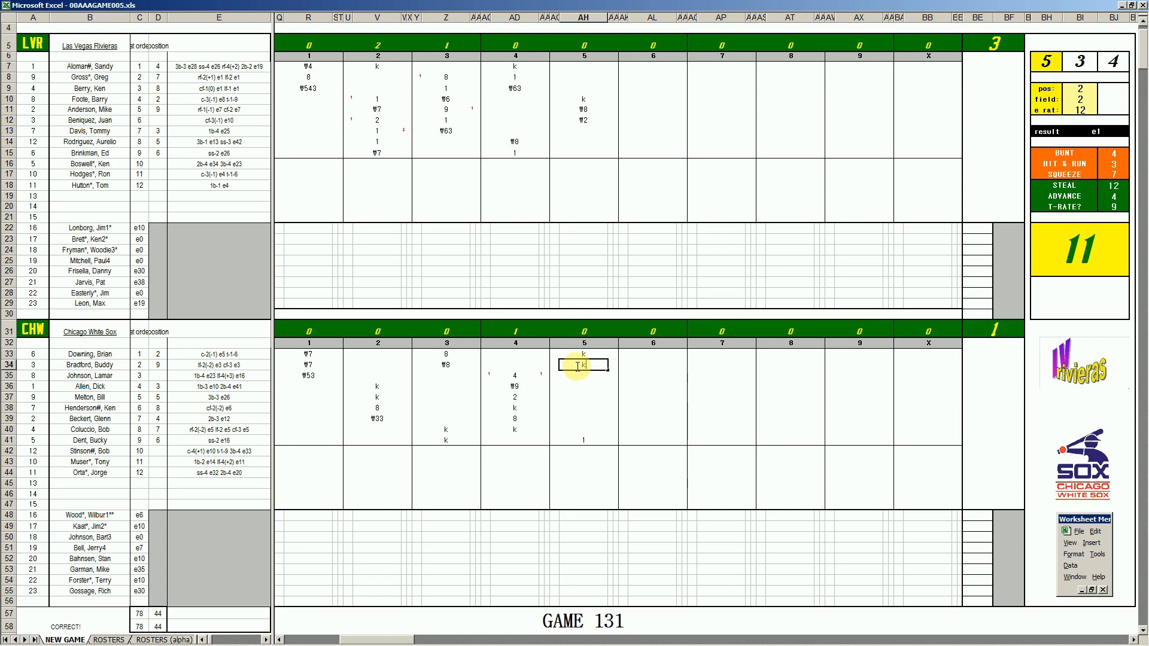
key("Return")
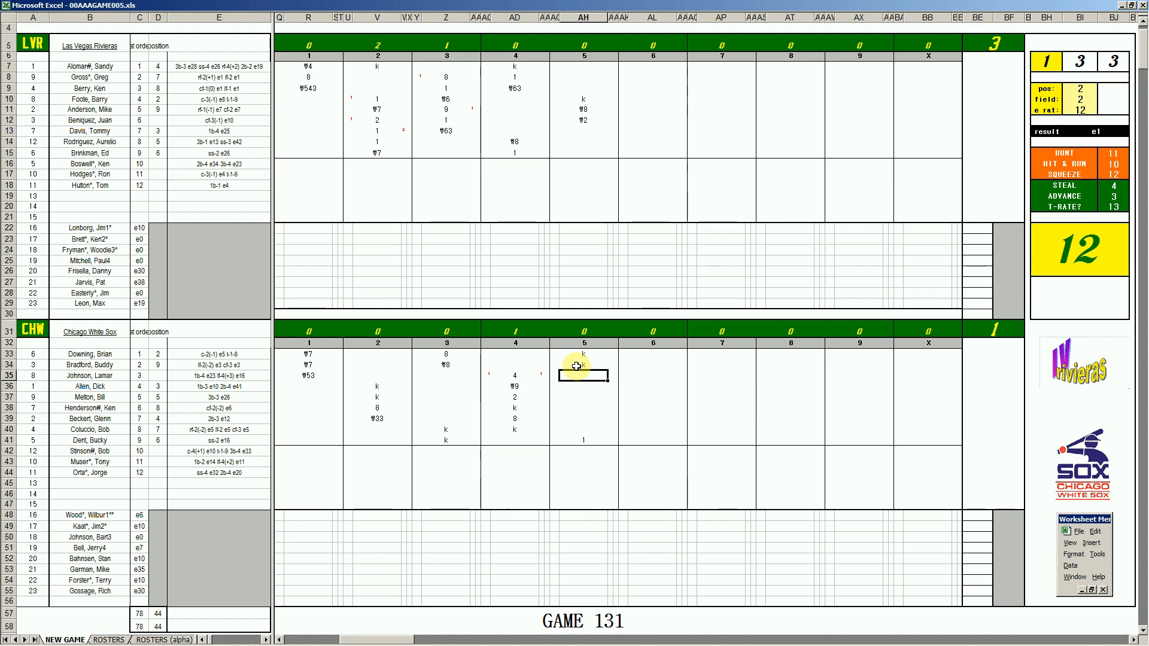
type("1")
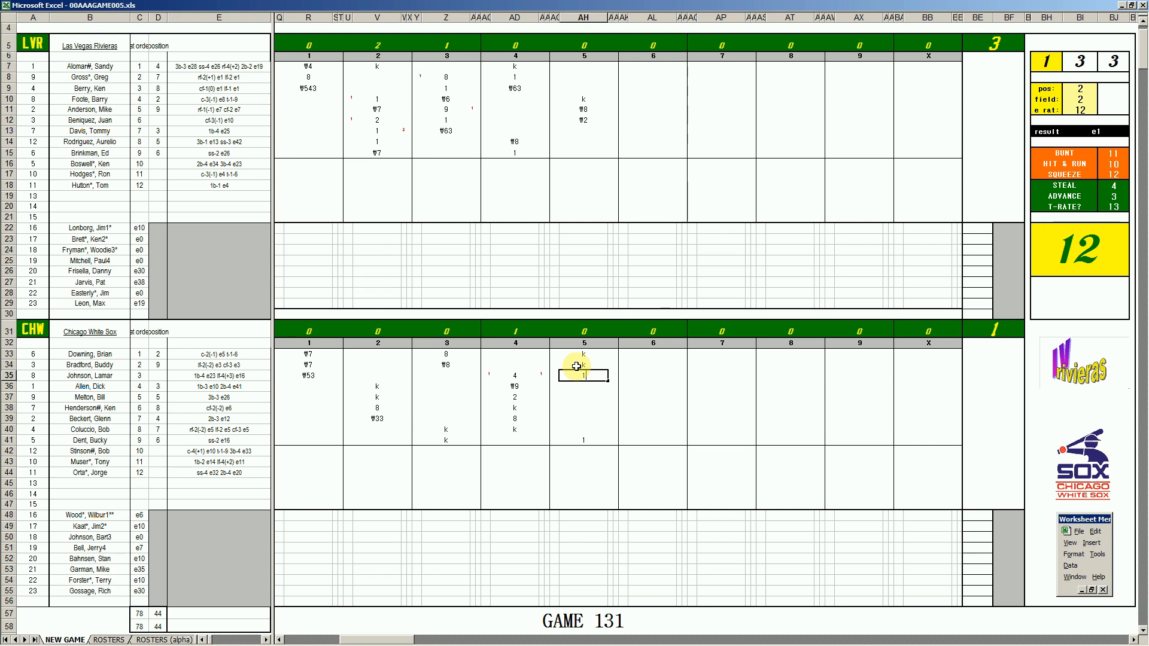
key("Return")
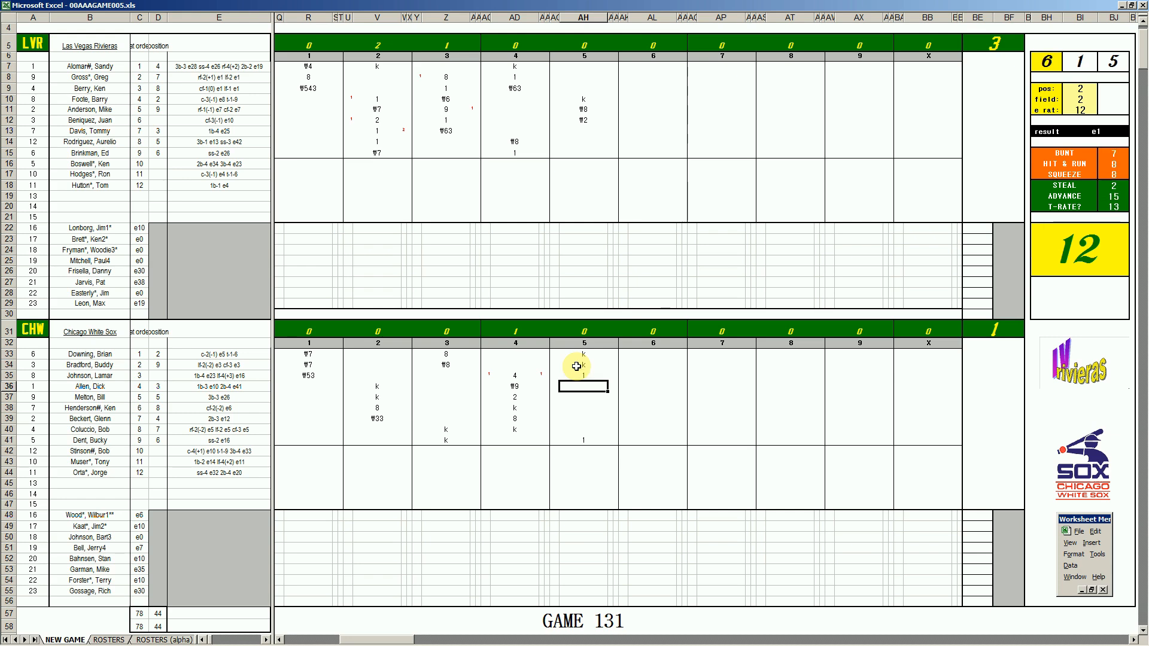
Score the fifth inning's last two White Sox batters as 1 in AH36, with 1 run batted in and row 41's run, and out 63 in AH37.
type("1")
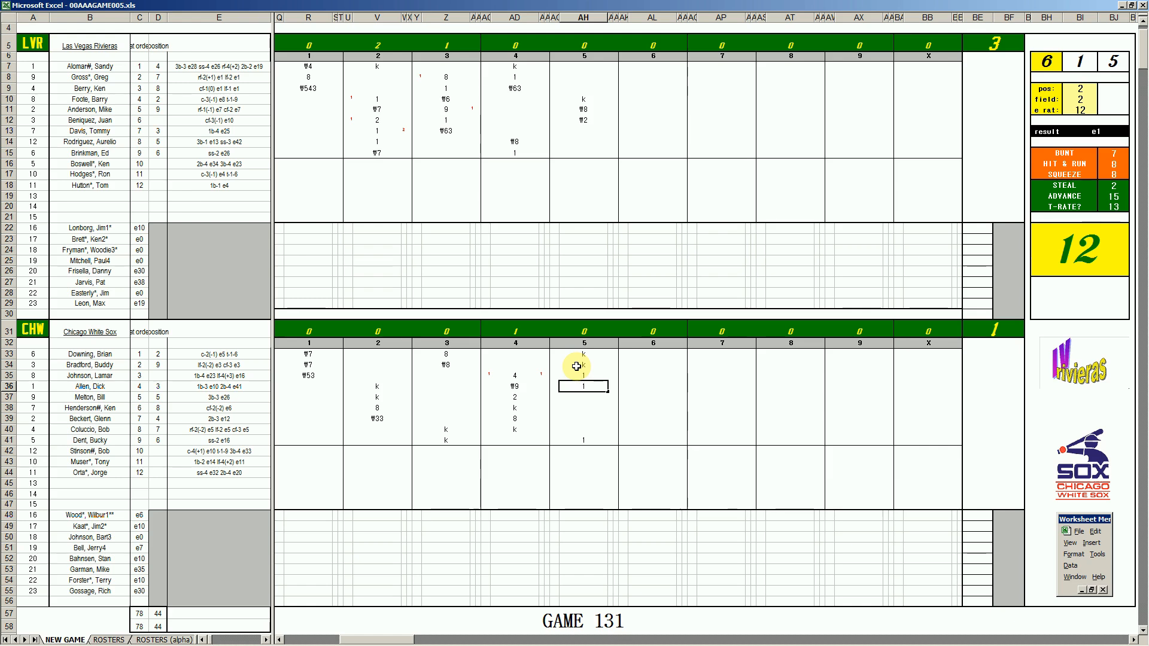
key("Return")
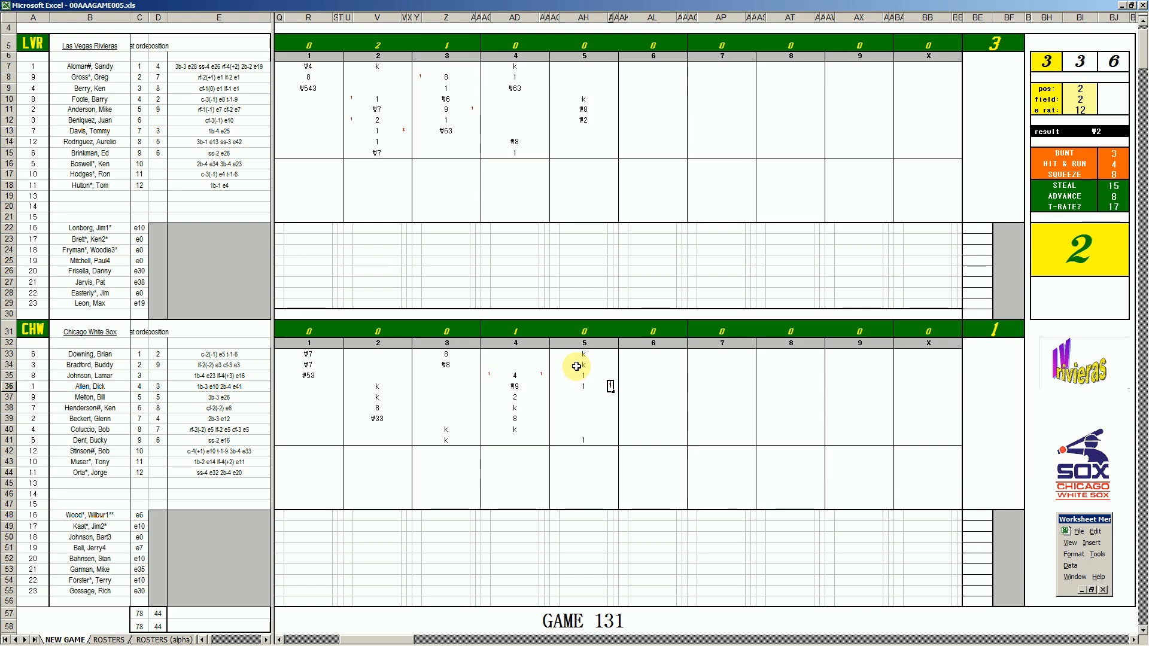
key("Left")
key("Down")
key("Down")
key("Down")
key("Down")
key("Down")
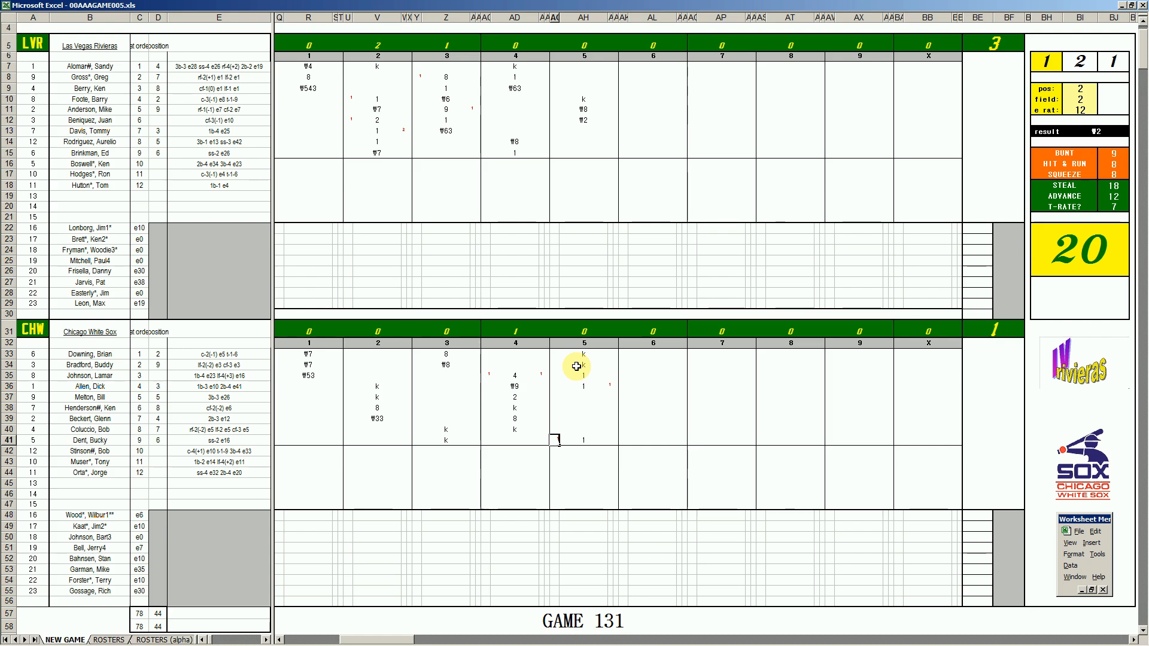
left_click(583, 399)
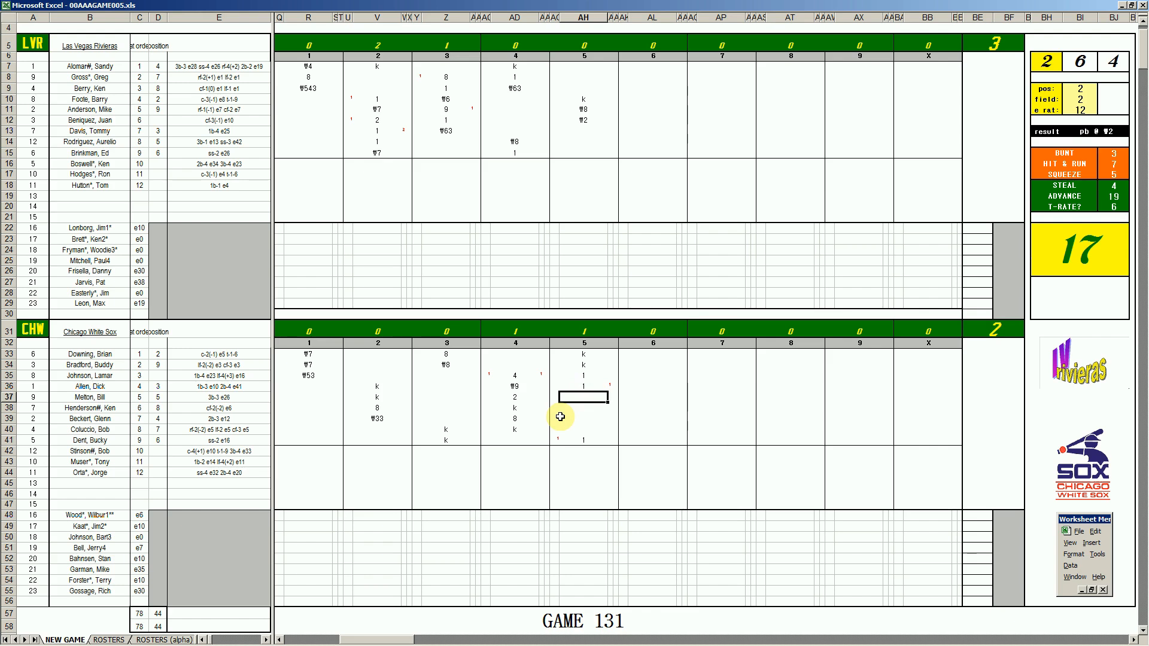
type("#63")
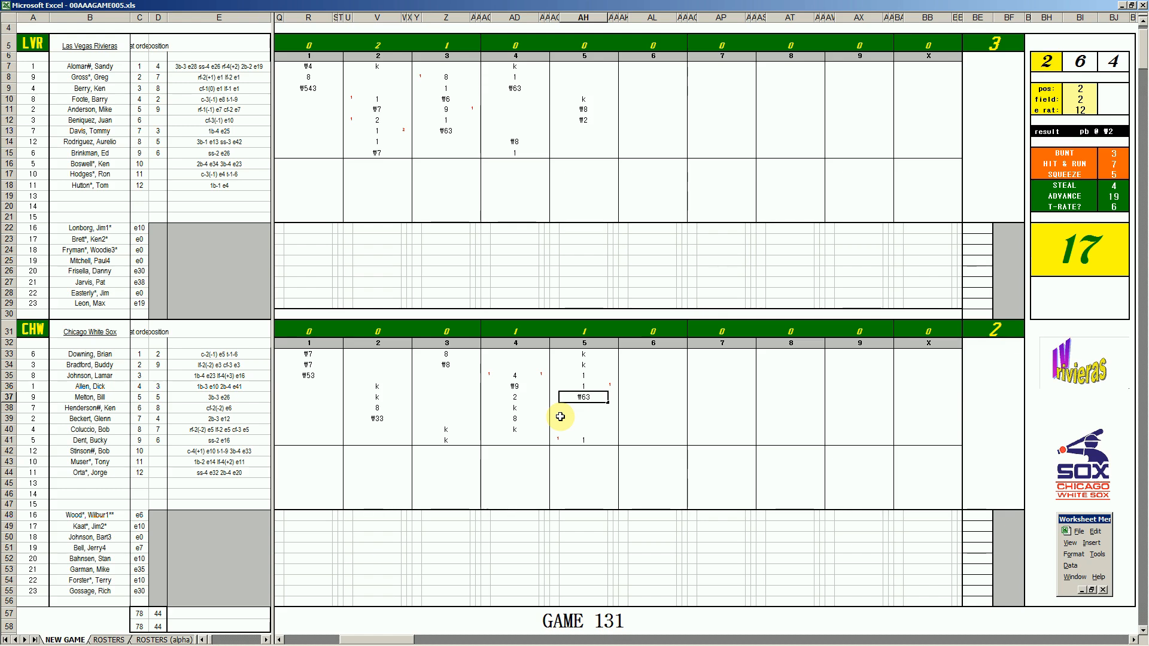
Score the first three Rivieras batters of the sixth inning as 1 in AL13, out 43 in AL14 and 8 in AL15.
left_click(643, 133)
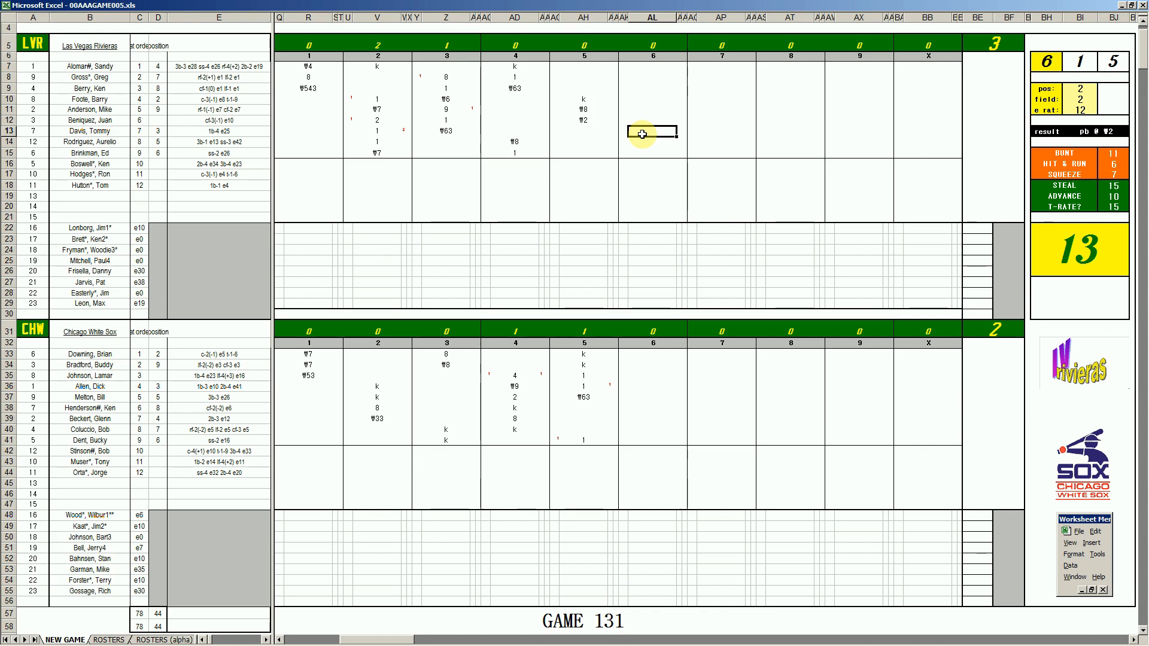
type("1")
key("Return")
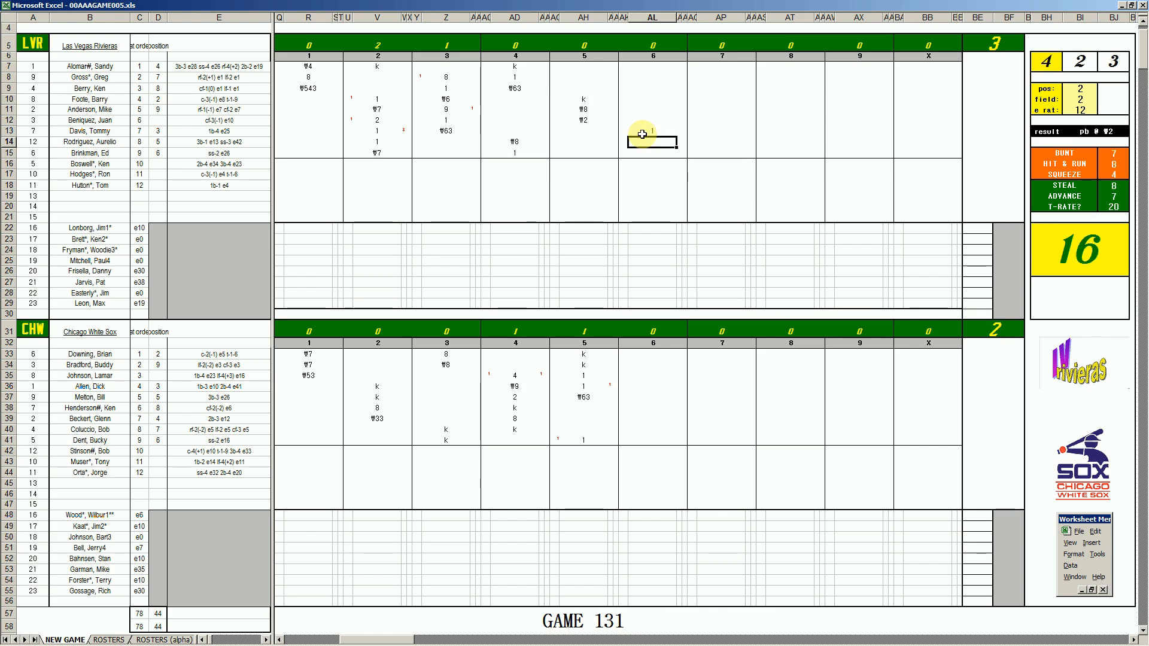
type("#43")
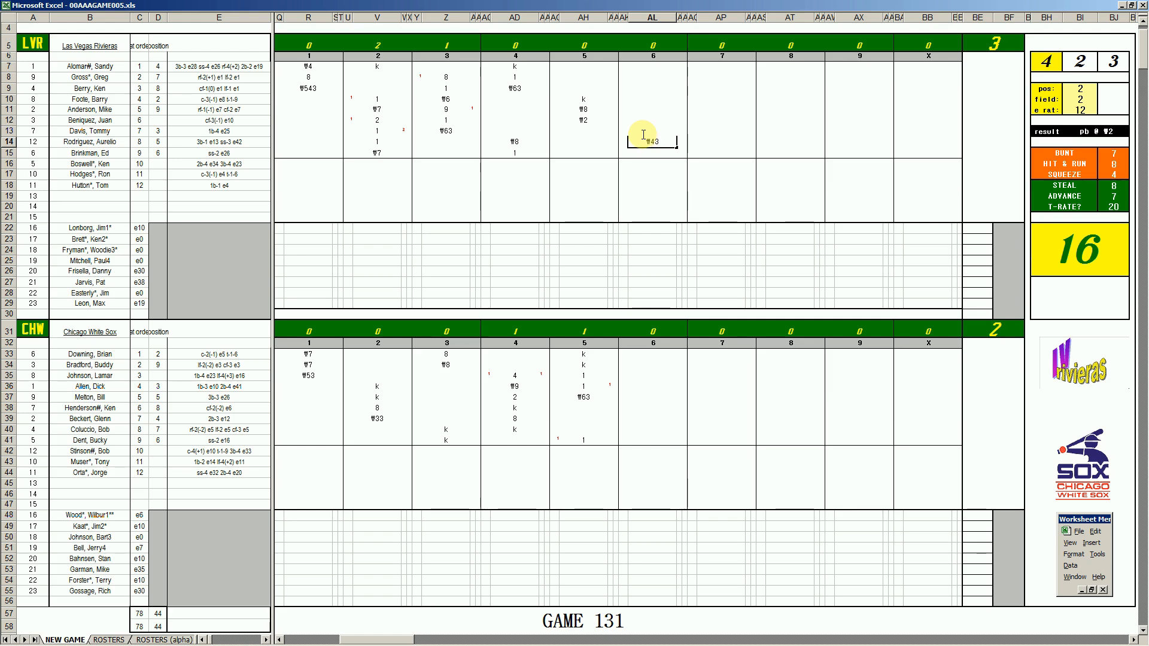
key("Return")
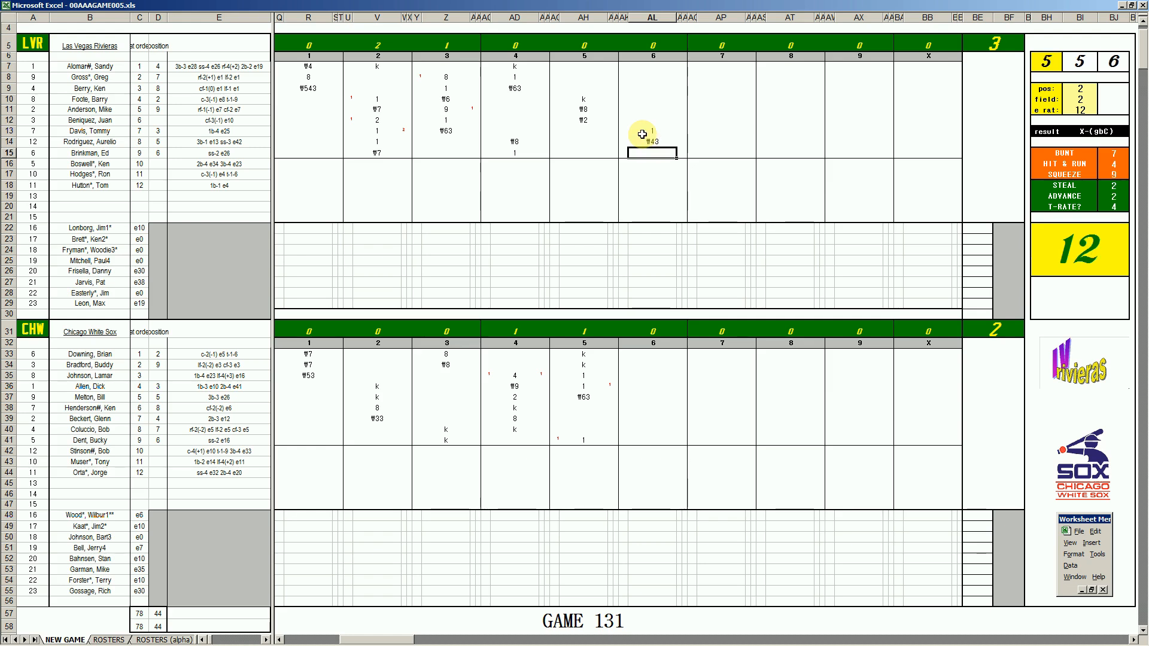
type("8")
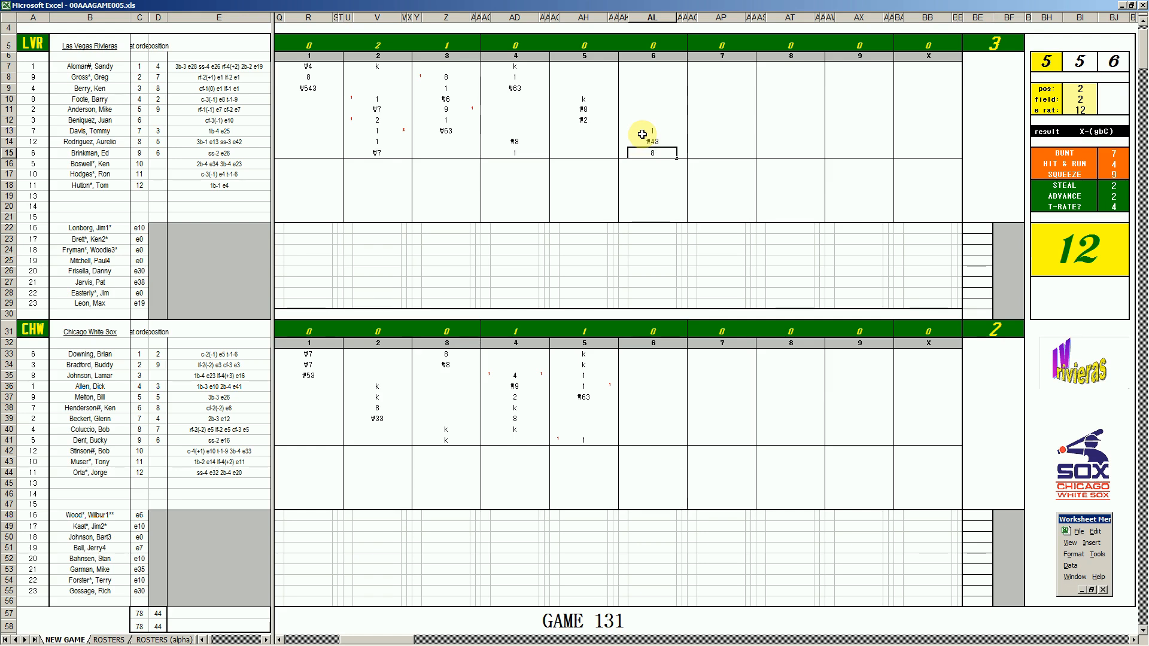
Score the last two Rivieras batters of the sixth inning as out 7 in AL7 and out 43 in AL8.
left_click(663, 67)
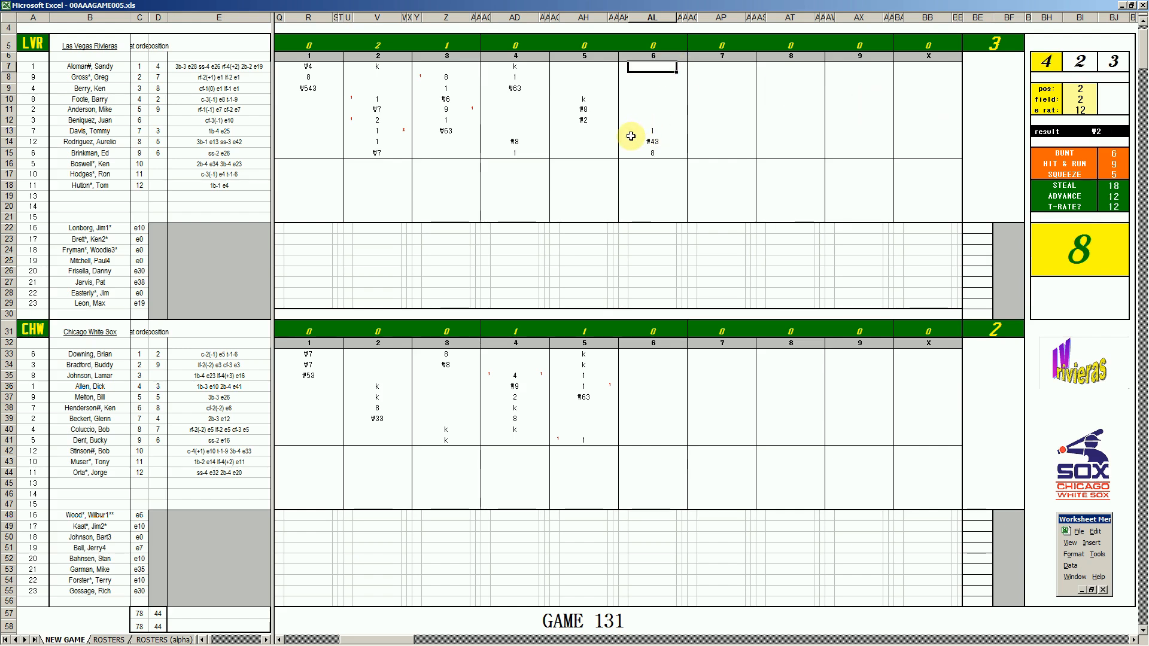
type("#7")
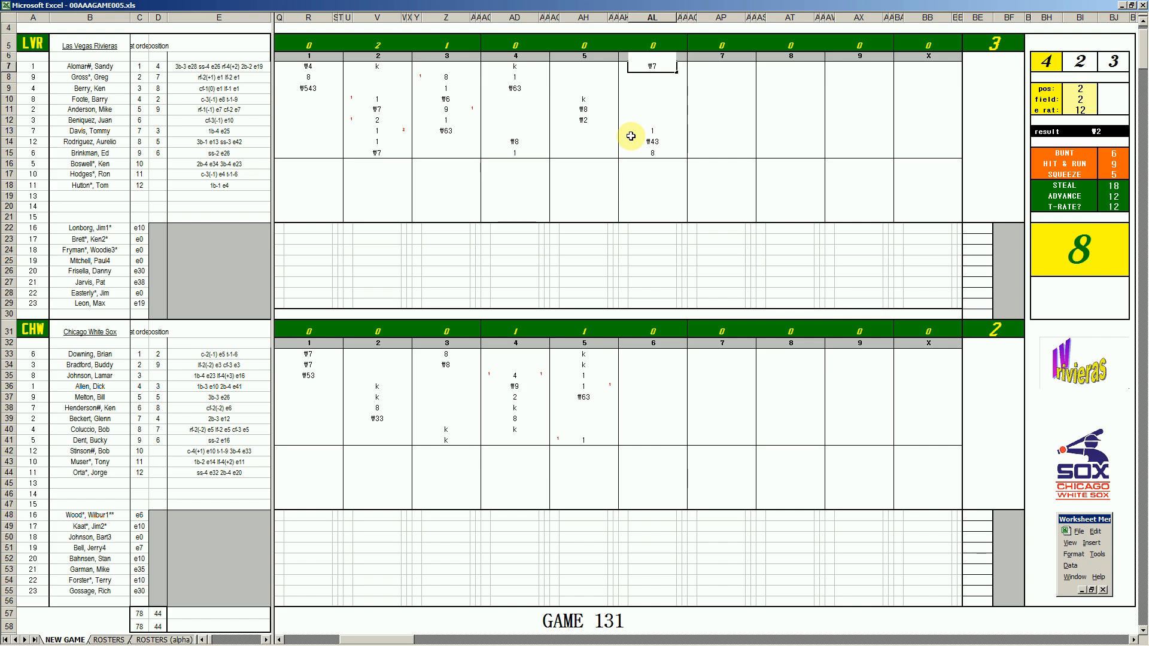
key("Return")
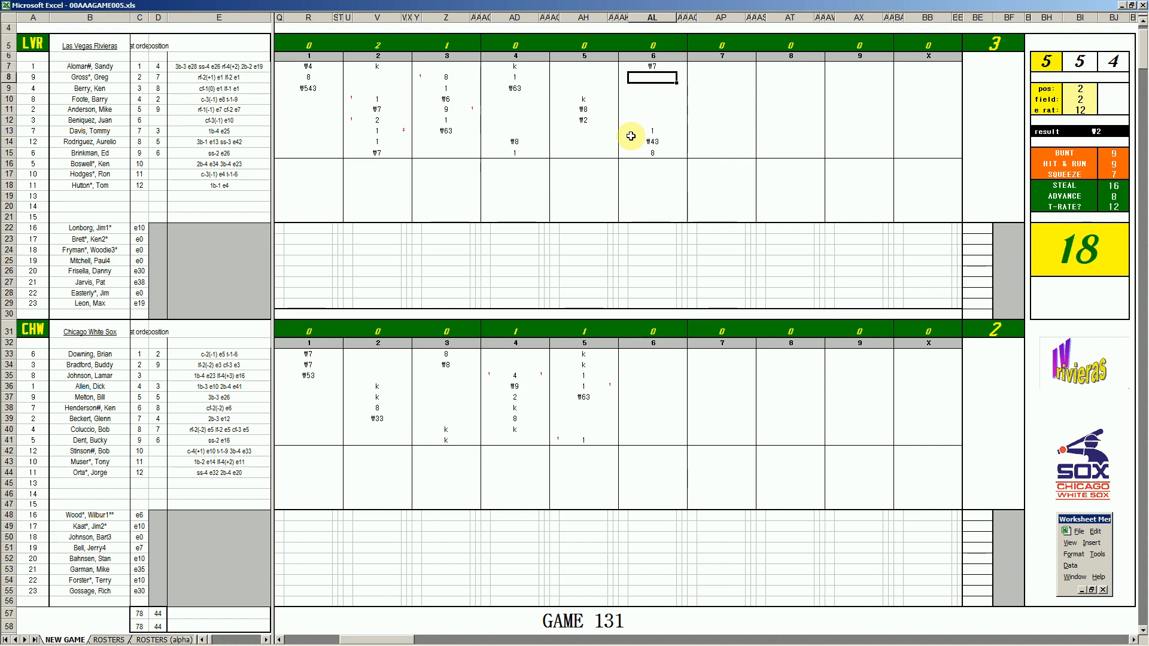
type("#43")
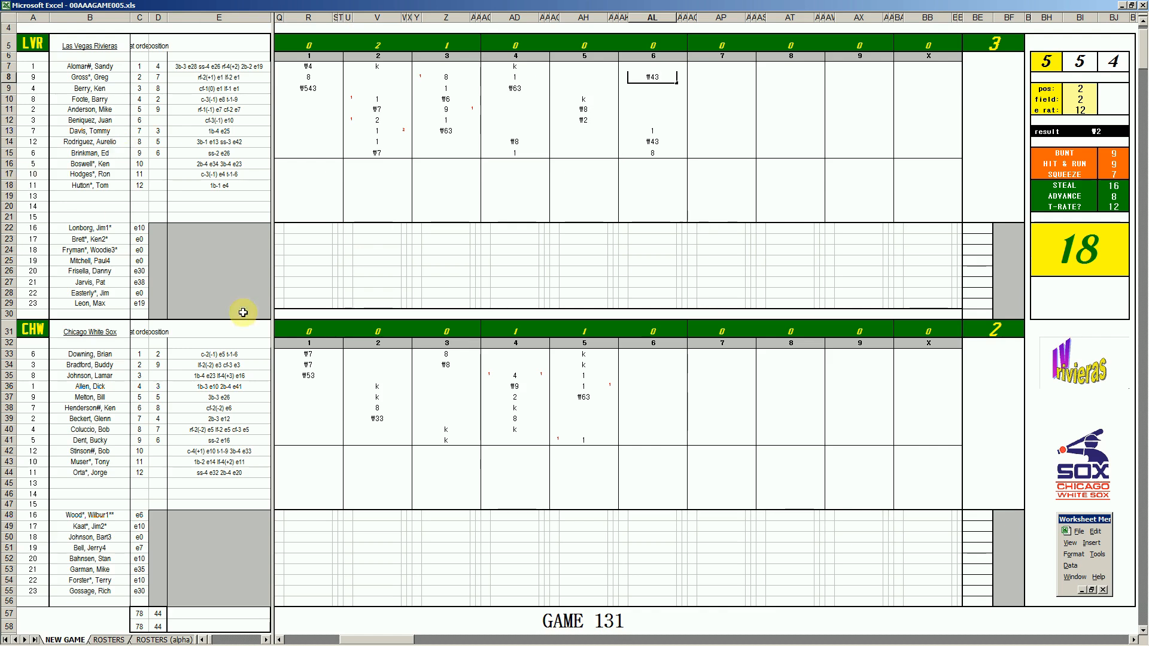
Score the first three White Sox batters of the sixth inning as out 13 in AL38, 8 in AL39 and 8 in AL40.
left_click(652, 408)
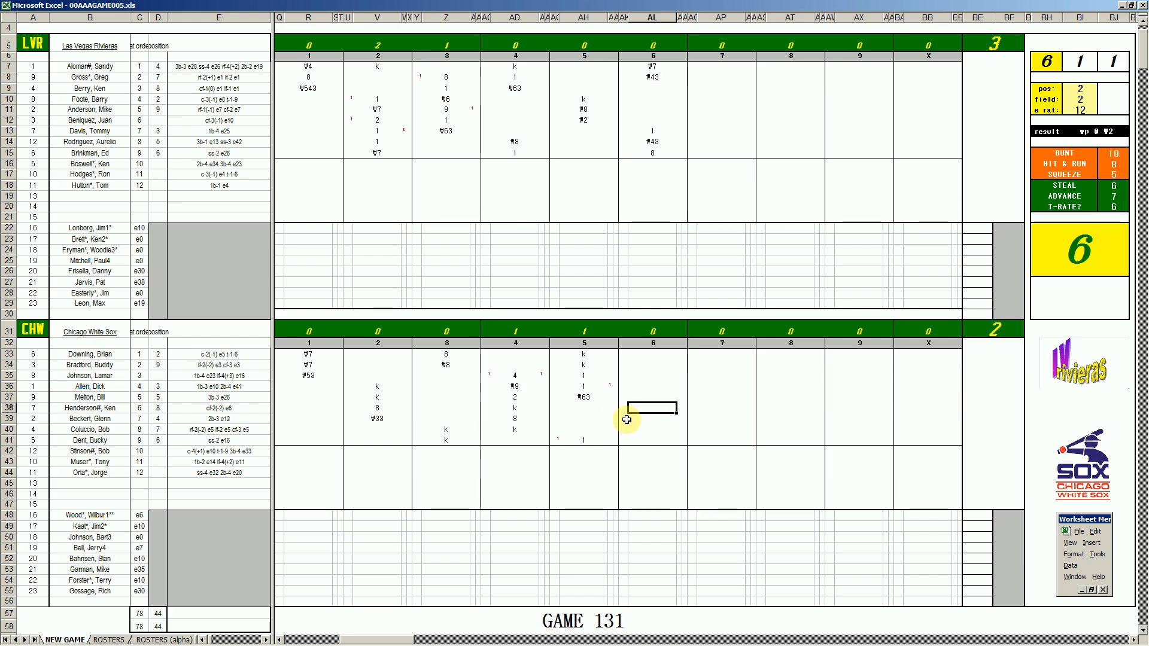
type("#13")
key("Return")
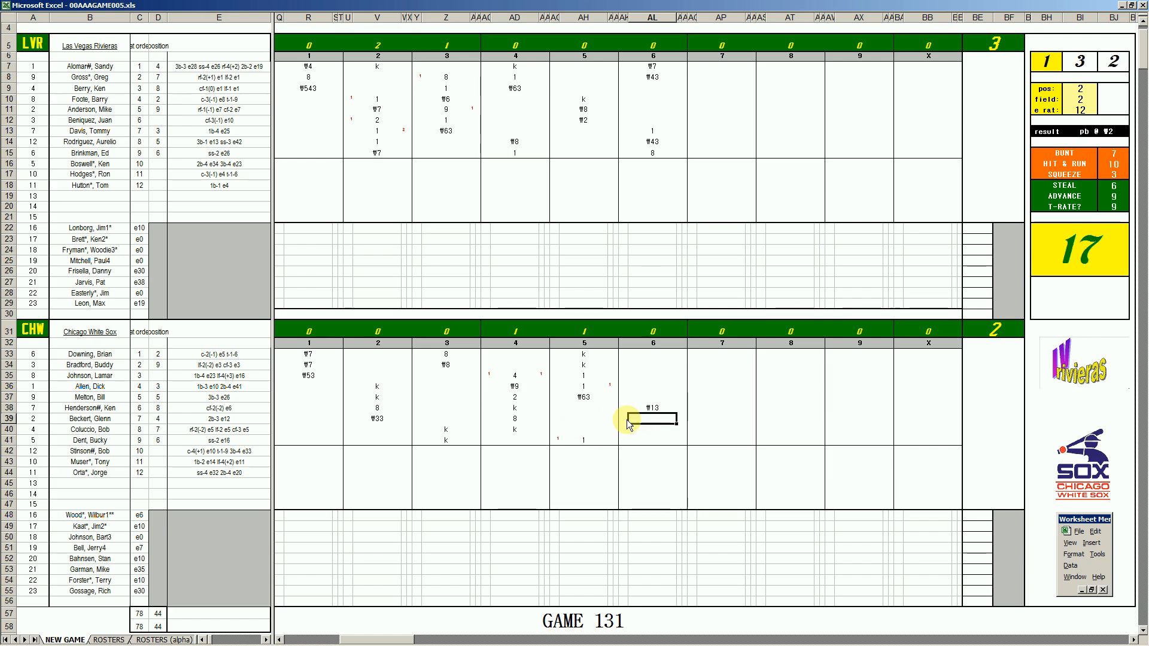
type("8")
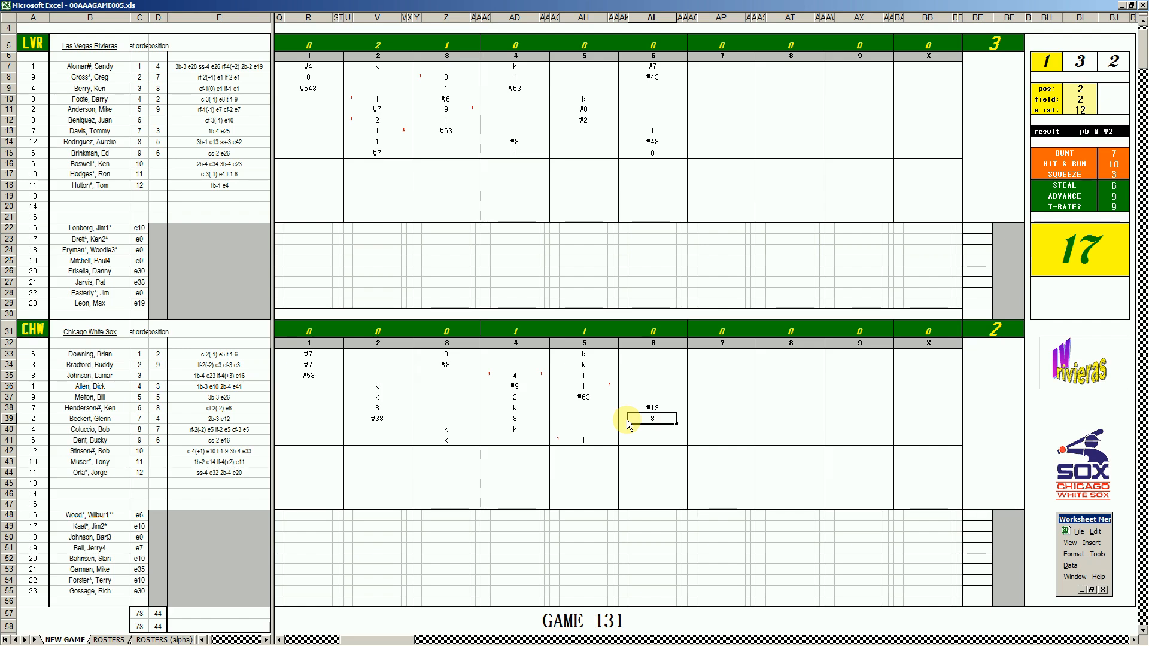
key("Return")
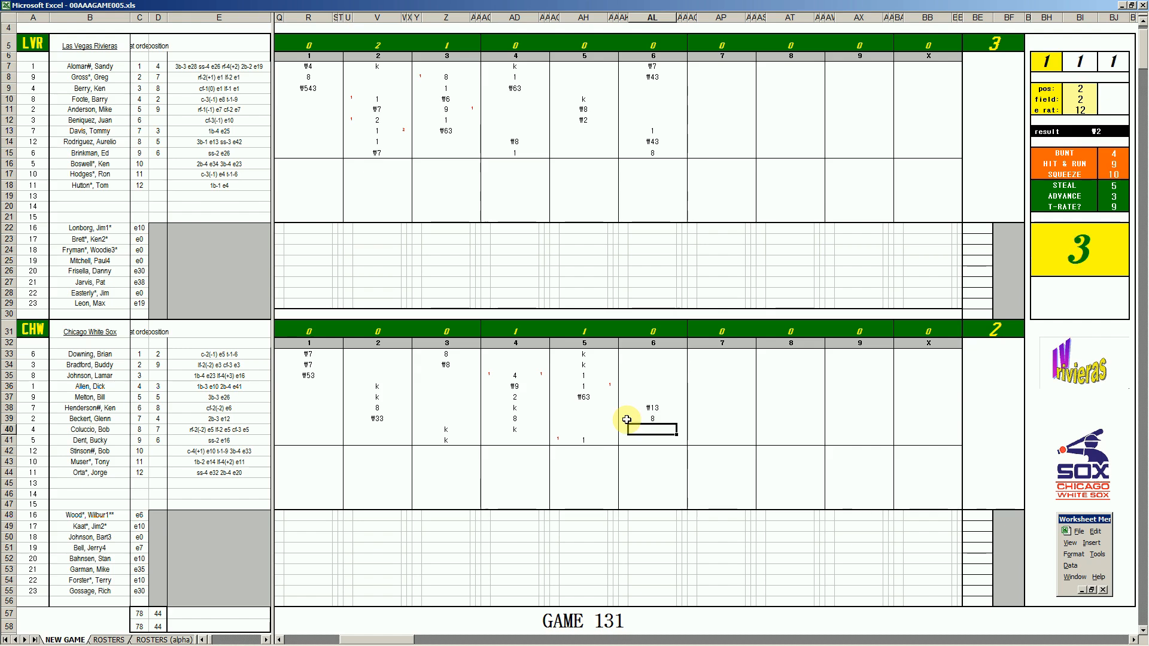
type("8")
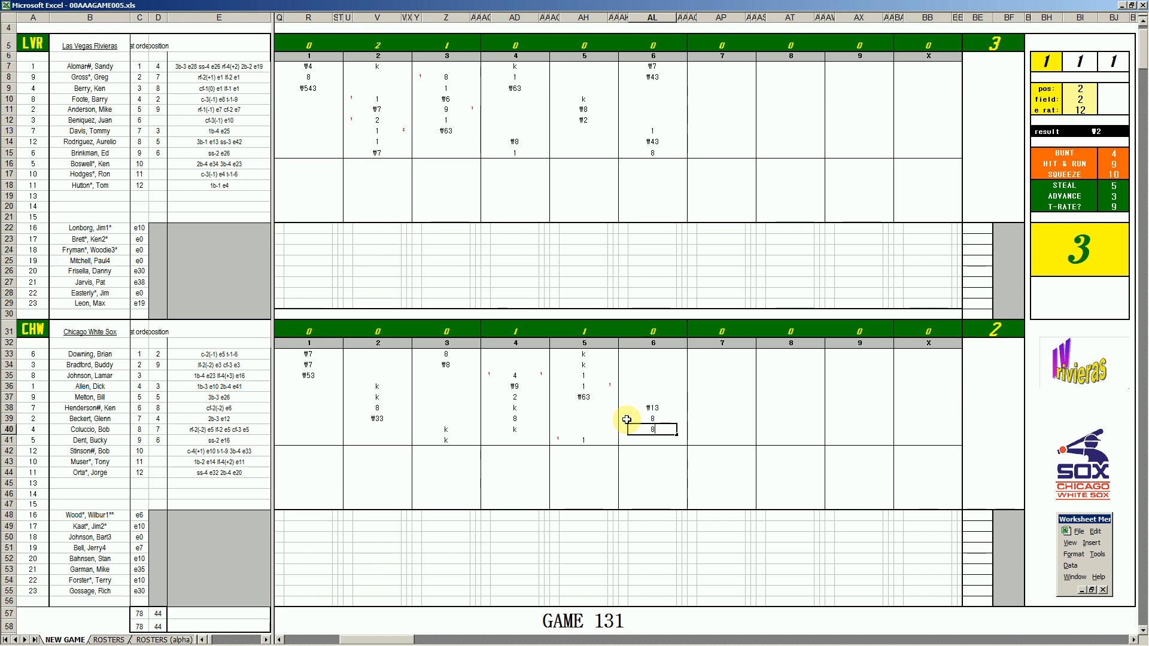
key("Return")
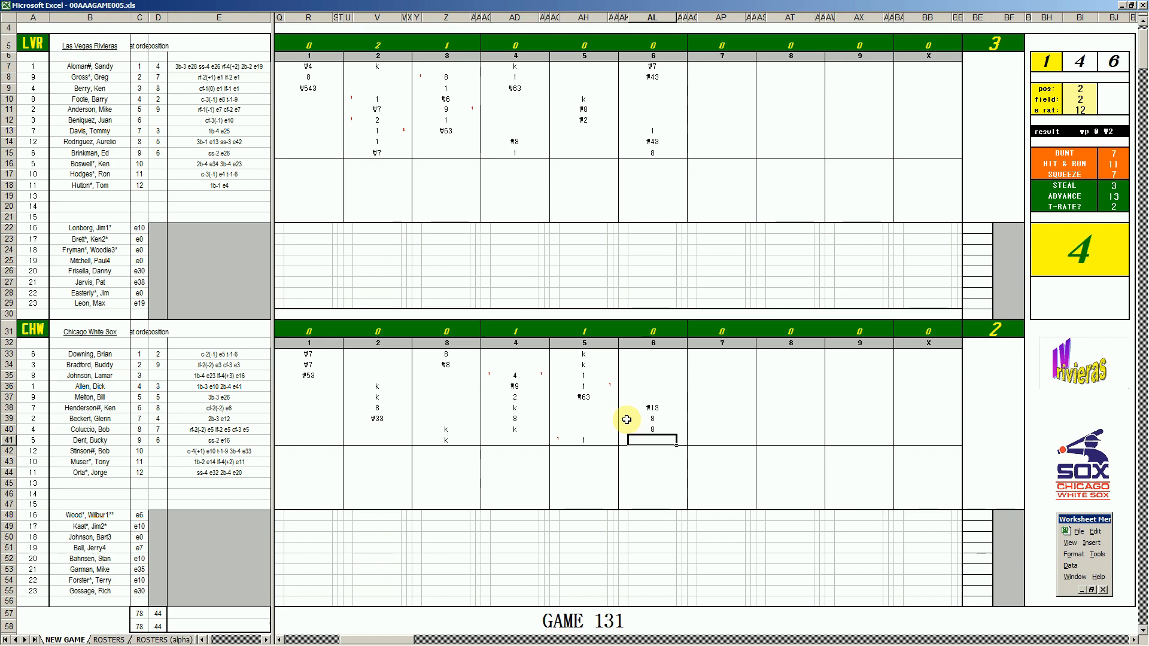
Score the next two White Sox batters of the sixth inning as out 7 in AL41 and 8 in AL33.
type("#7")
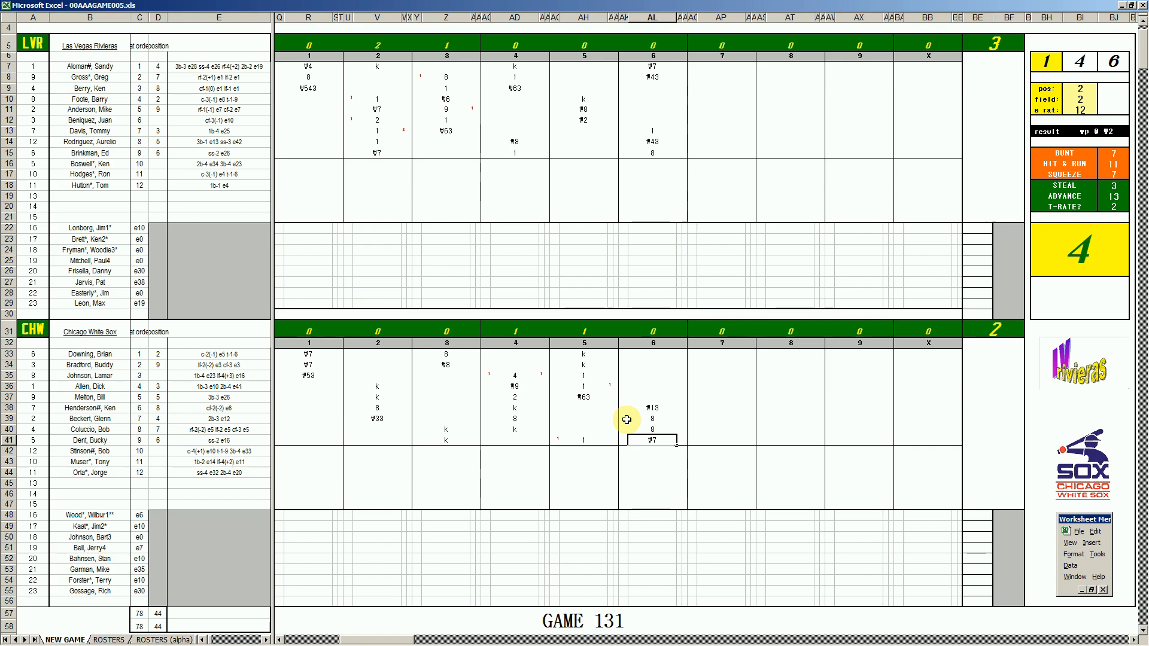
left_click(651, 354)
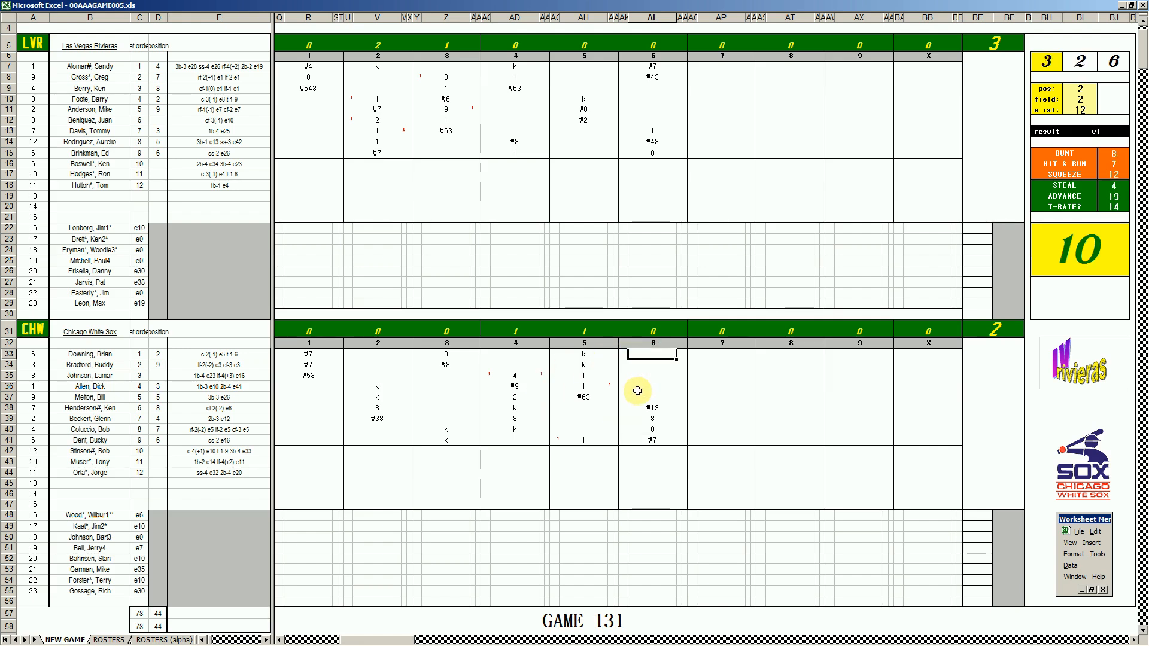
type("8")
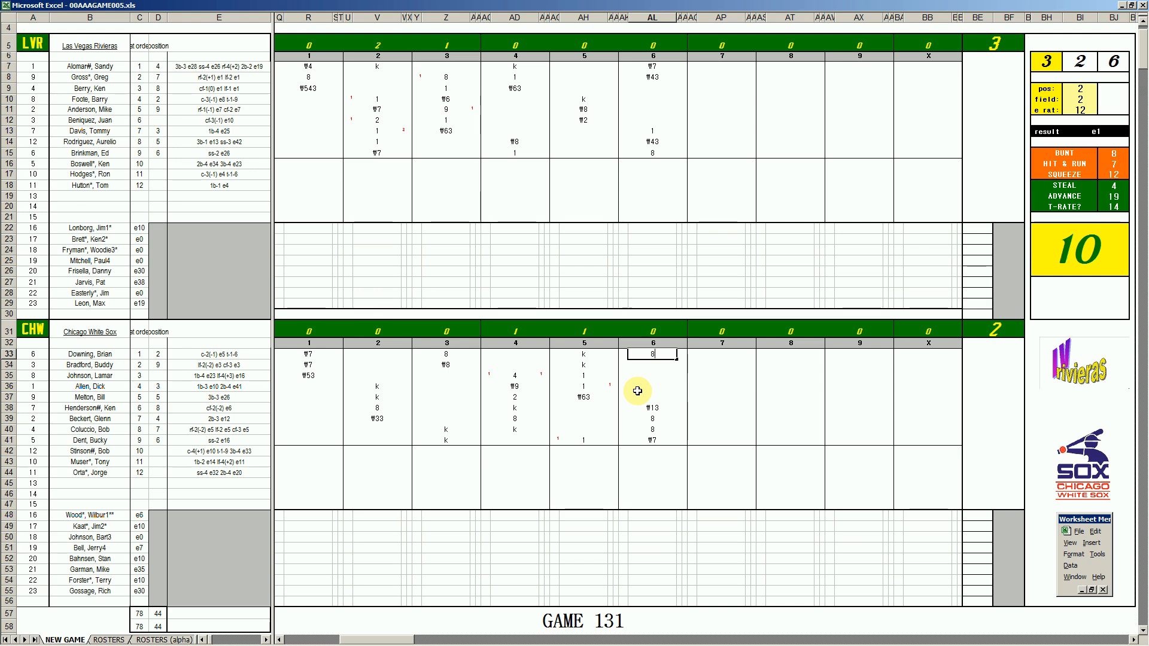
key("Return")
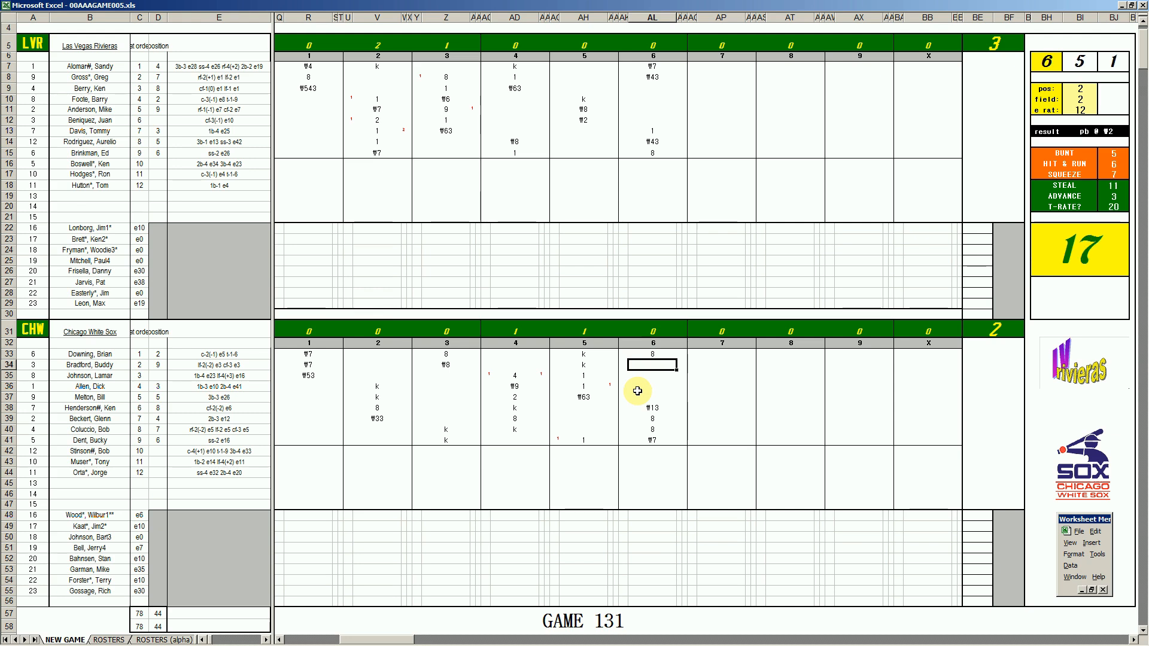
Score the next White Sox batter as 1 in AL34 with 2 runs batted in, and mark 1 run each for the runners in rows 39 and 40.
type("1")
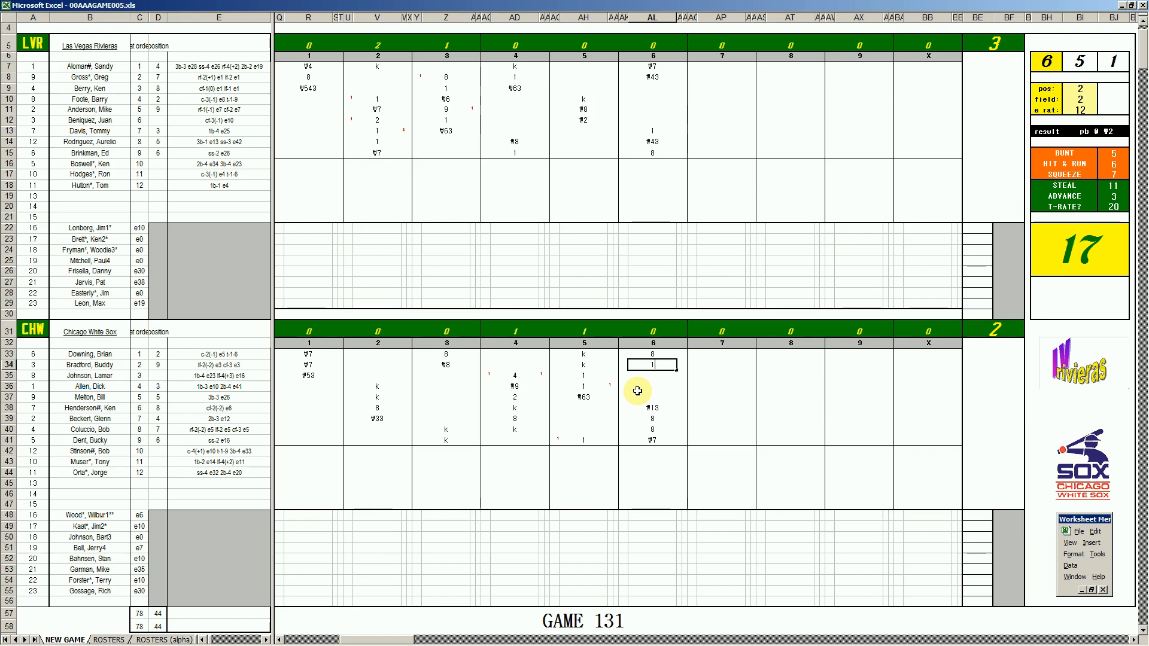
left_click(638, 391)
key("Right")
type("2")
key("Left")
key("Left")
key("Down")
key("Down")
key("Down")
key("Down")
key("Down")
type("1")
key("Return")
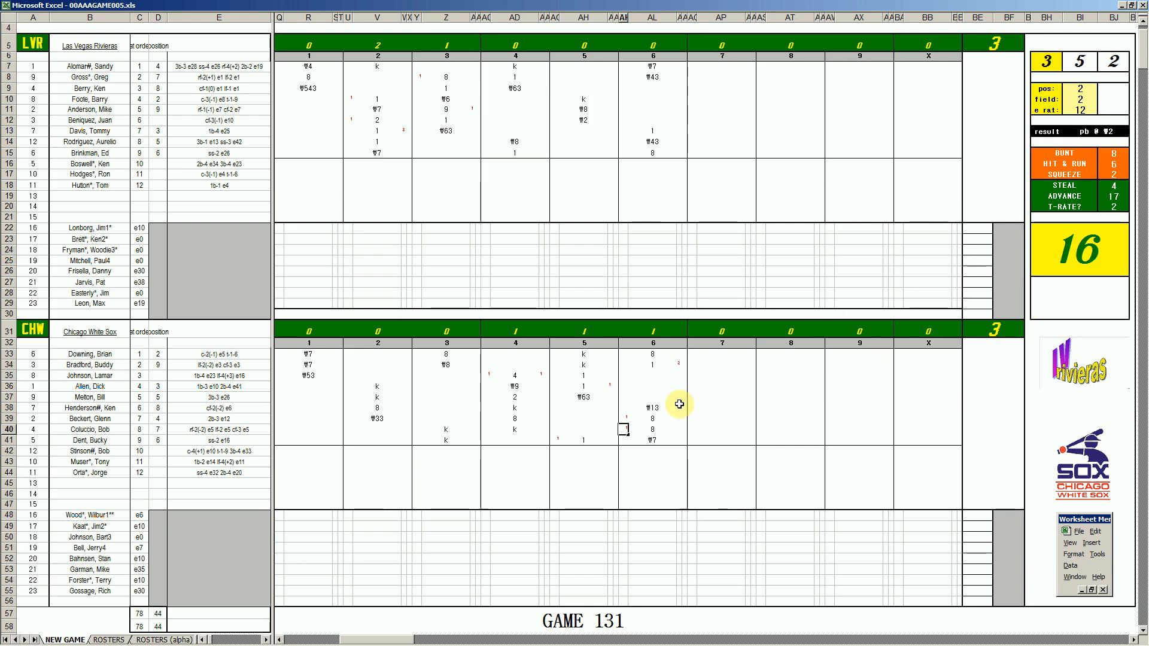
Score the next White Sox batter as 1 in AL35 with 1 run batted in, and mark 1 run for the runner in row 33.
left_click(653, 375)
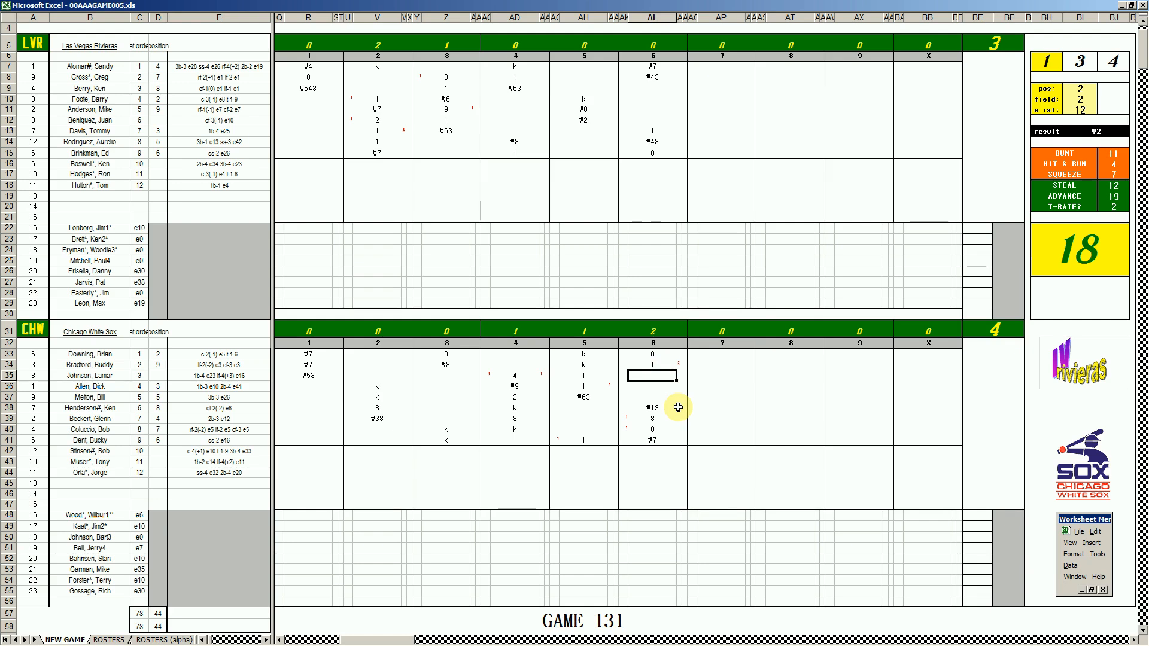
type("1")
key("Right")
type("1")
key("Left")
key("Left")
key("Up")
key("Up")
type("1")
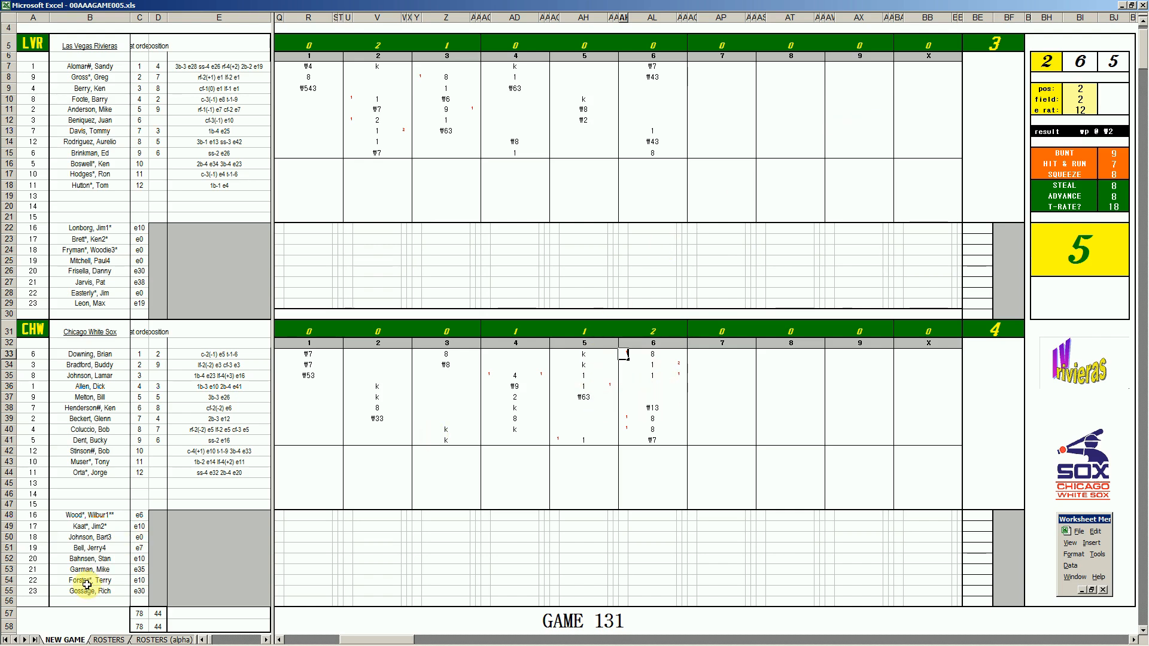
Set the fielding lookup to position 8, field 1 and error rating 1, and score the White Sox batter in AL36 as out 8.
left_click(656, 387)
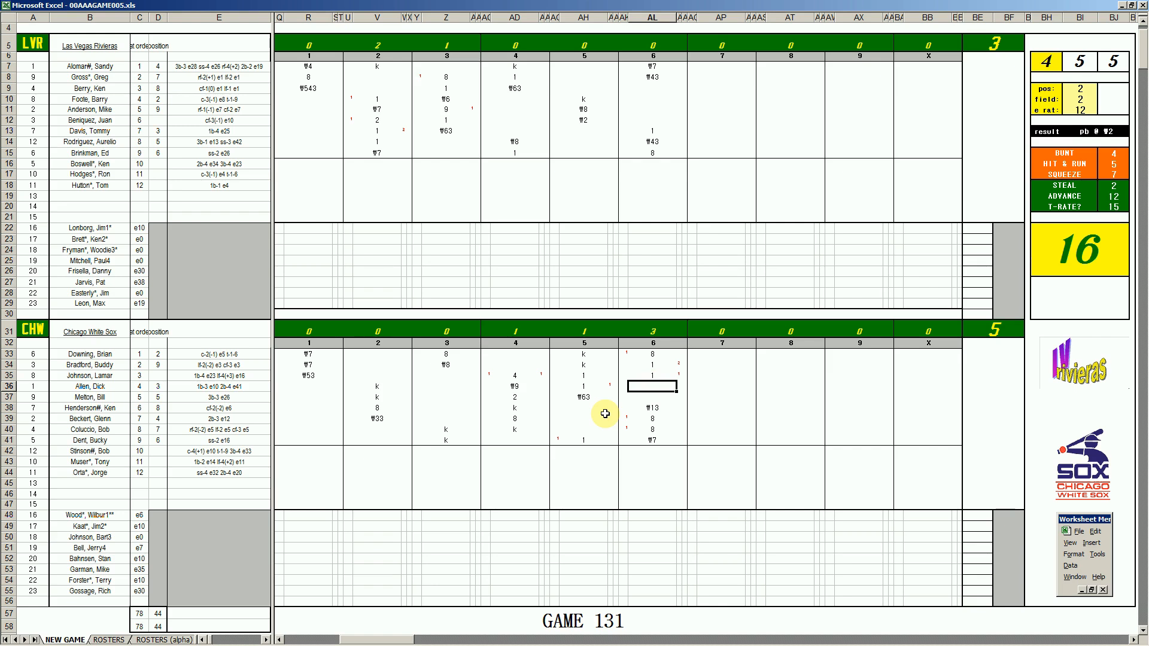
key("ctrl+q")
type("8")
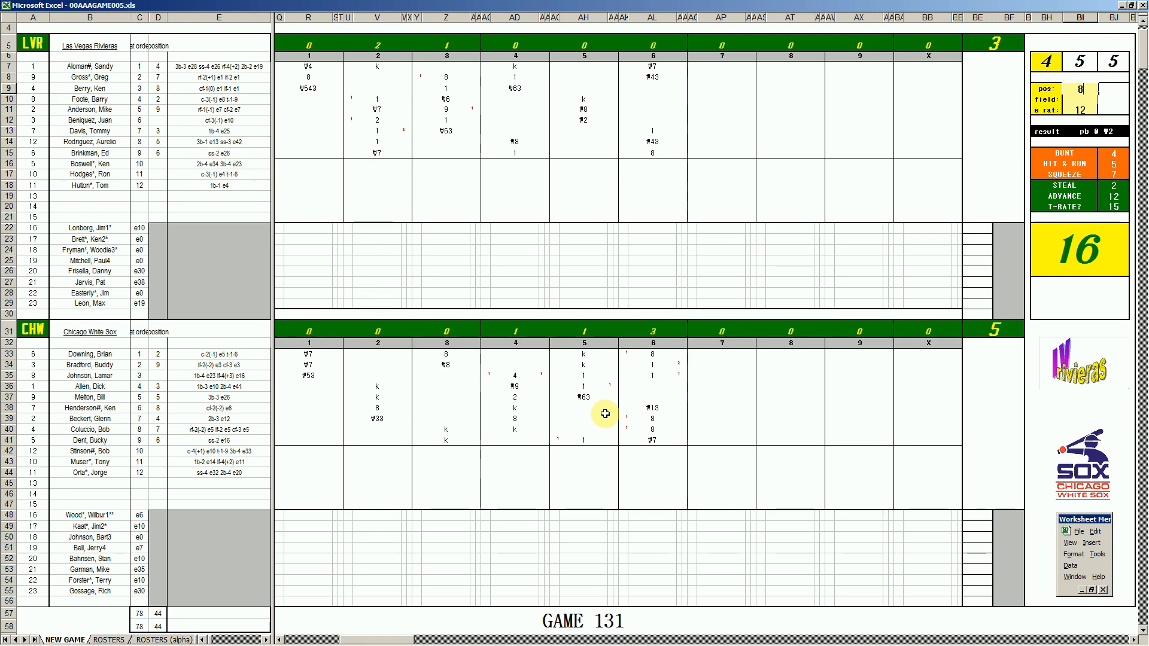
key("Return")
type("1")
key("Return")
type("1")
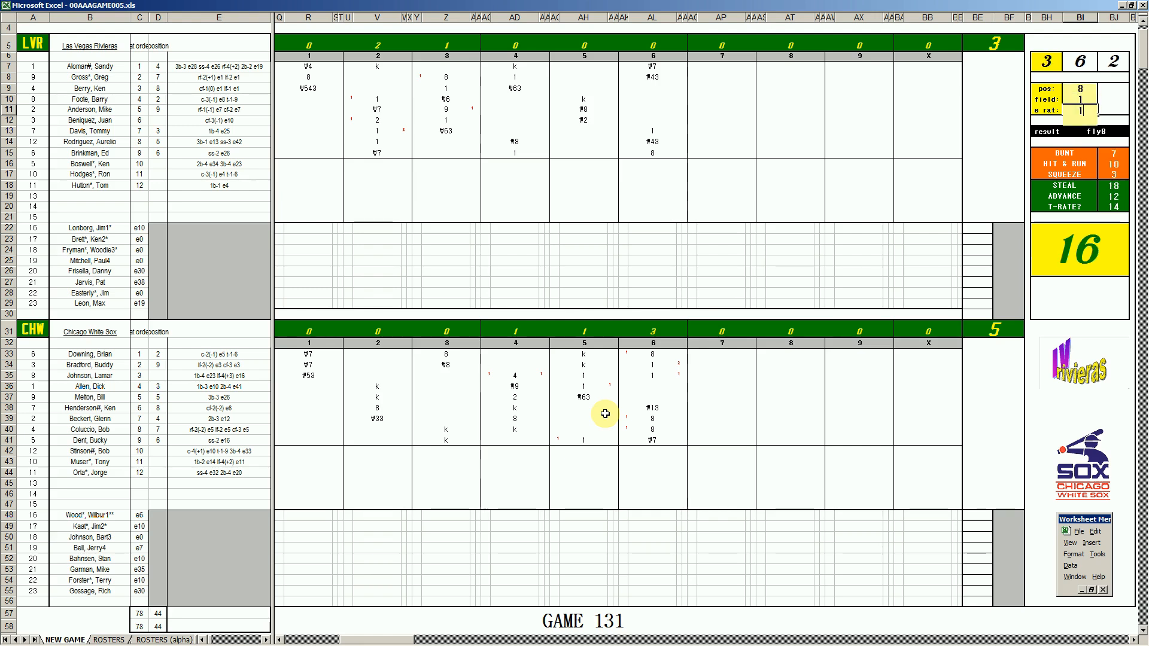
key("Return")
left_click(655, 387)
type("\\8")
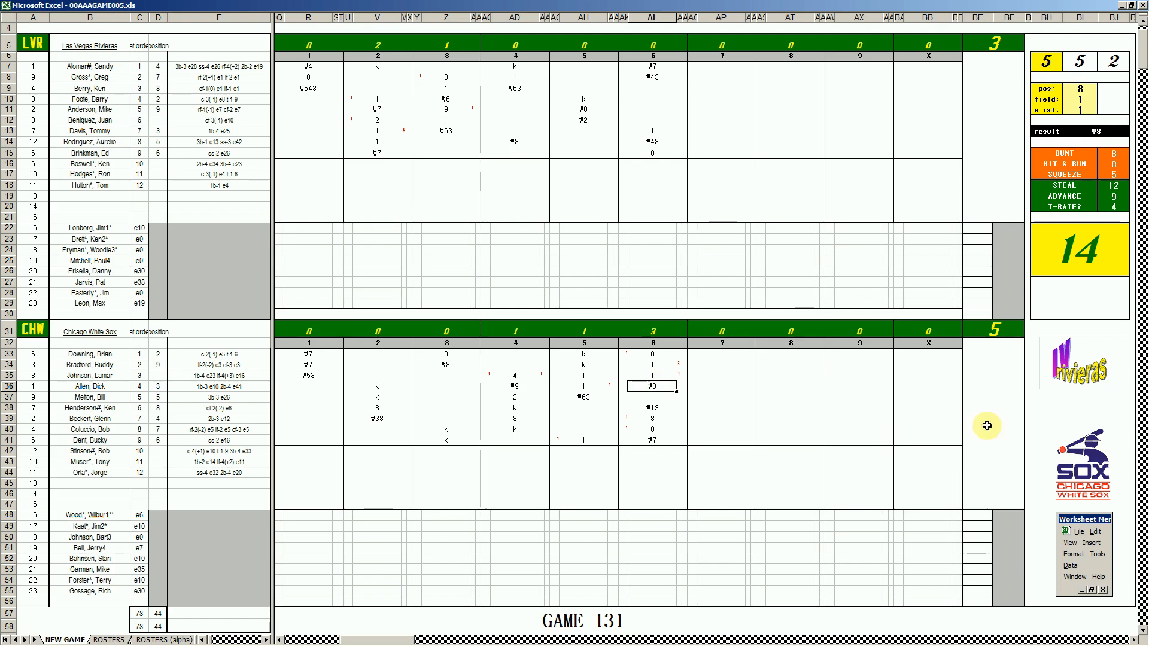
Enter 1 in BE23 for the Rivieras pitcher, and 1 in BE49 and 6 in BF49 for the White Sox pitcher.
left_click(985, 247)
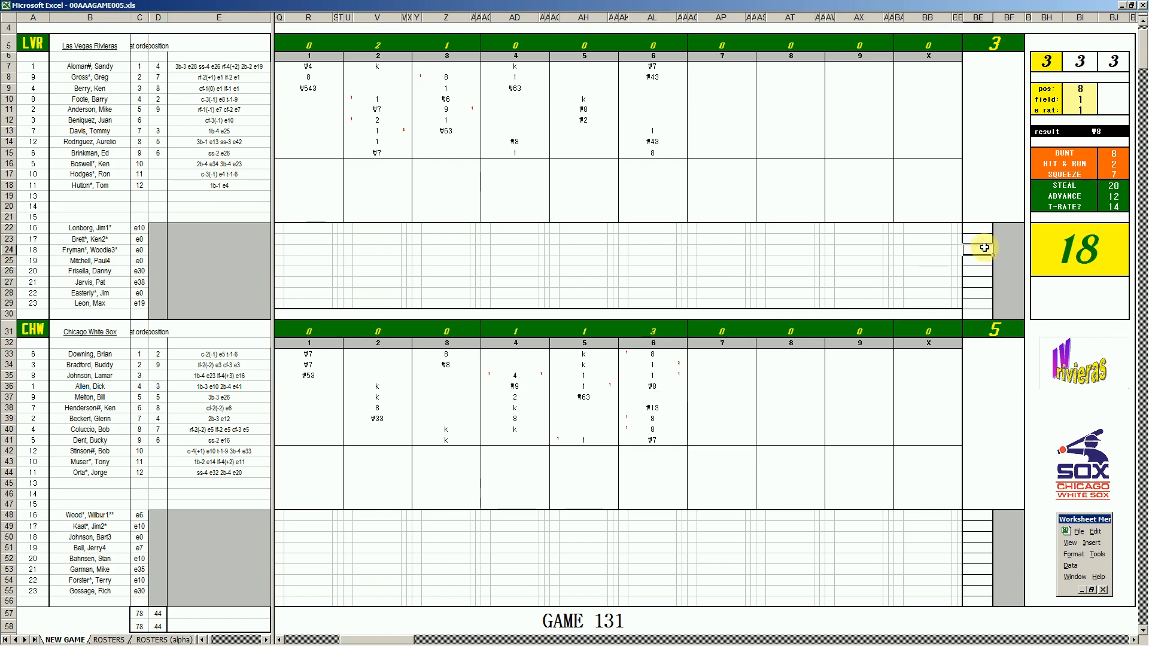
left_click(981, 239)
type("1")
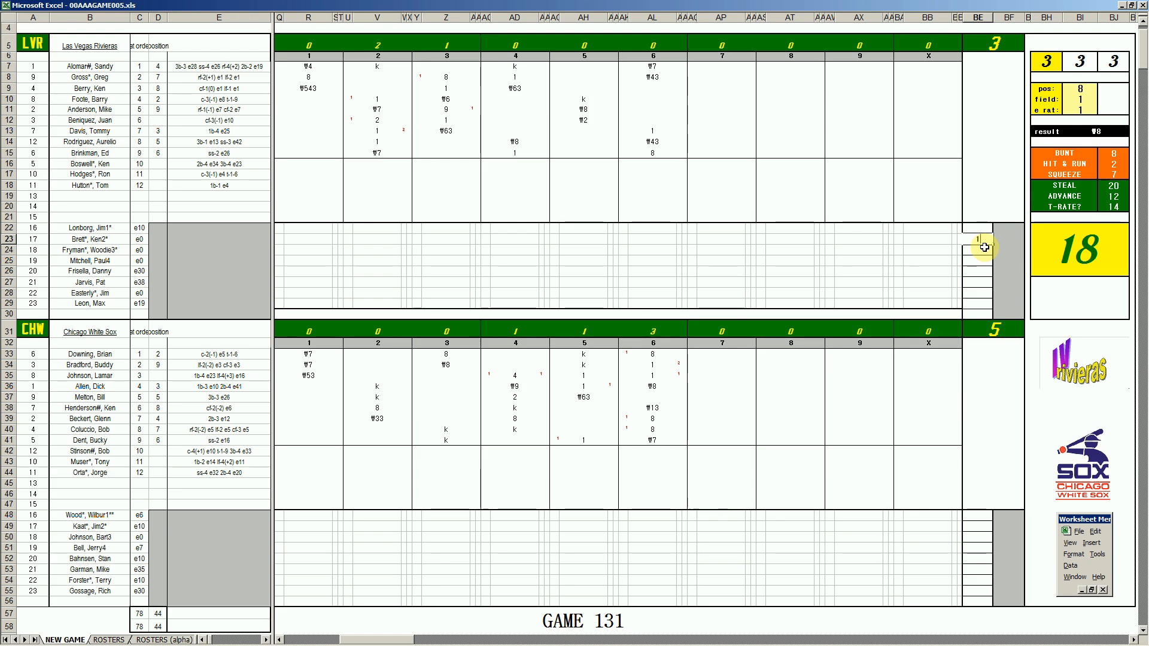
left_click(980, 526)
type("1")
key("Tab")
type("6")
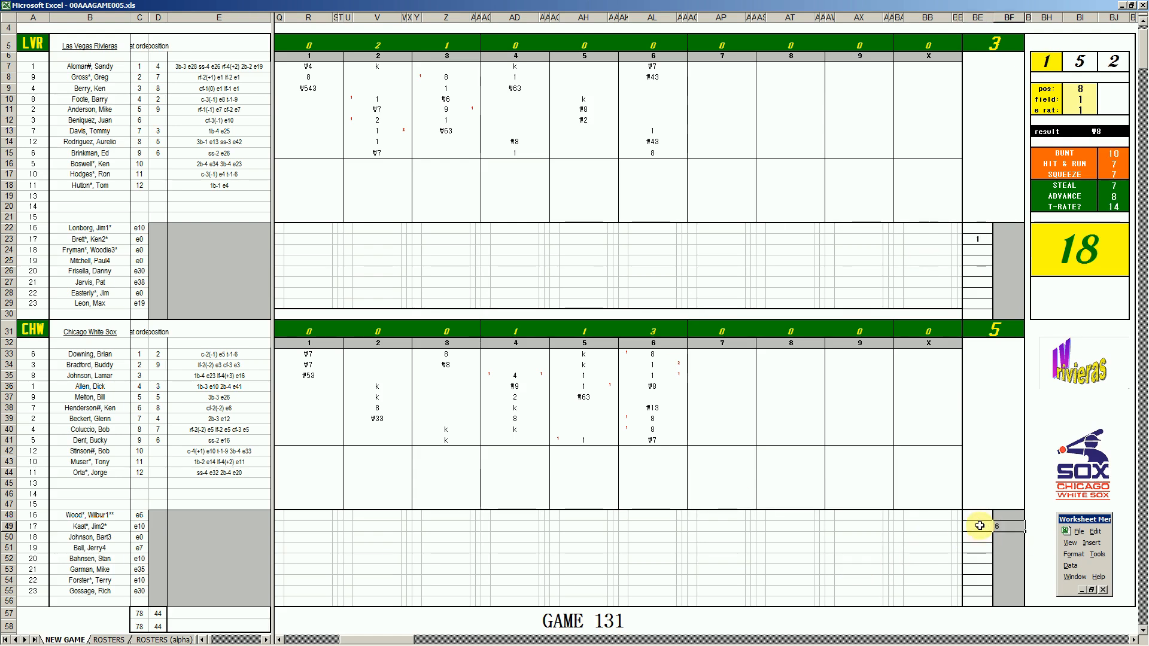
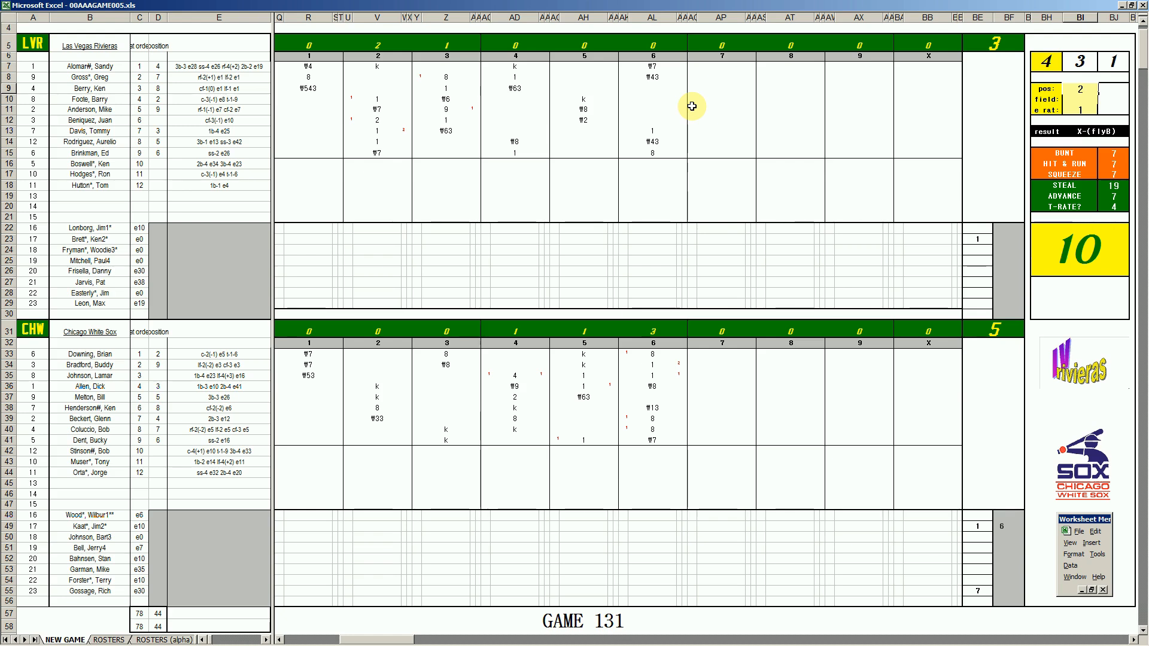
Set the fielding lookup to position 2 and field 2, and score the Rivieras batter in AP9 as out 2.
key("Return")
type("2")
key("Return")
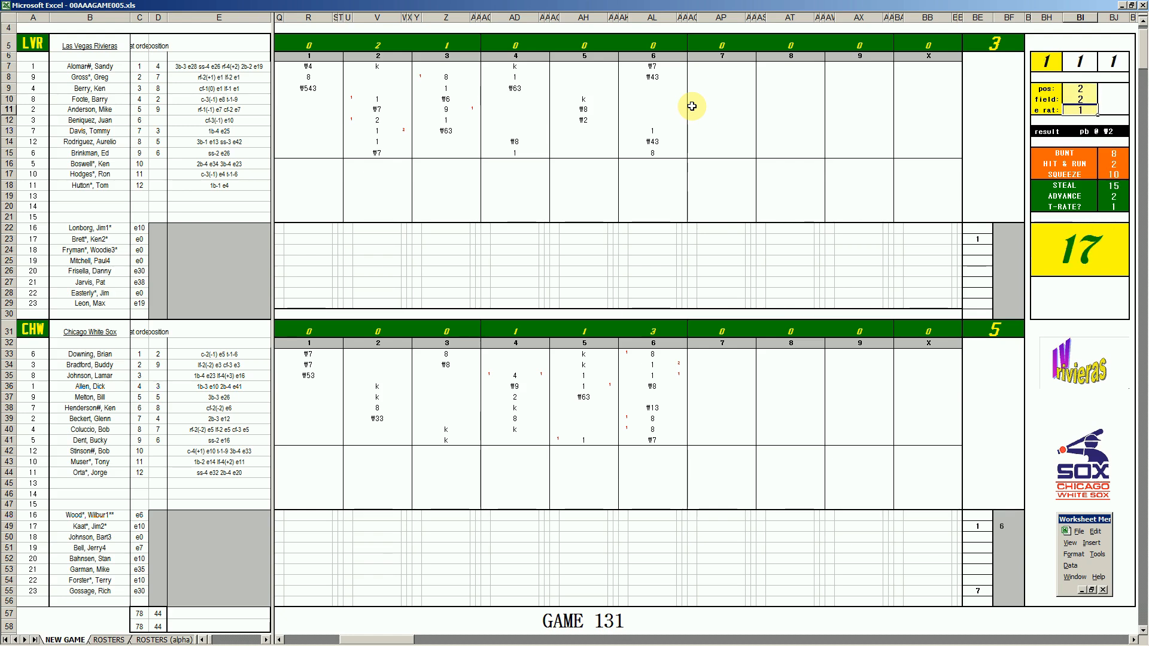
left_click(722, 88)
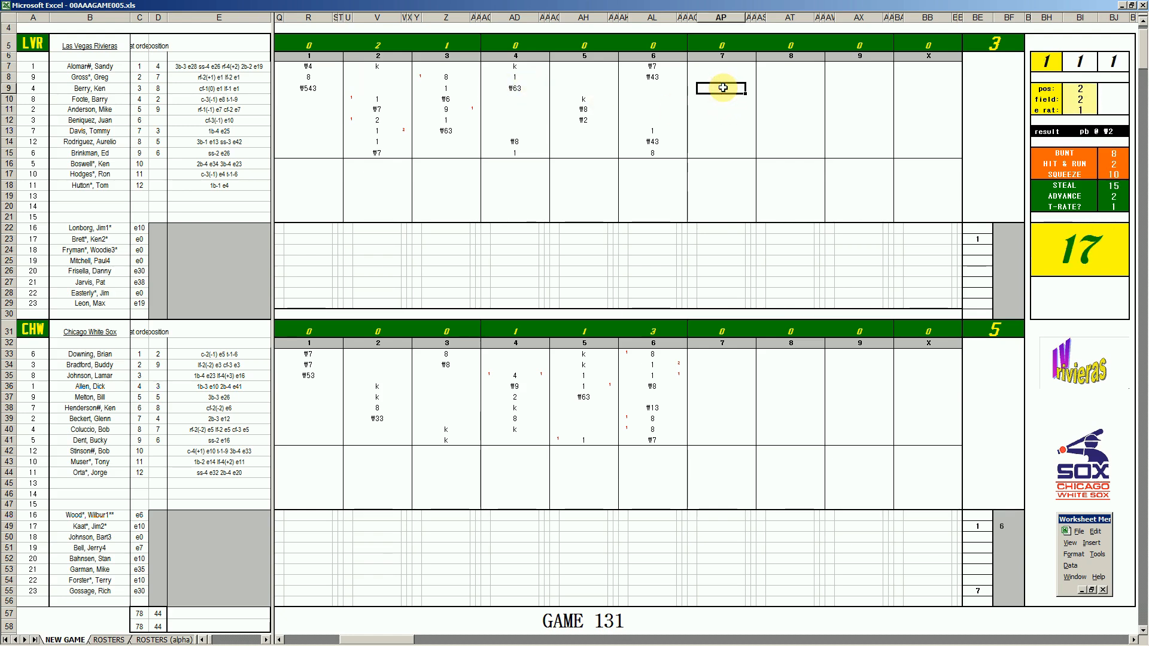
key("Return")
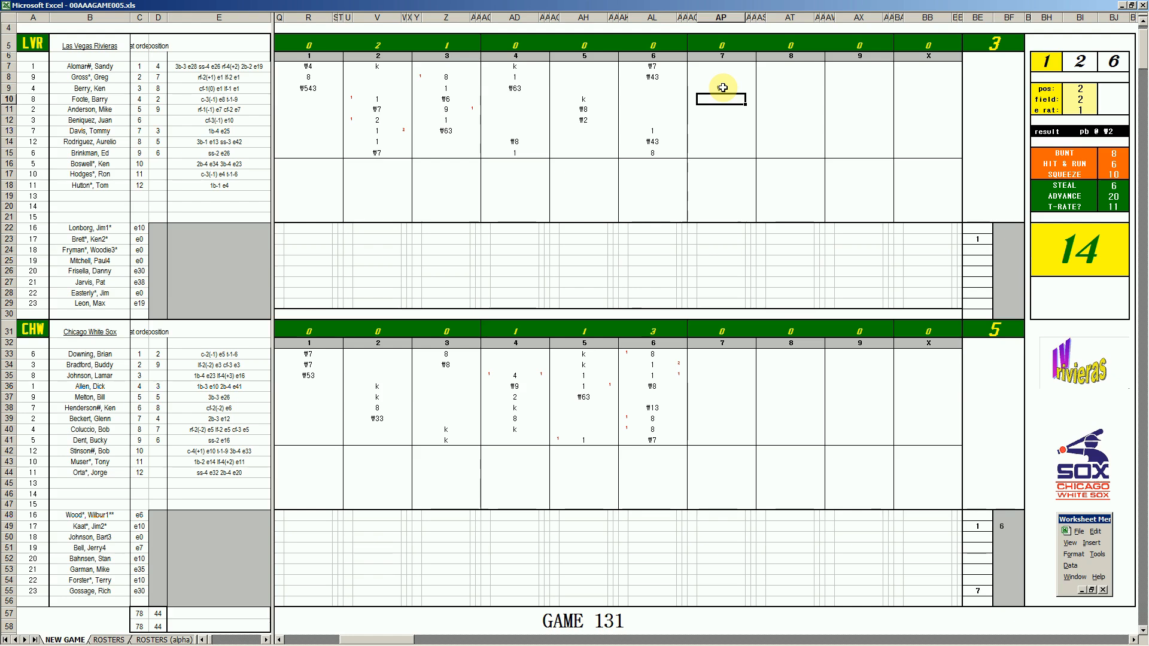
Score the next two Rivieras batters of the seventh inning as k in AP10 and out 8 in AP11.
type("k")
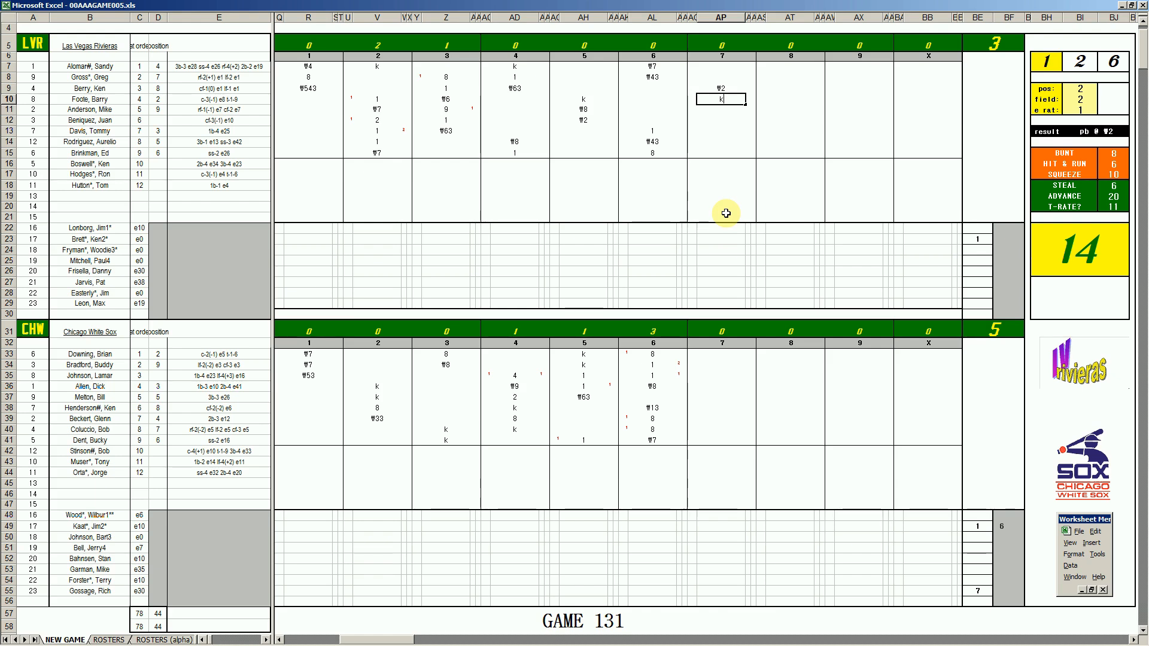
key("Return")
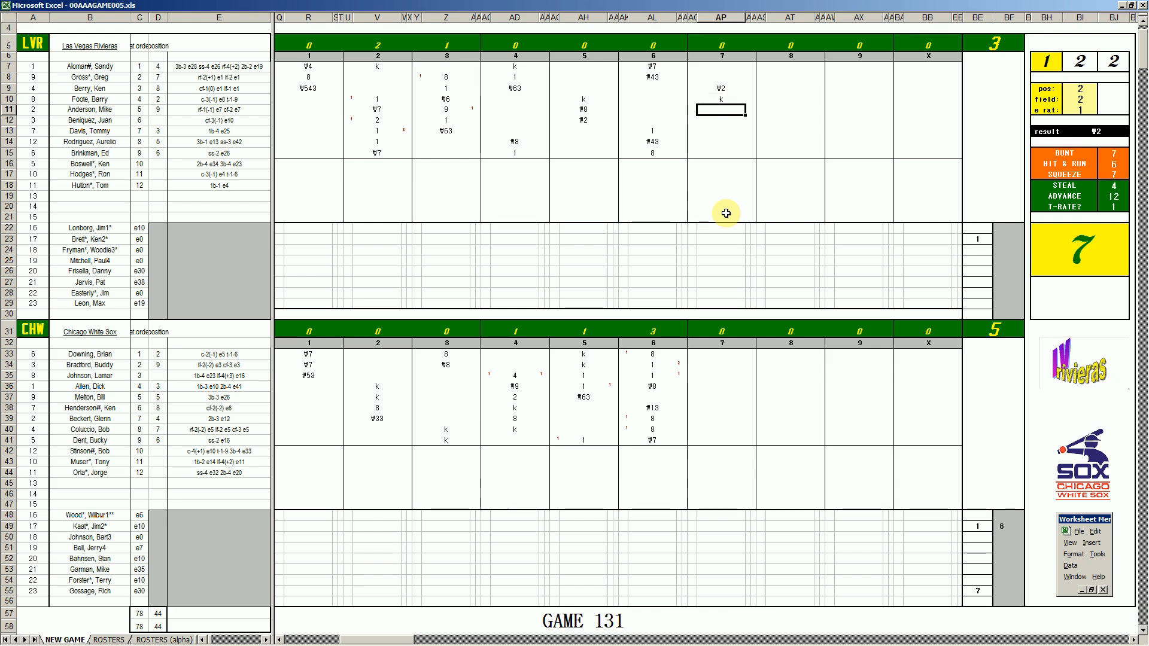
type("#8")
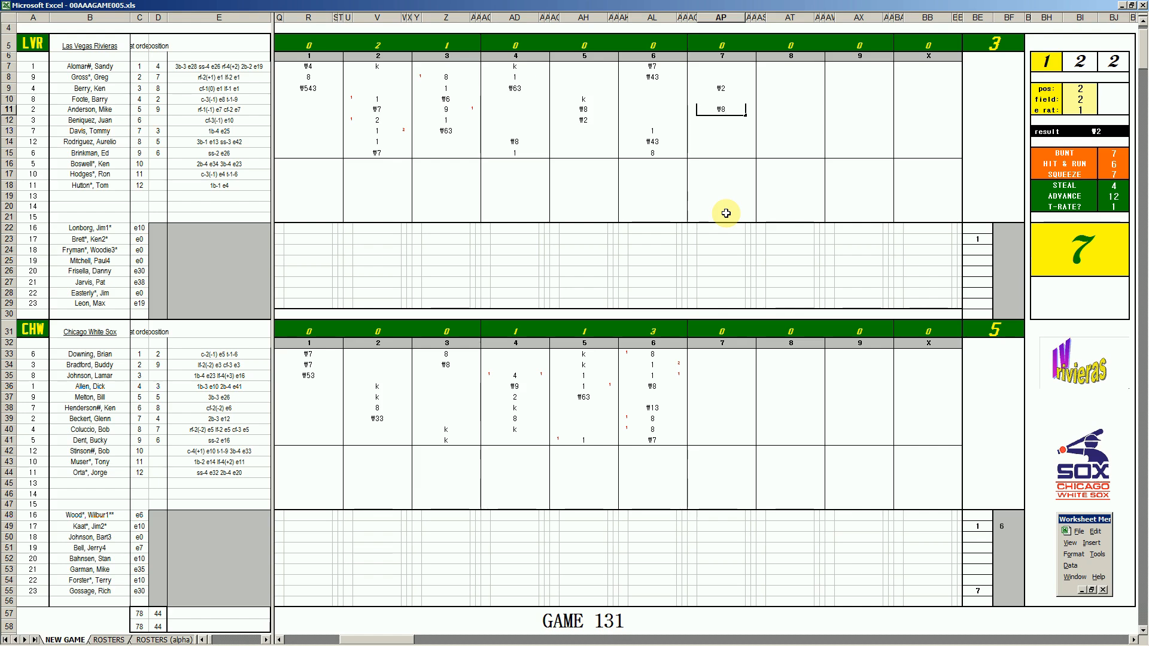
Score the White Sox seventh inning as 8 in AP37, out 7 in AP38 and out 643 in AP39.
left_click(712, 397)
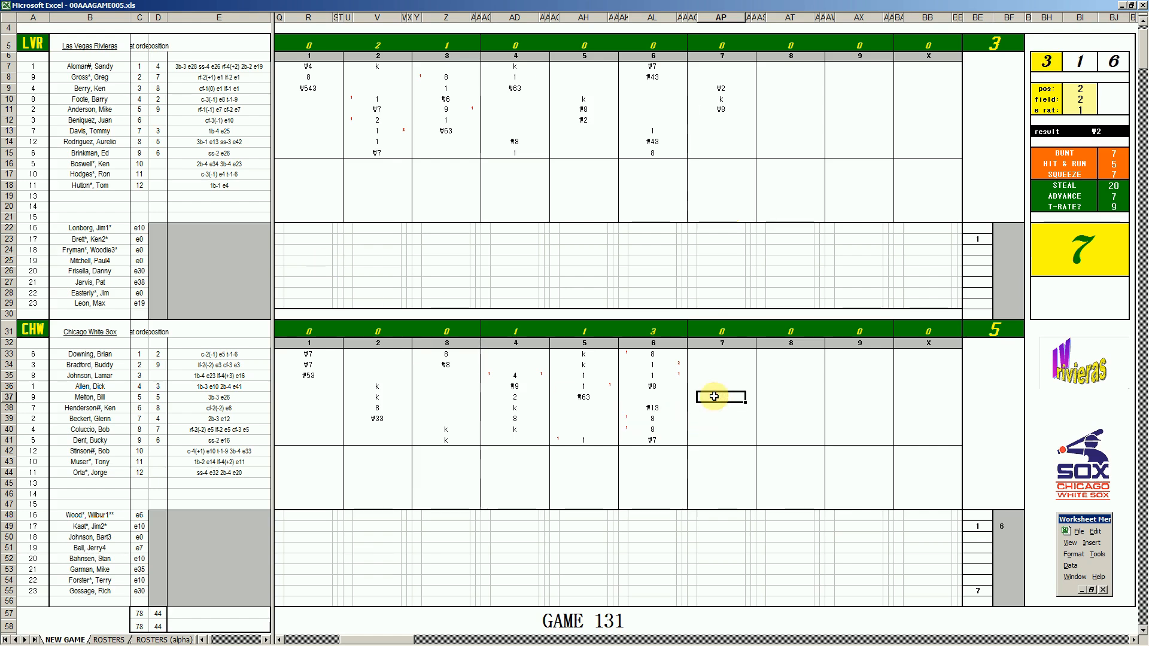
type("8")
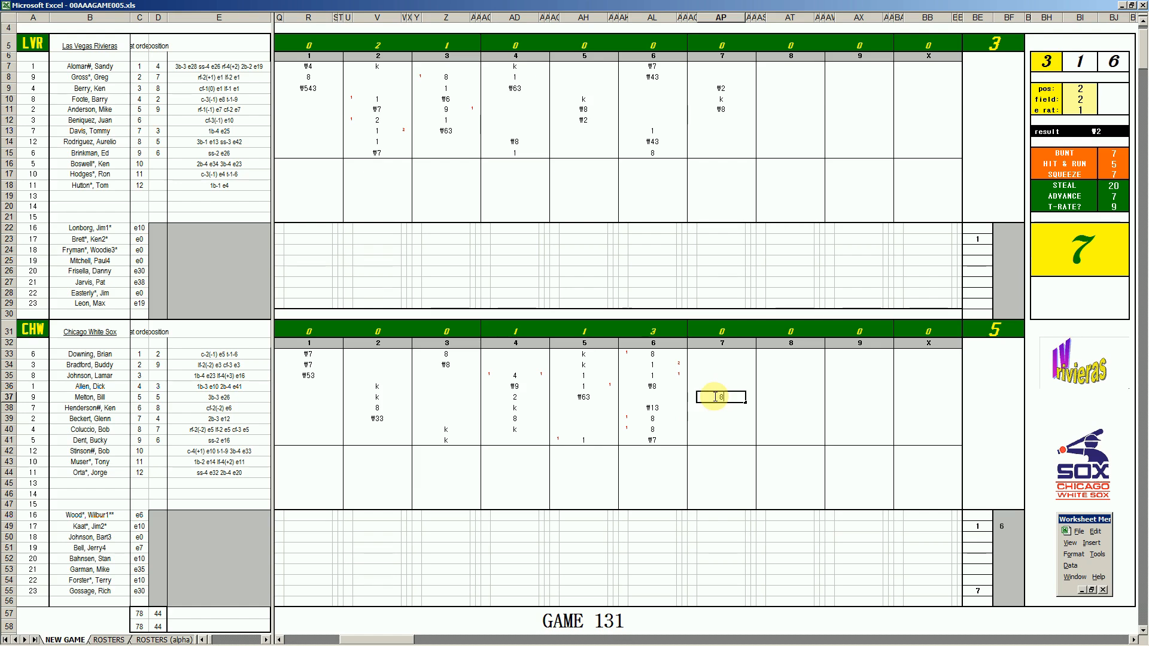
key("Return")
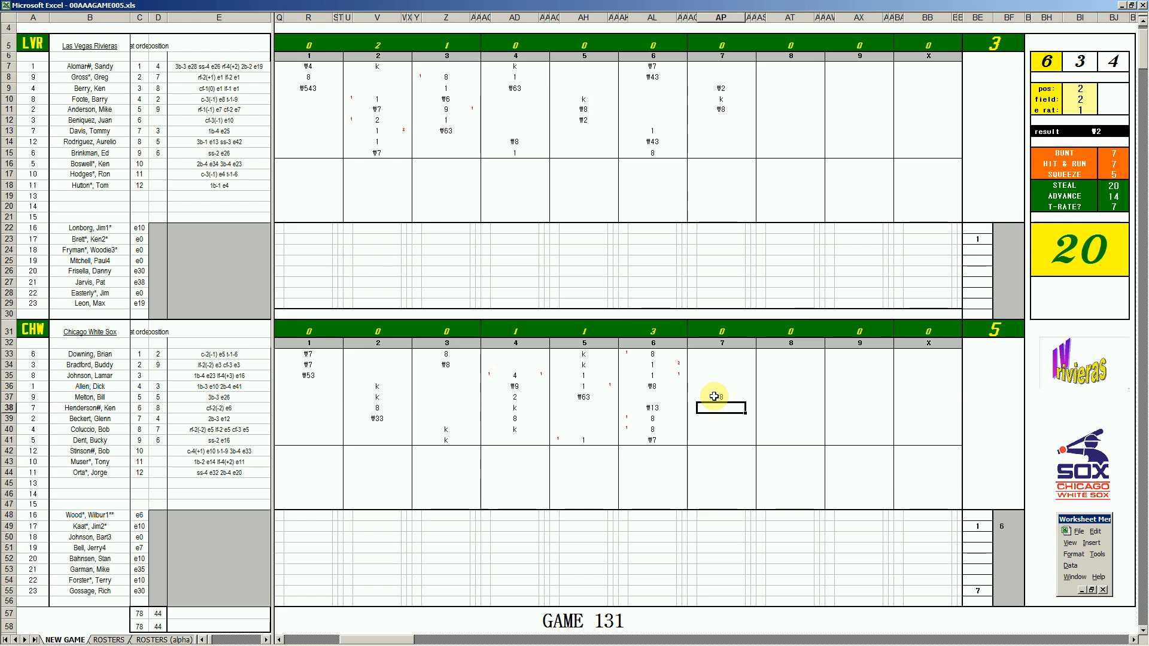
type("#7")
key("Return")
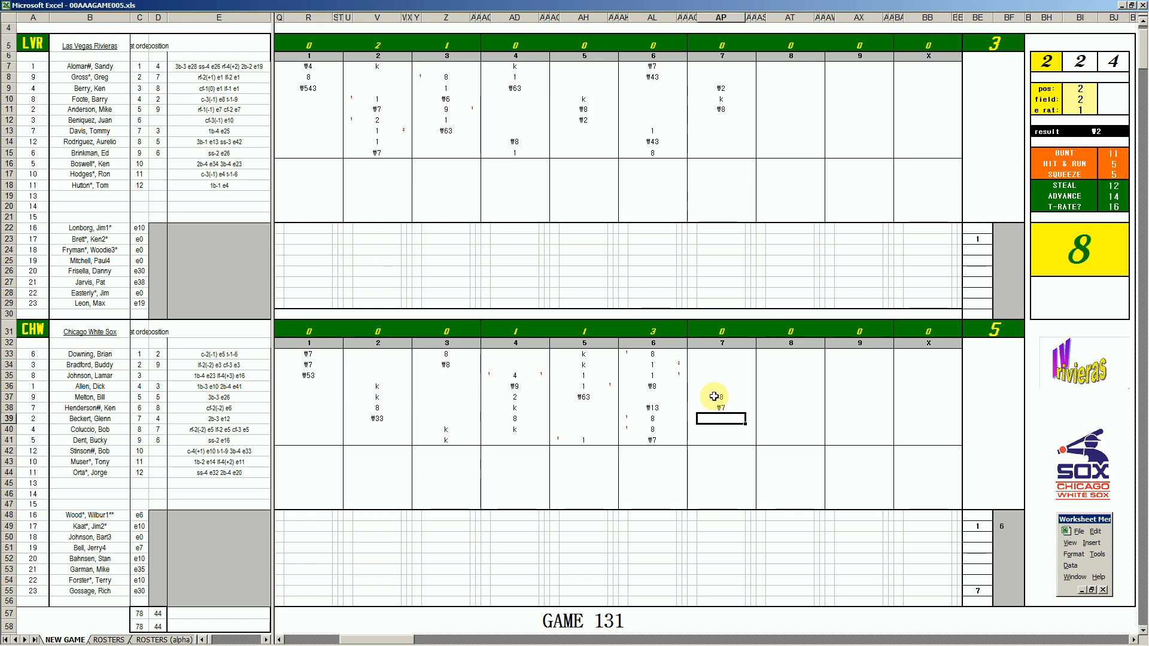
type("\\643")
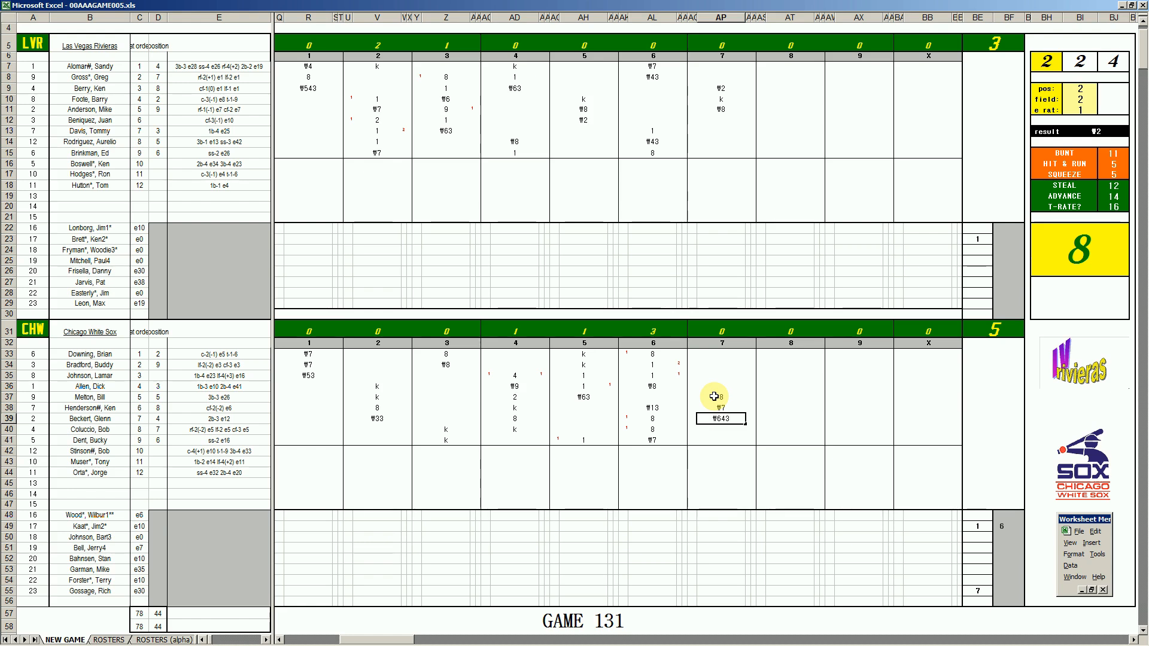
Score the first two Rivieras batters of the eighth inning as k in AT12 and 8 in AT13.
left_click(778, 121)
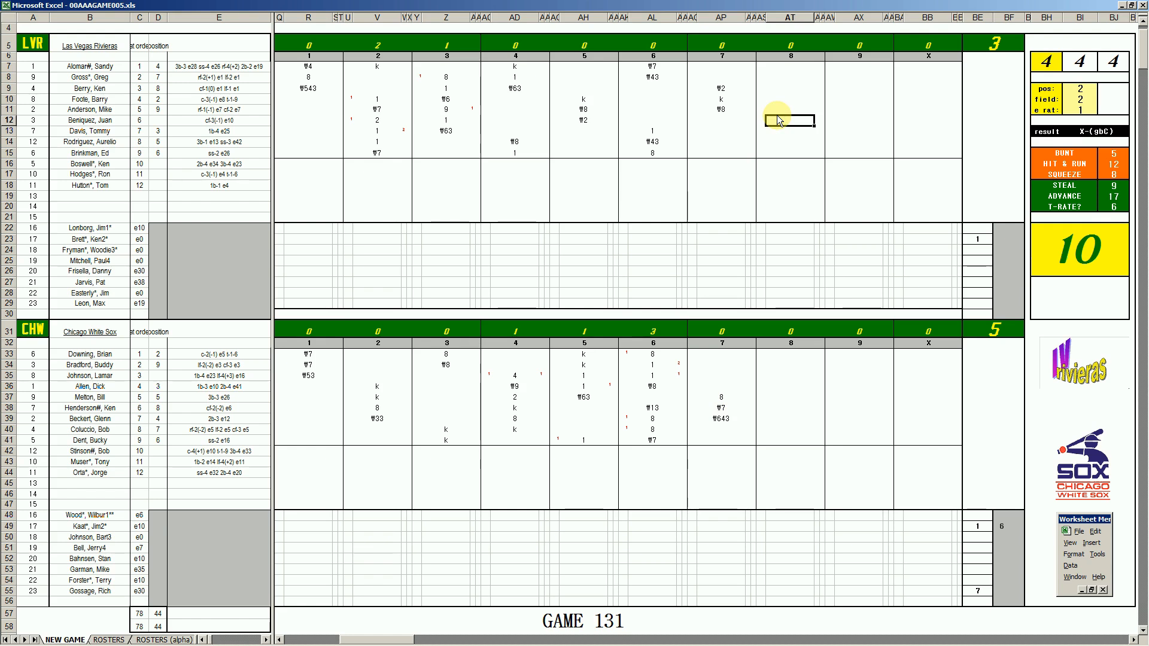
type("k")
key("Return")
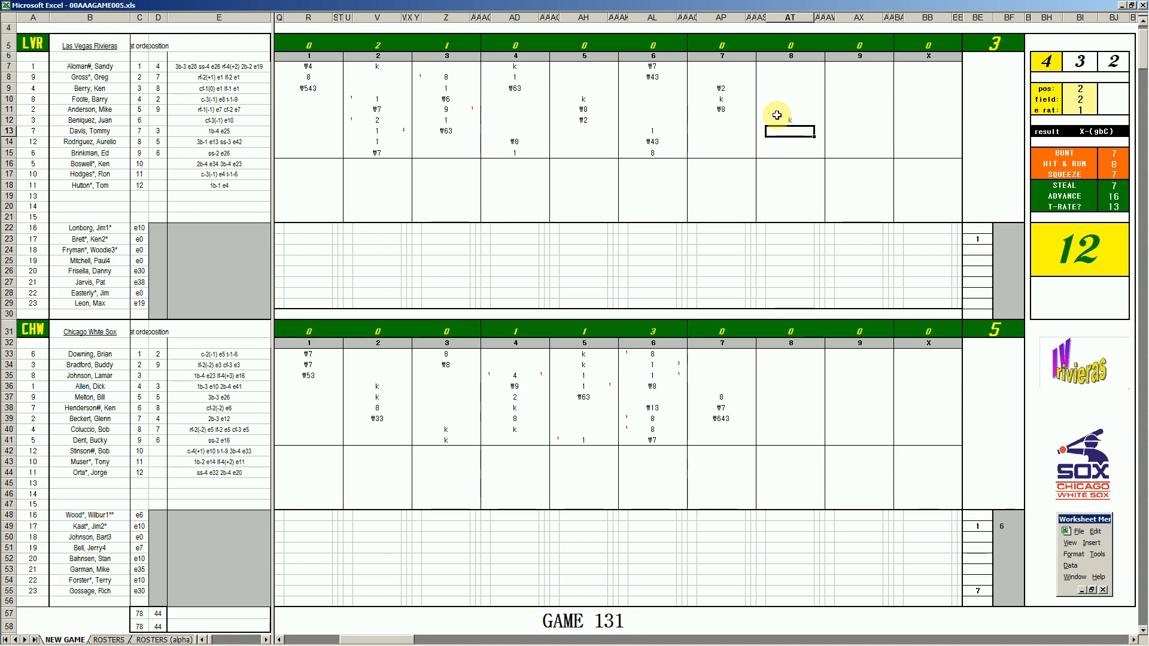
type("8")
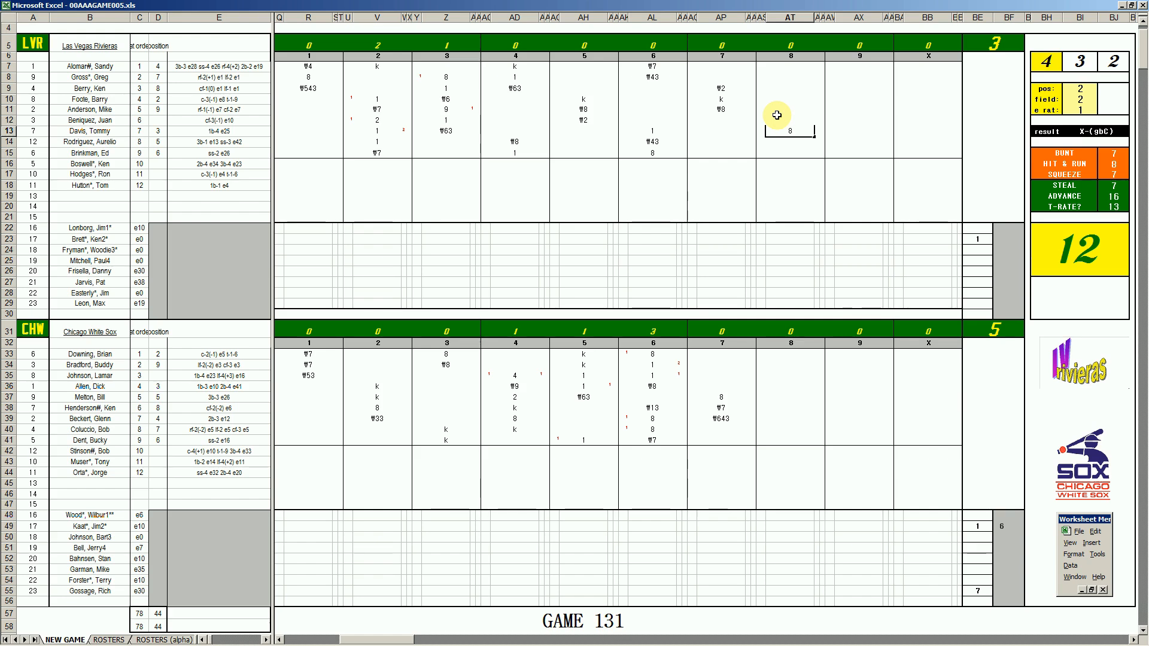
key("Return")
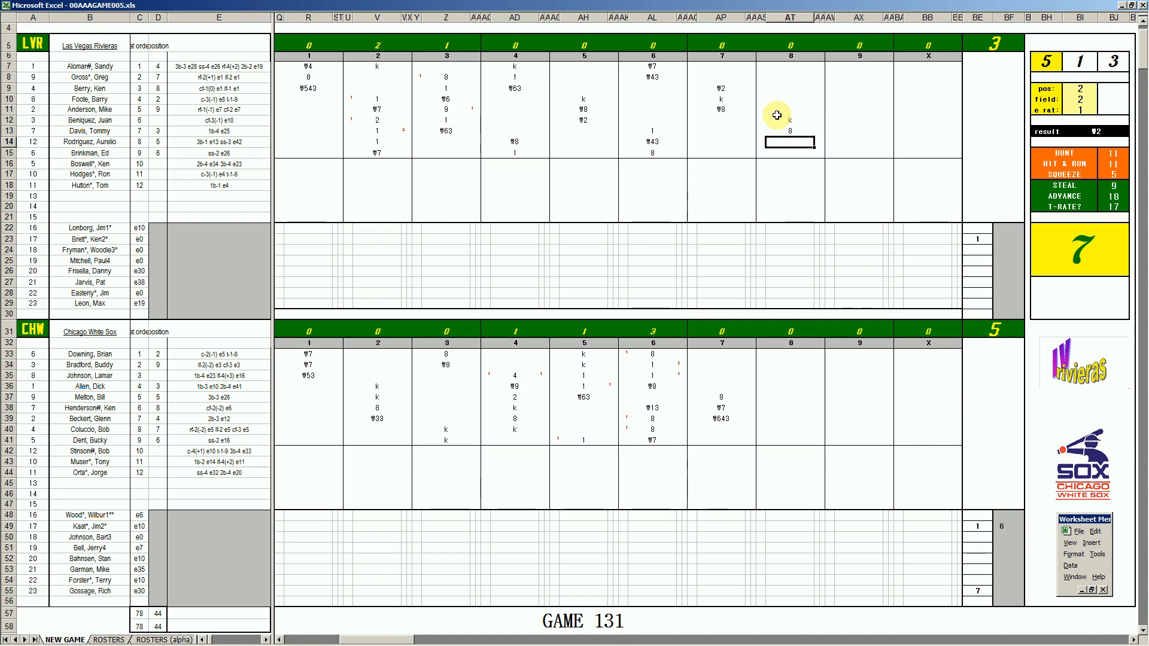
Set the fielding lookup to position 5, field 3 and error rating 26.
key("ctrl+f")
type("5")
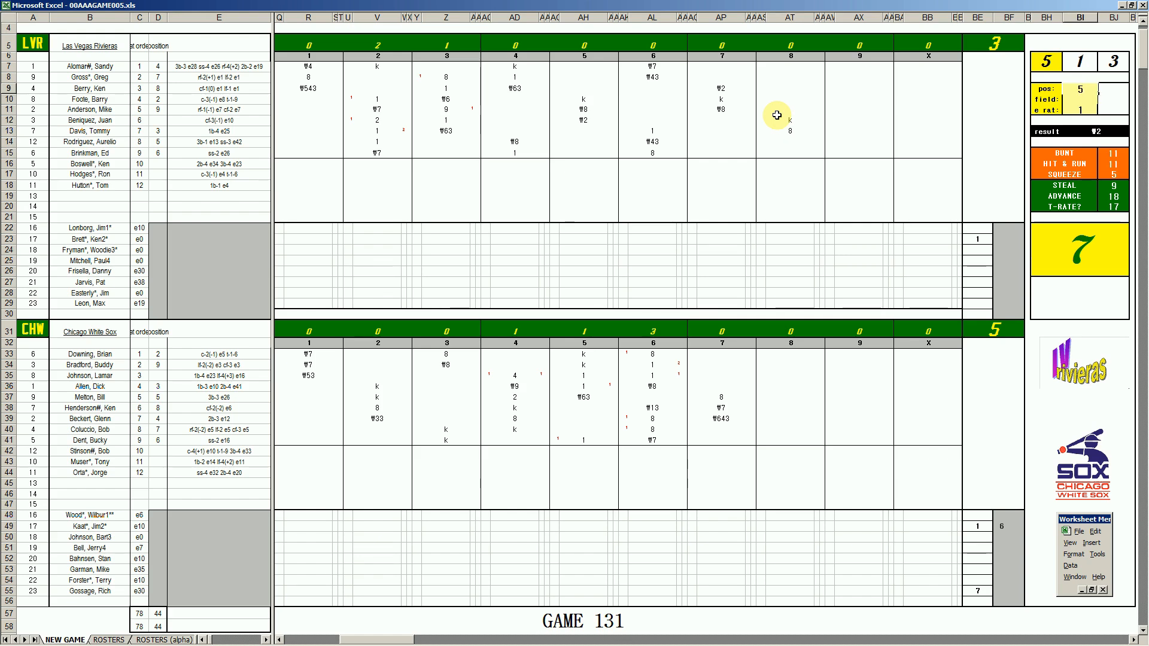
key("Return")
type("3")
key("Return")
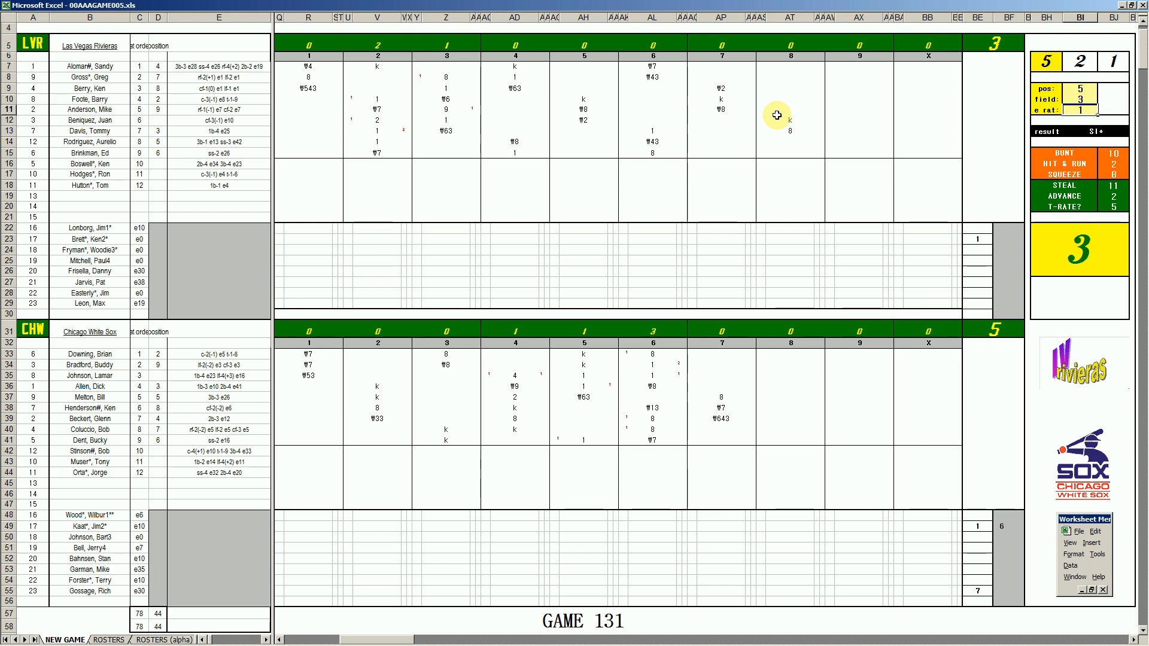
type("26")
key("Return")
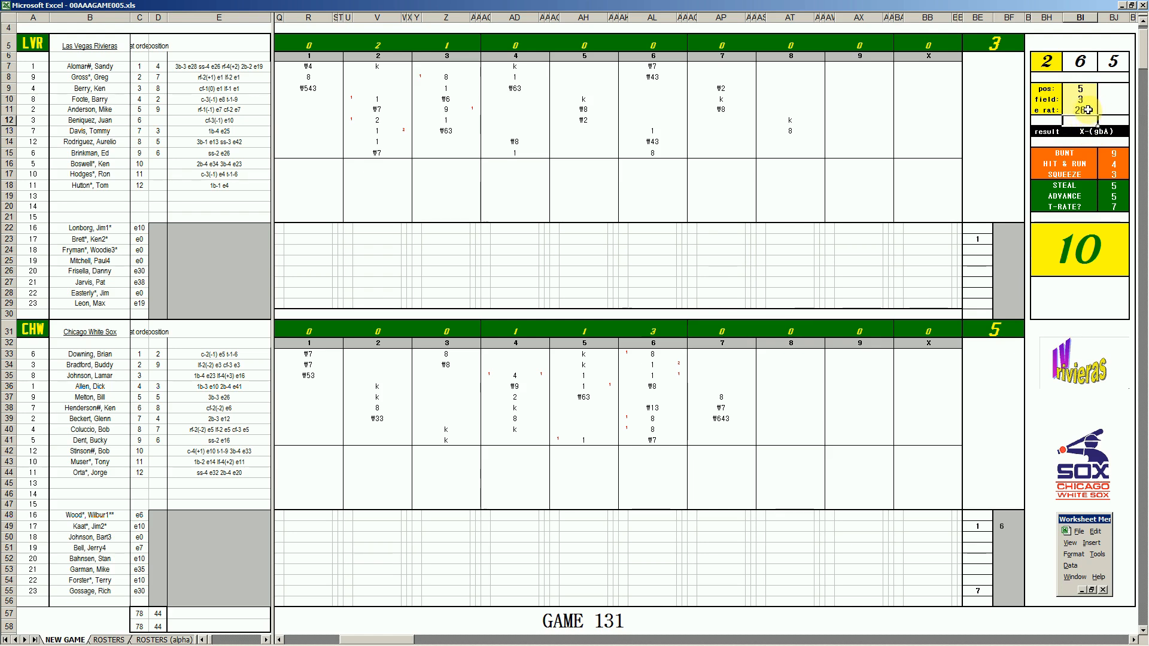
Check the error-rating table on the FIELDING II (E RATING) sheet and return to the NEW GAME sheet.
left_click(27, 639)
left_click(27, 640)
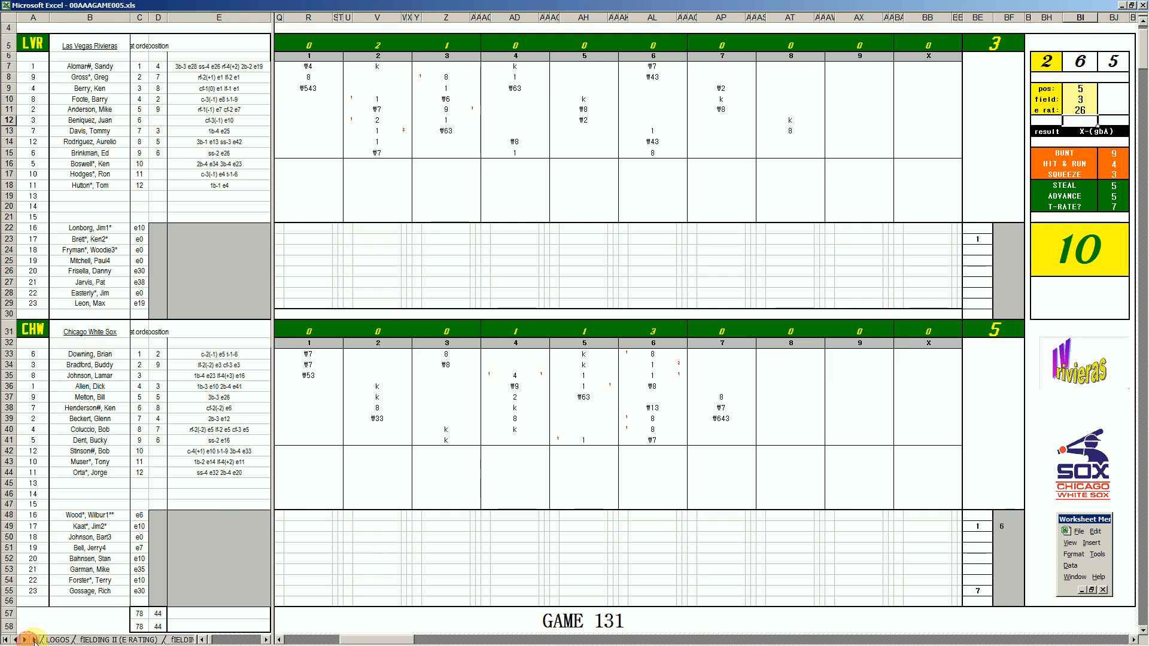
left_click(119, 640)
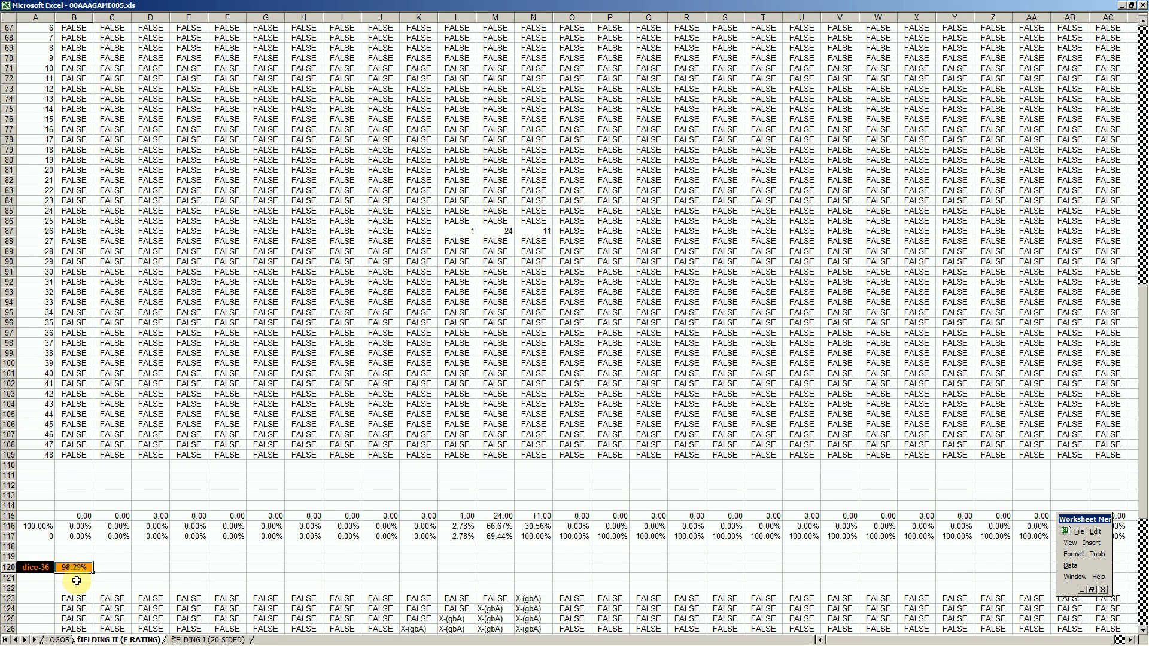
left_click(16, 640)
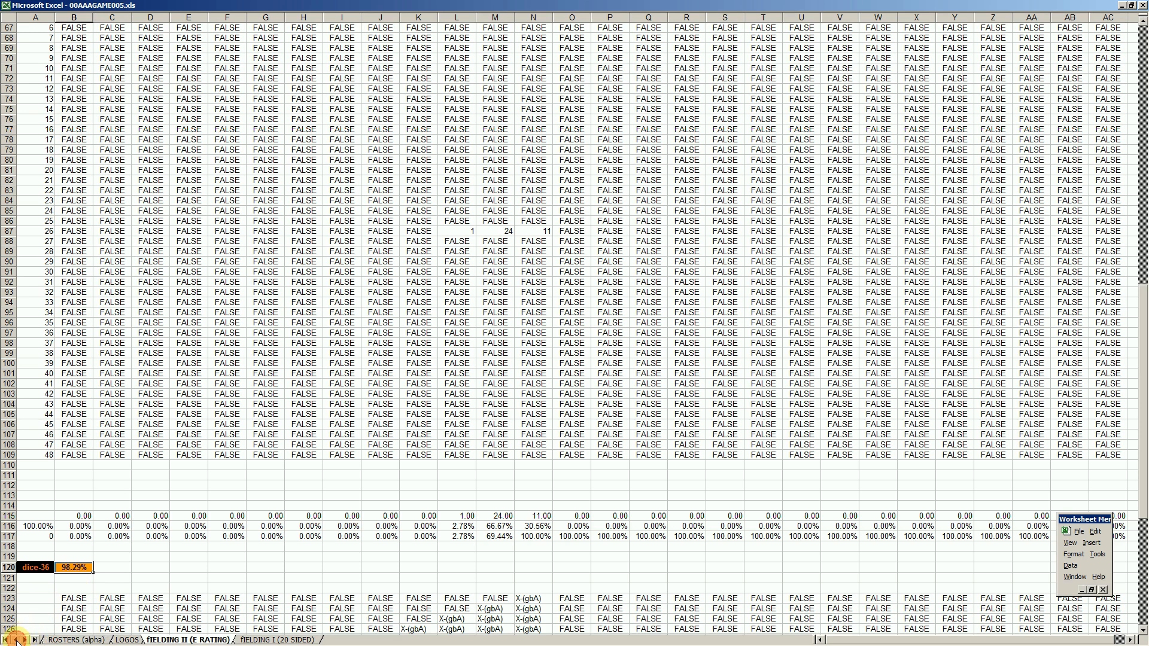
left_click(16, 641)
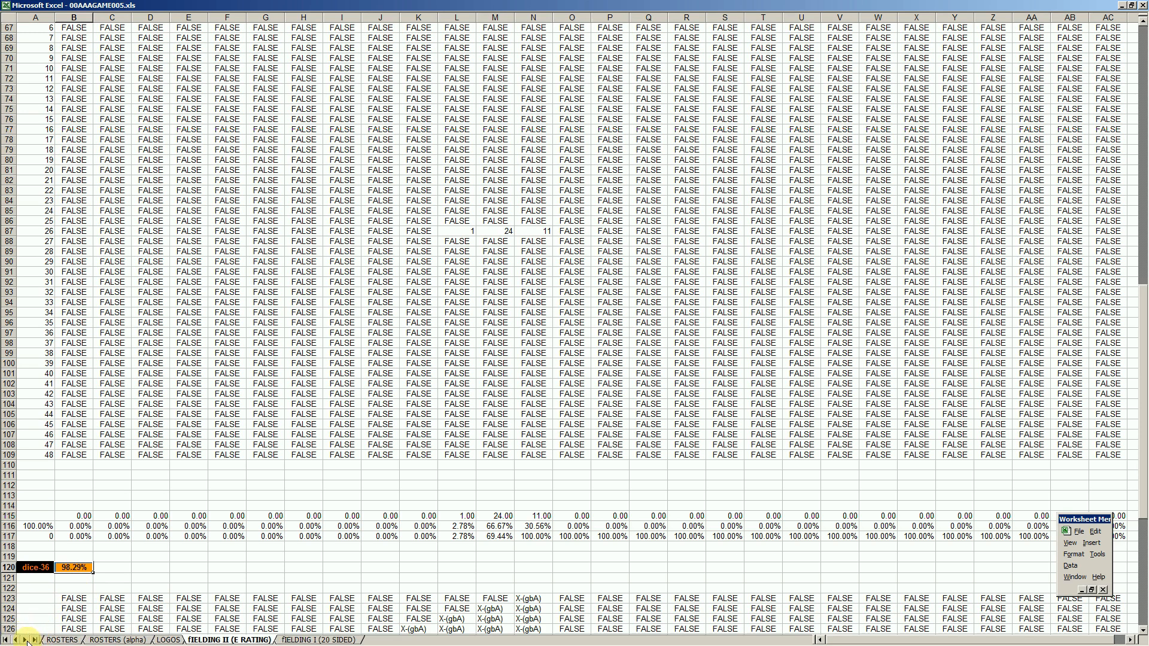
left_click(17, 641)
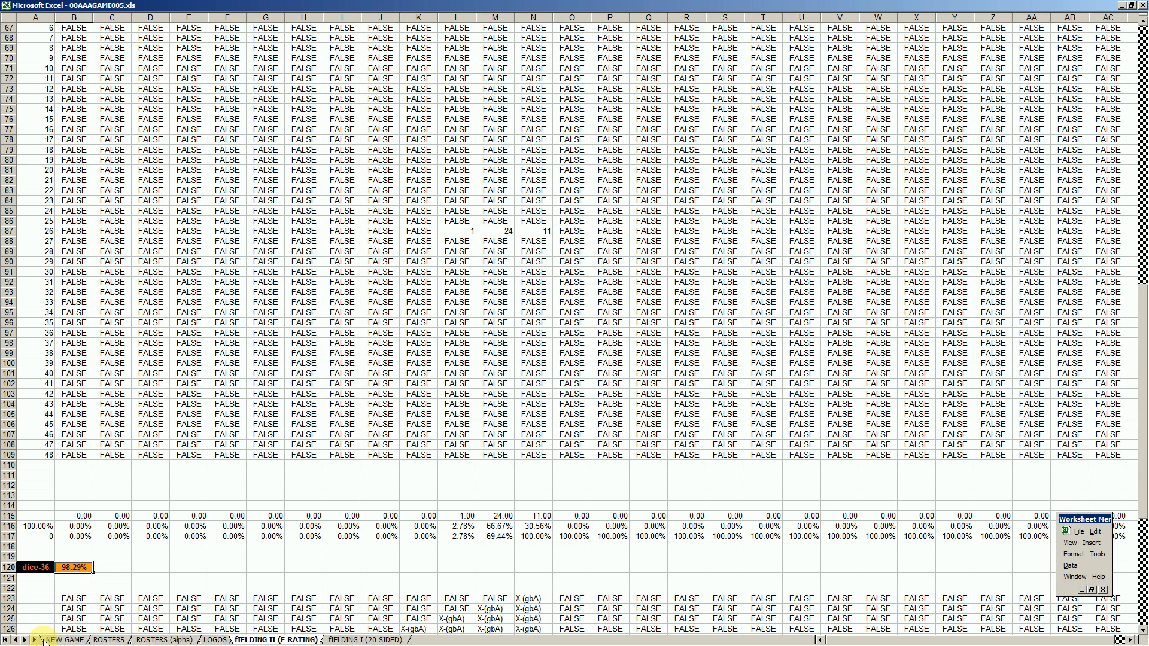
left_click(48, 640)
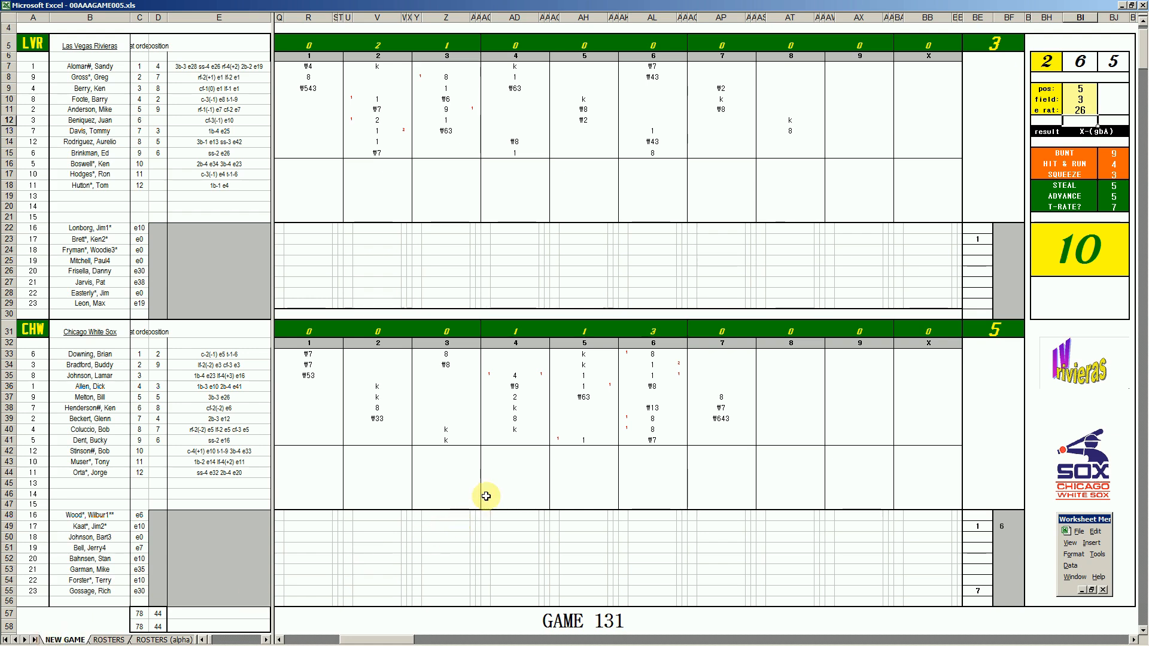
left_click(793, 142)
type("#643")
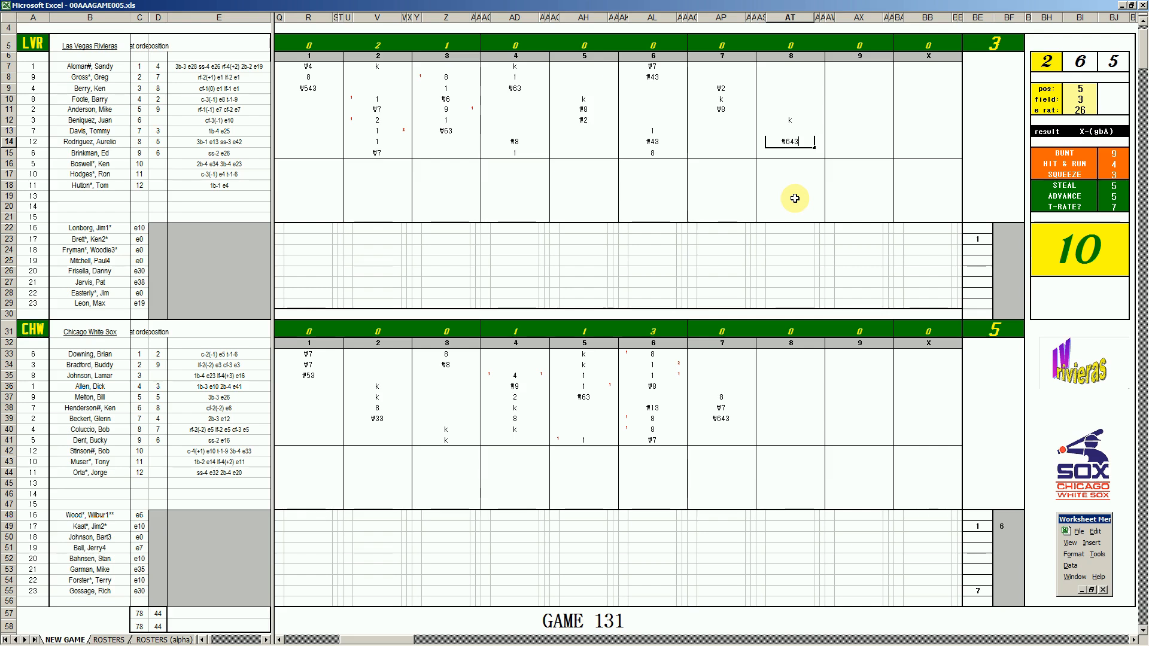
key("Delete")
Score the Rivieras substitute batter in AT16 as out 543.
key("Down")
key("Down")
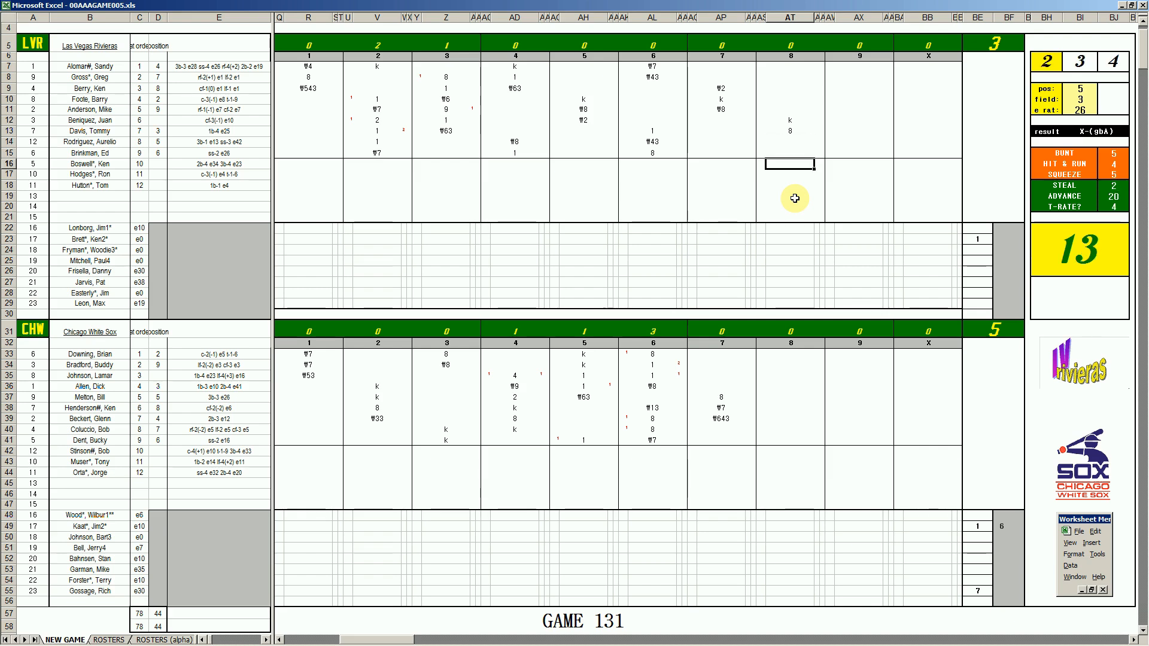
type("#543")
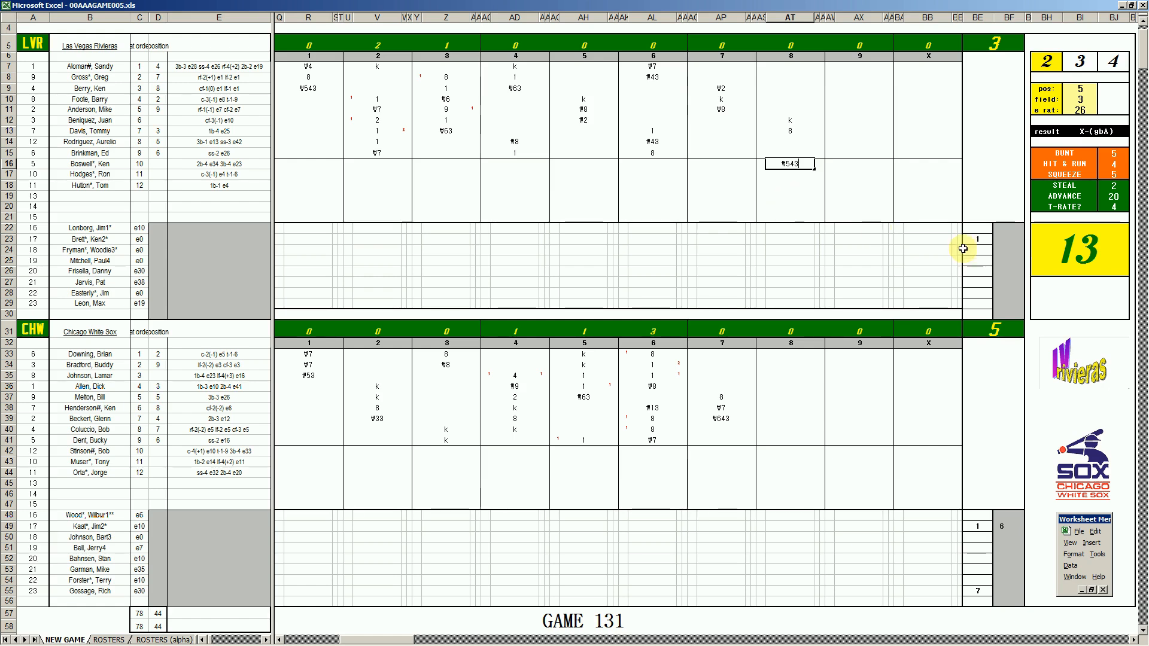
Enter 7 in BF23 and 8 in BE26 for the Rivieras pitchers.
left_click(1009, 239)
key("Return")
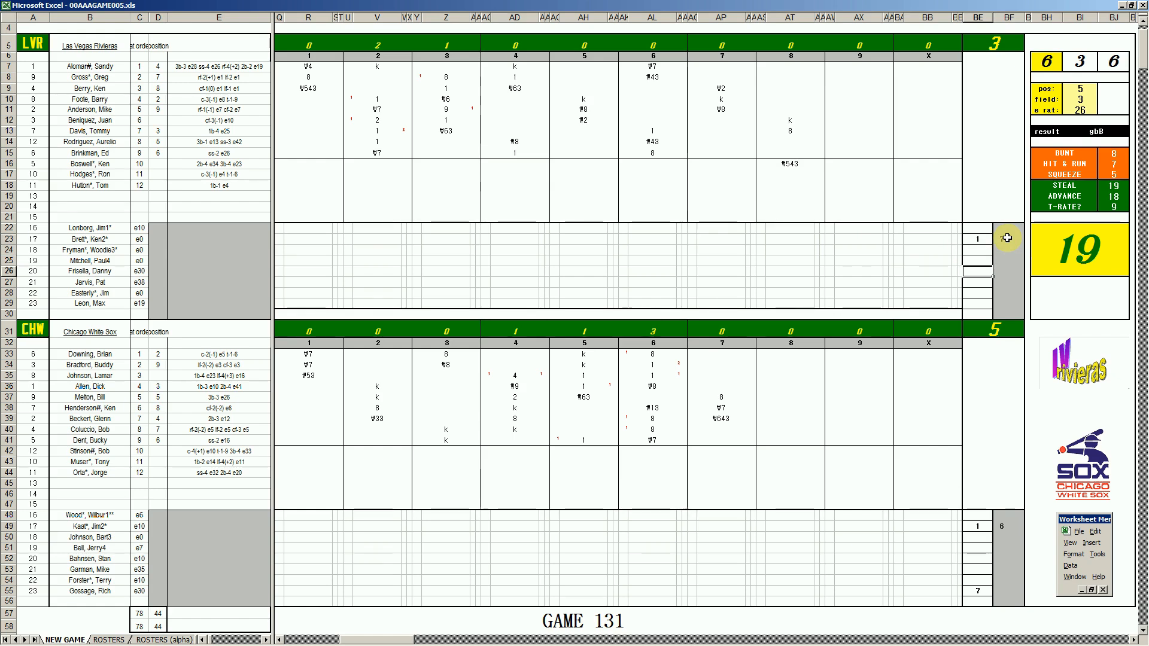
type("8")
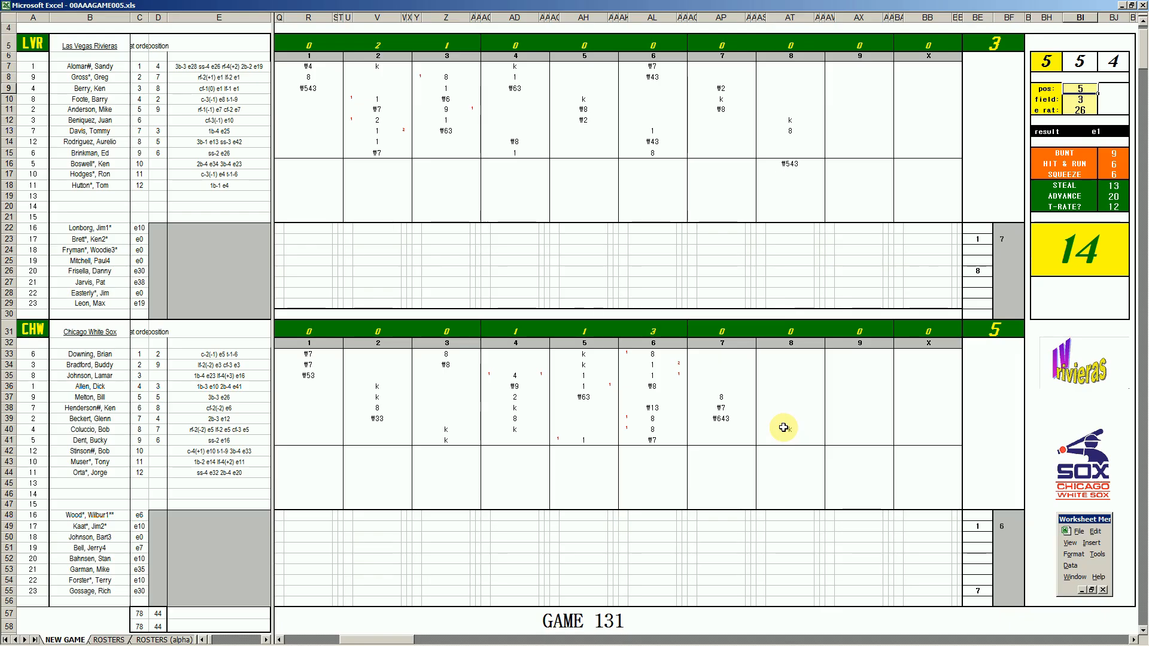
Set the fielding lookup to position 4, field 2 and error rating 19.
type("4")
key("Return")
type("2")
key("Return")
type("19")
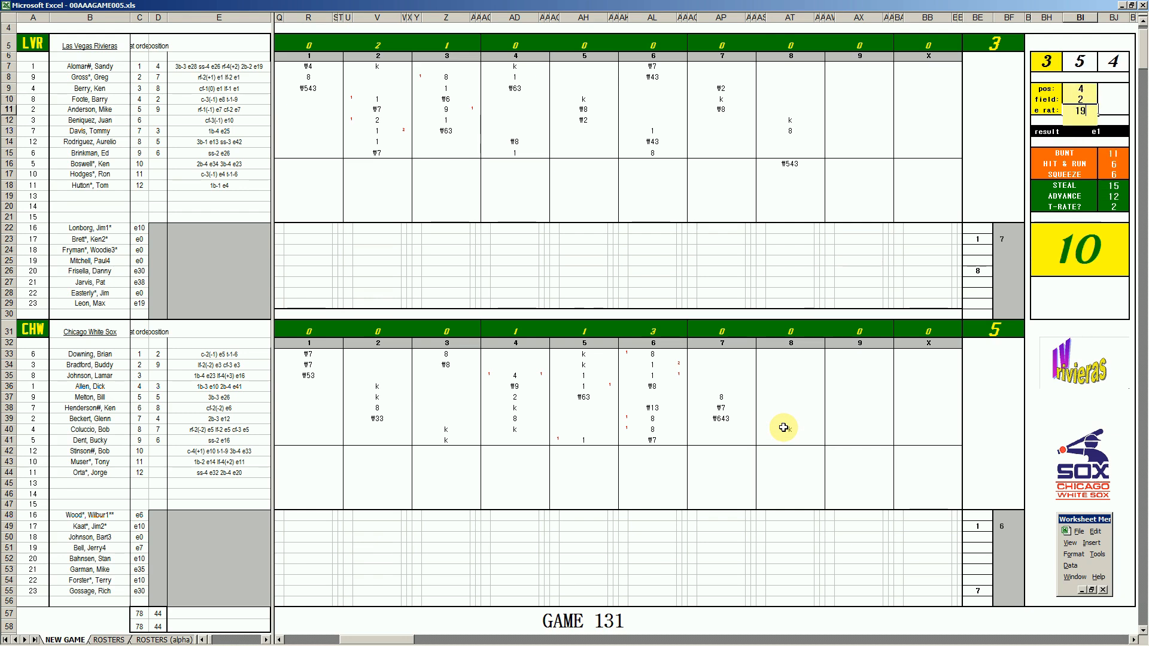
key("Return")
Score the White Sox batter in AT41 as an out and return to the leadoff batter's cell AT33.
left_click(794, 441)
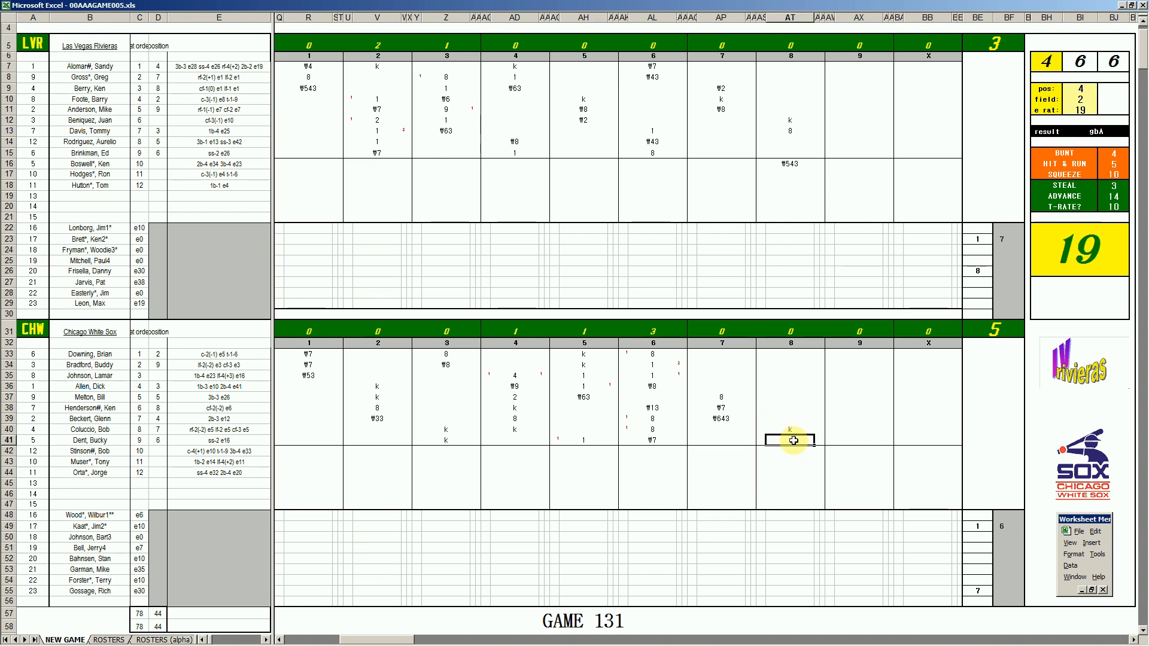
type("#7")
key("Return")
key("Up")
key("Up")
key("Up")
key("Up")
key("Up")
key("Up")
key("Up")
key("Up")
key("Up")
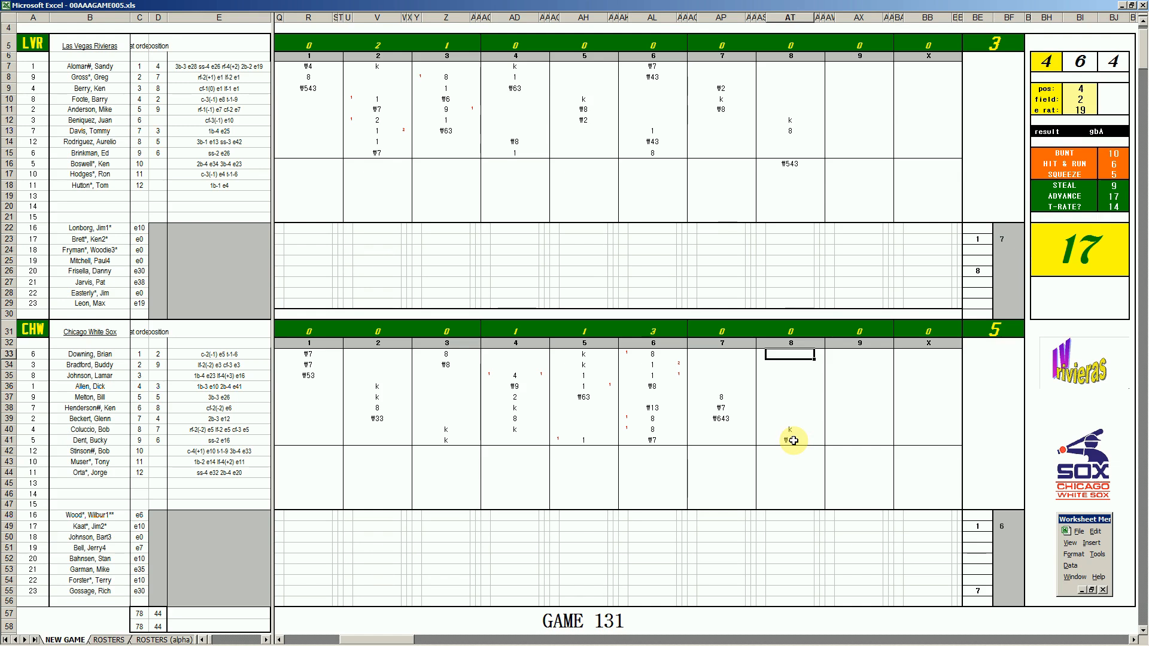
Set the fielding lookup to position 5 and field 4.
key("ctrl+p")
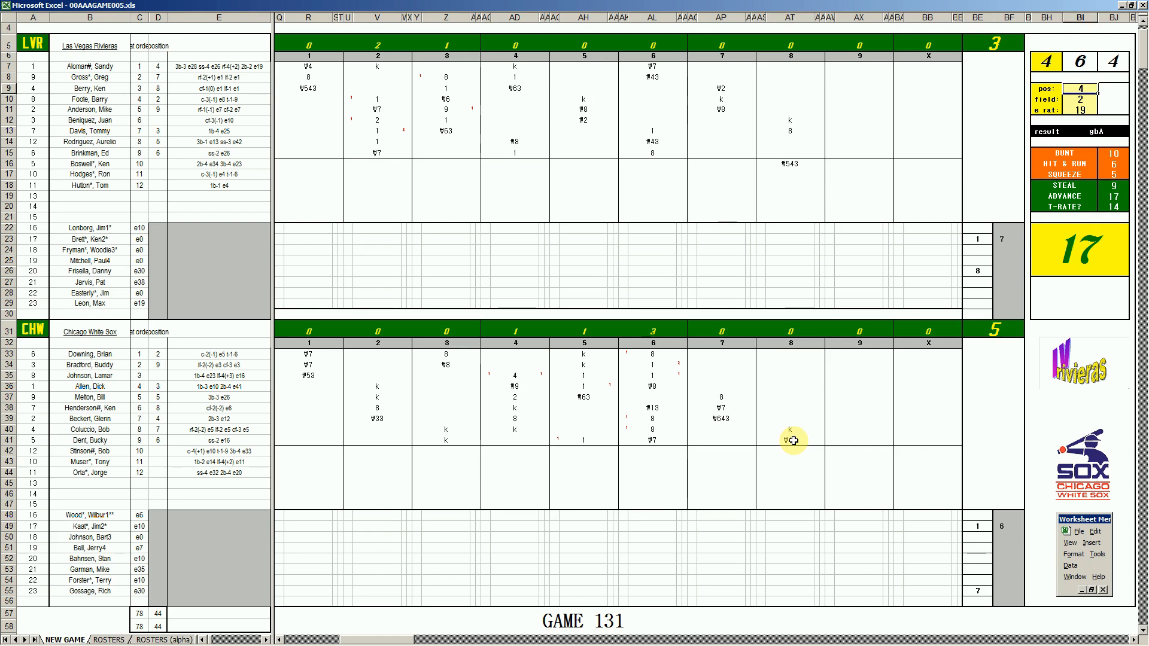
type("5")
key("Return")
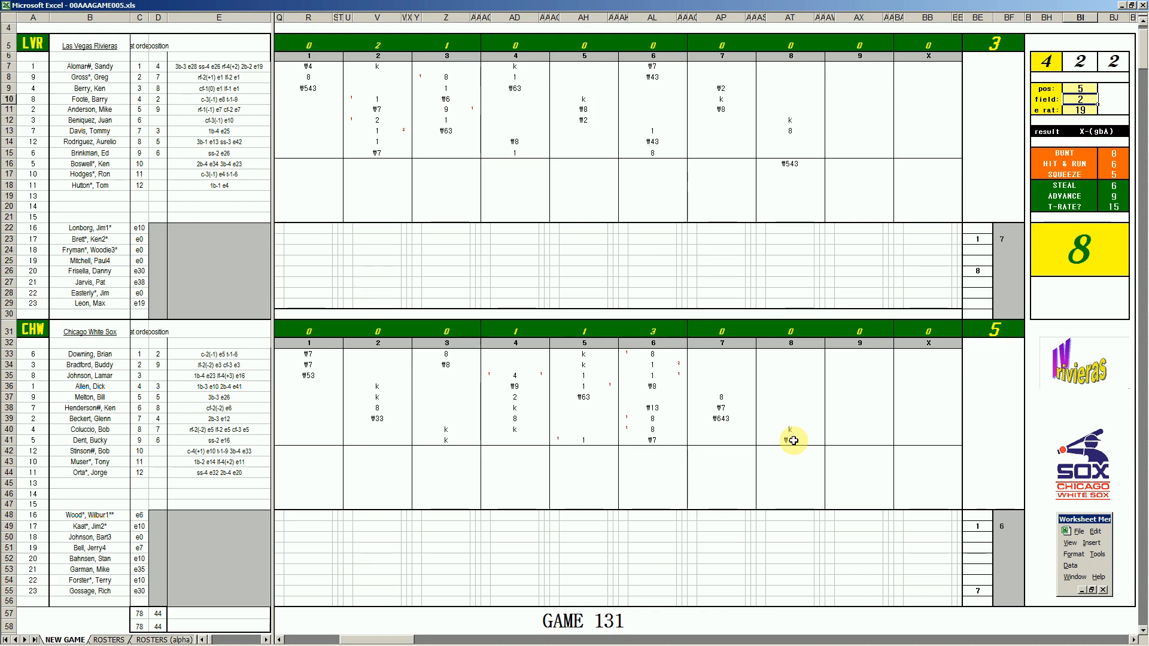
type("4")
key("Return")
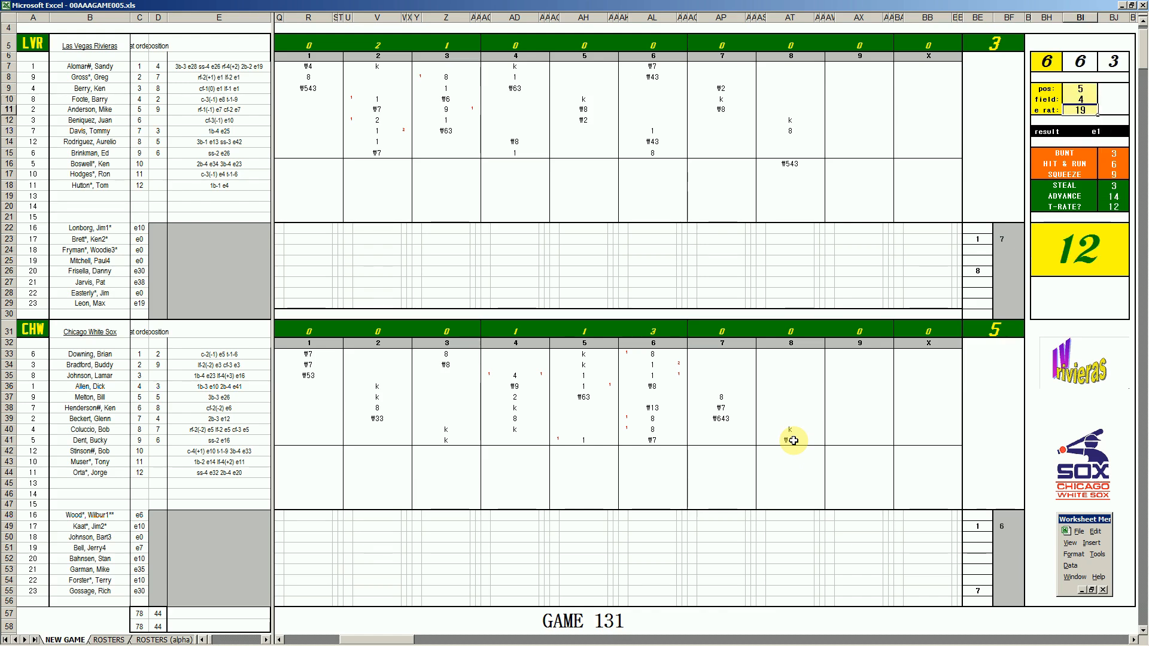
Score the White Sox leadoff batter in AT33 as e5 and the following batter in AT34 as 8.
left_click(800, 453)
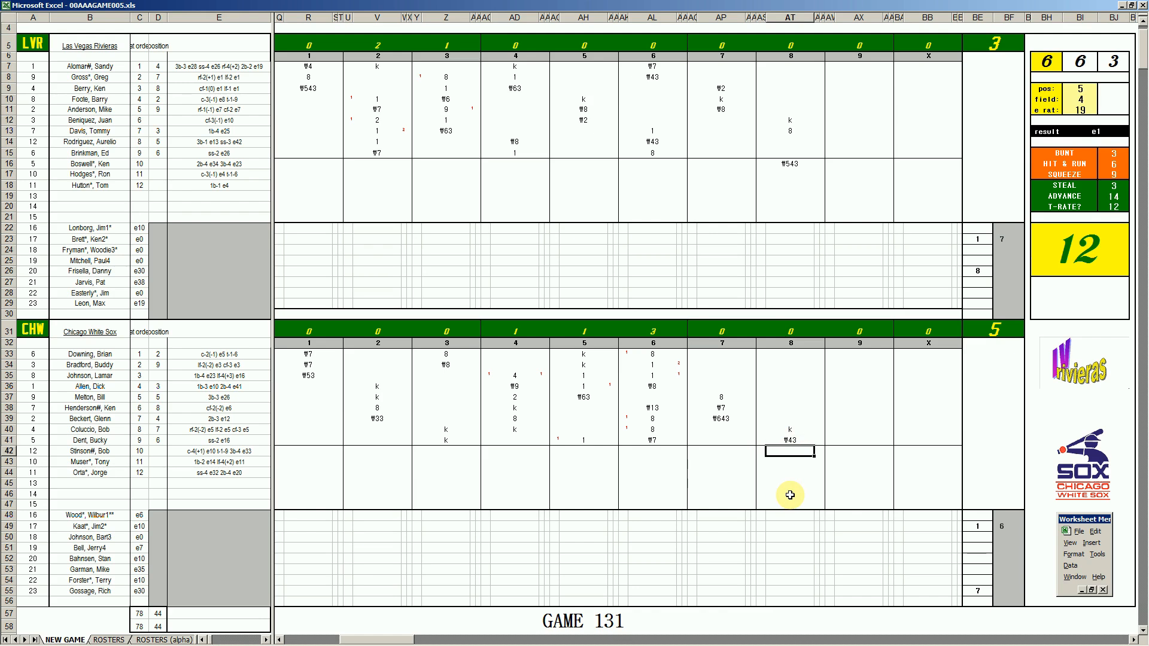
key("Up")
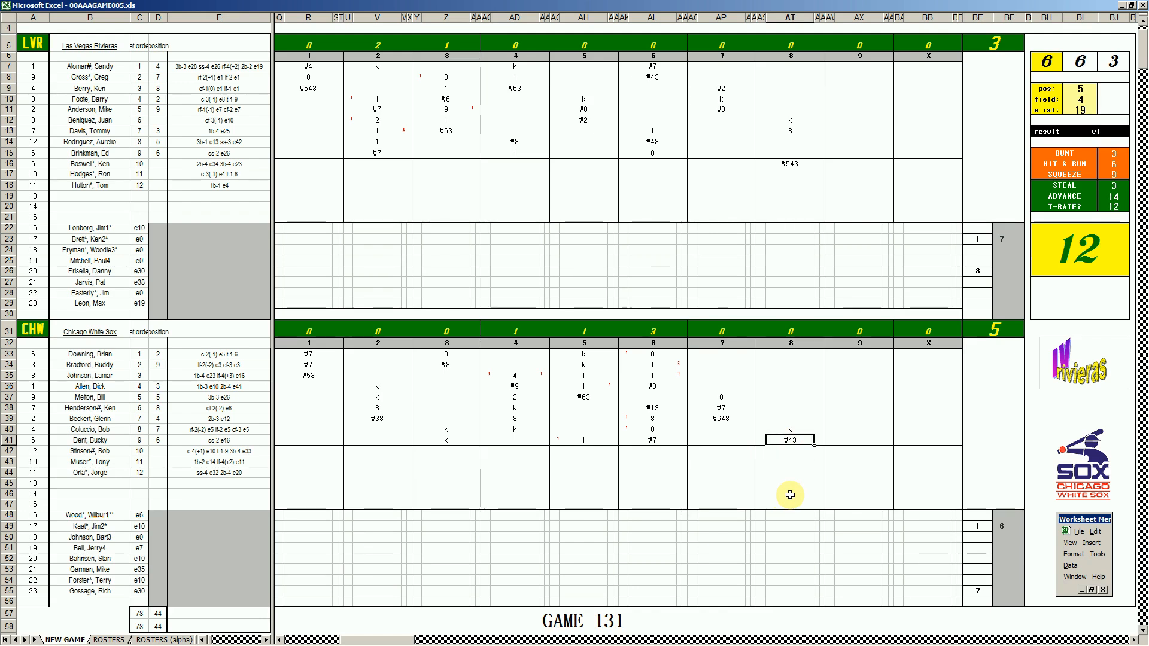
key("Up")
key("Up")
key("Up")
key("Up")
key("Up")
key("Up")
key("Up")
key("Up")
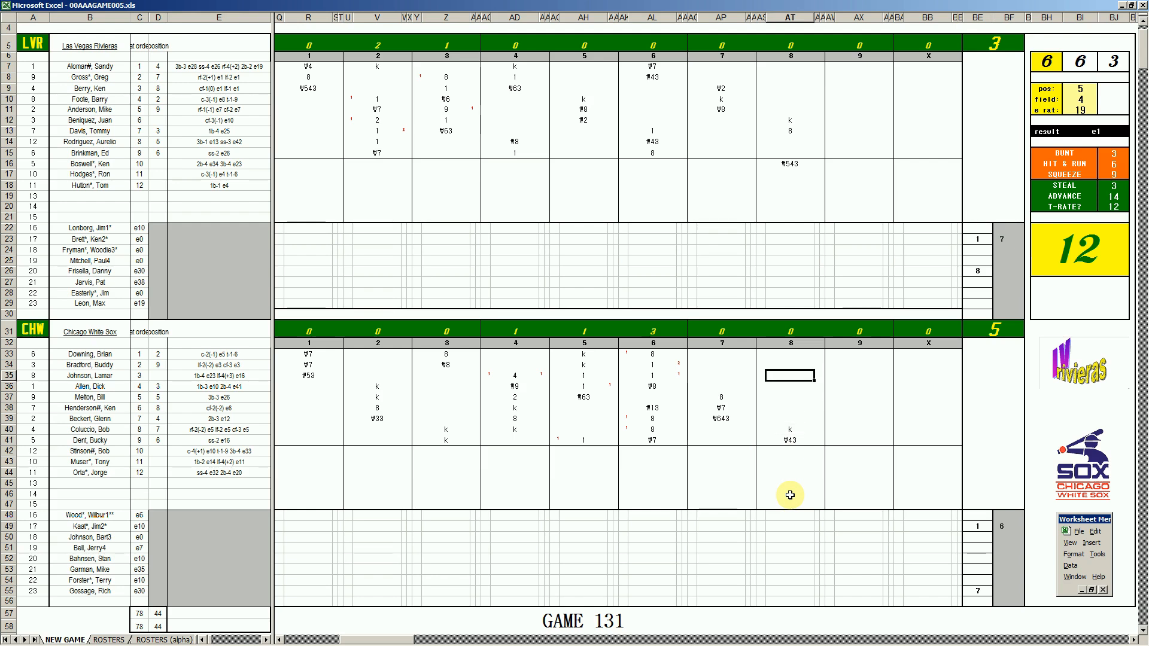
type("e5")
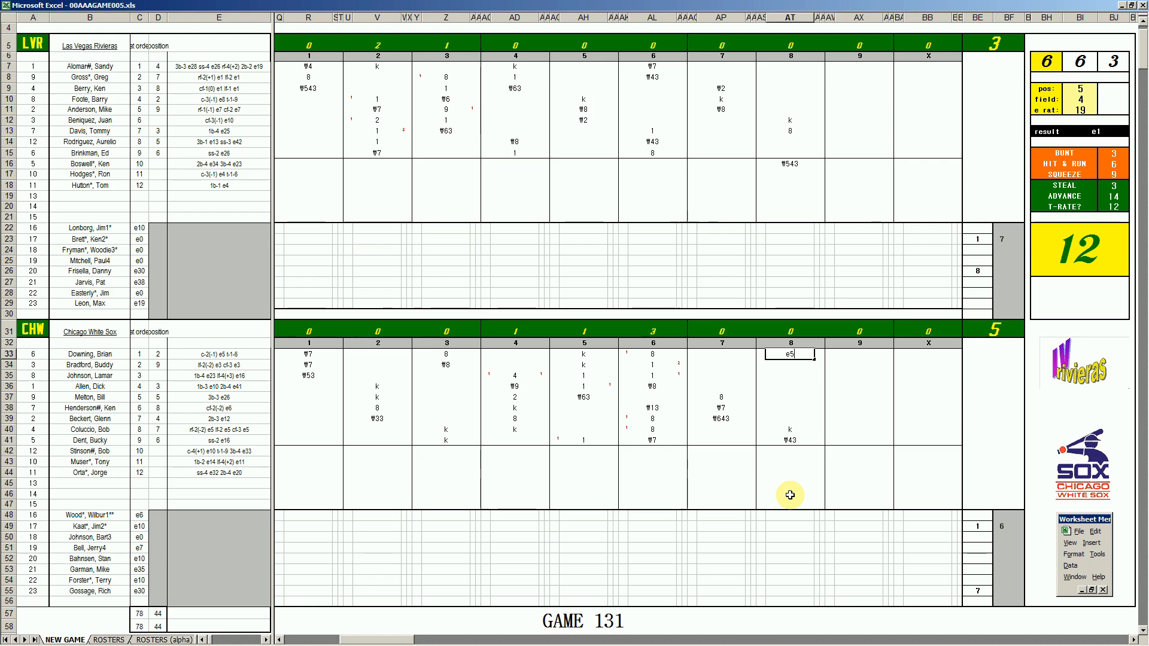
key("Return")
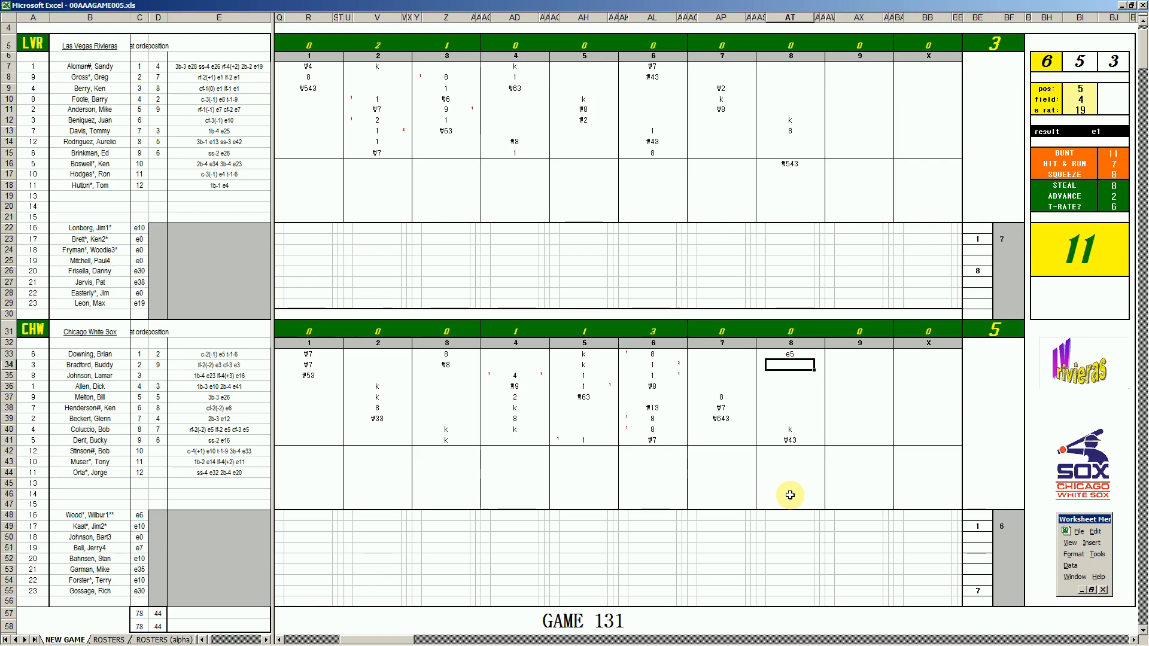
type("8")
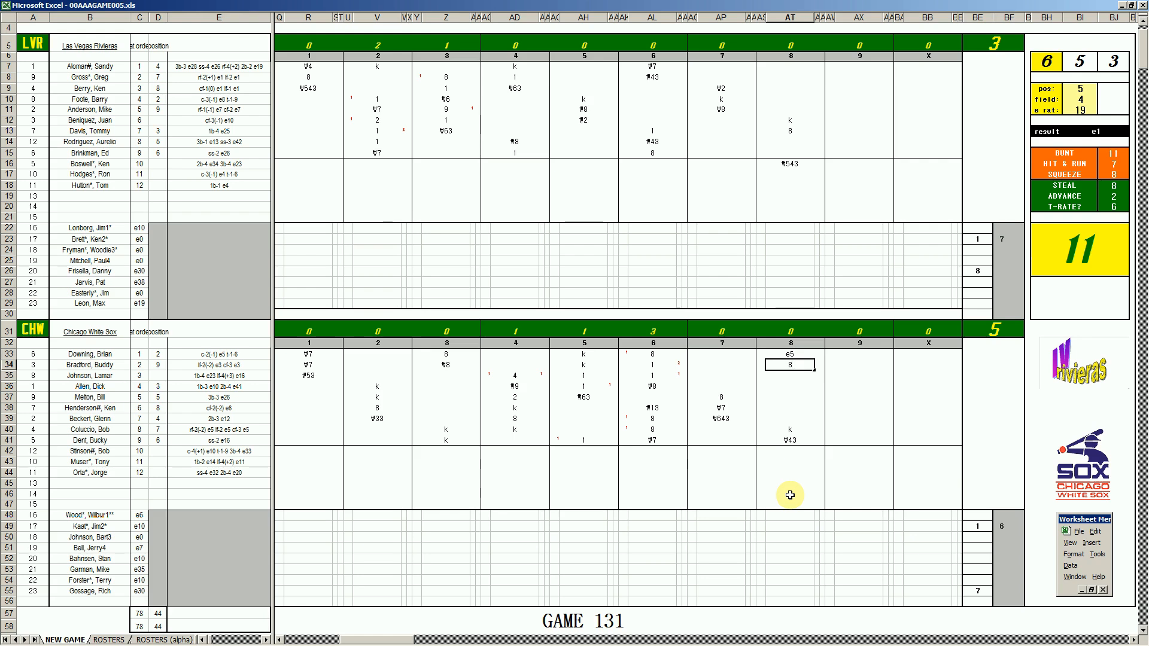
key("Return")
Score the White Sox substitute batter in AT43 as out 7.
key("Down")
key("Down")
key("Down")
key("Down")
key("Down")
key("Down")
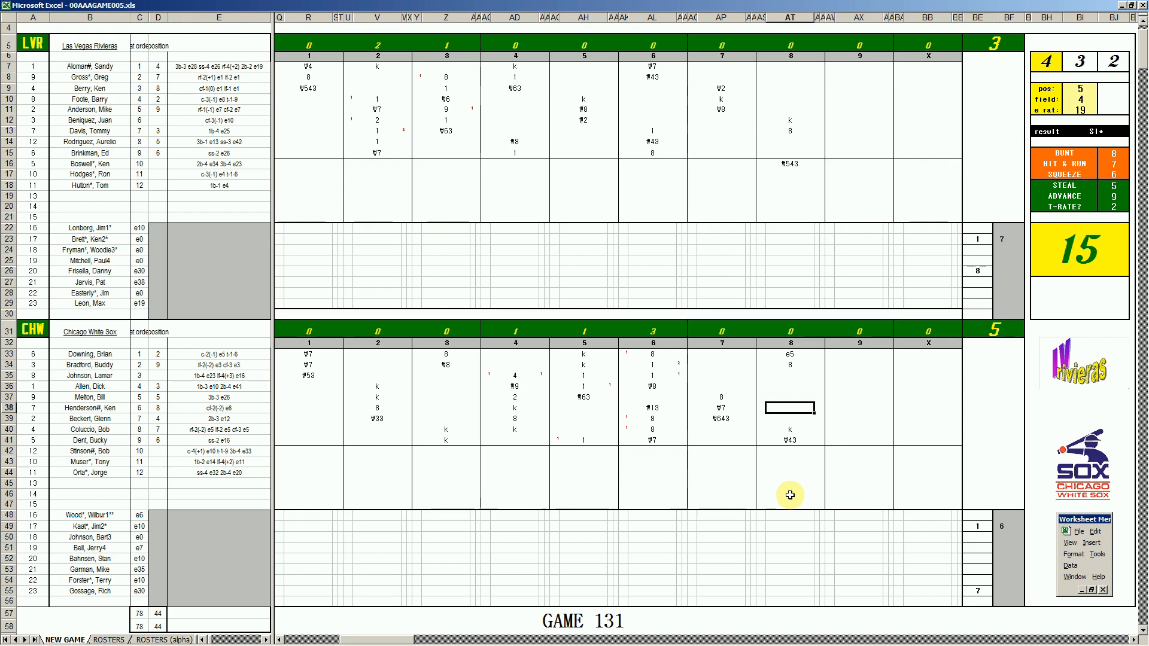
key("Down")
key("Down")
key("Down")
key("Up")
key("Up")
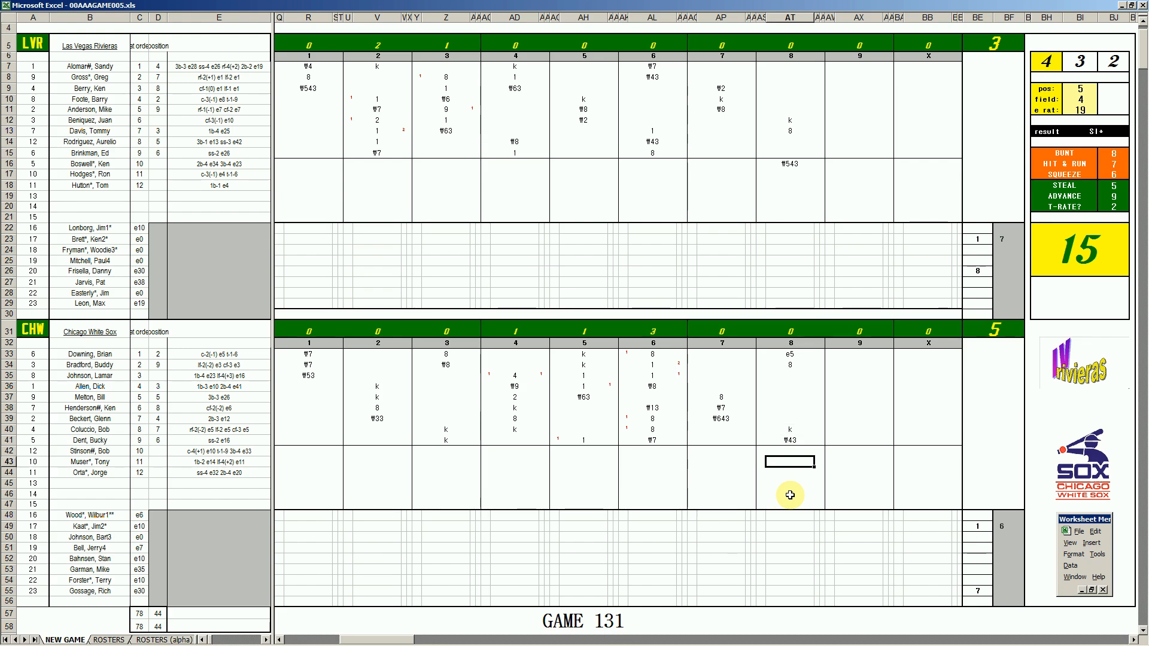
key("Down")
type("#7")
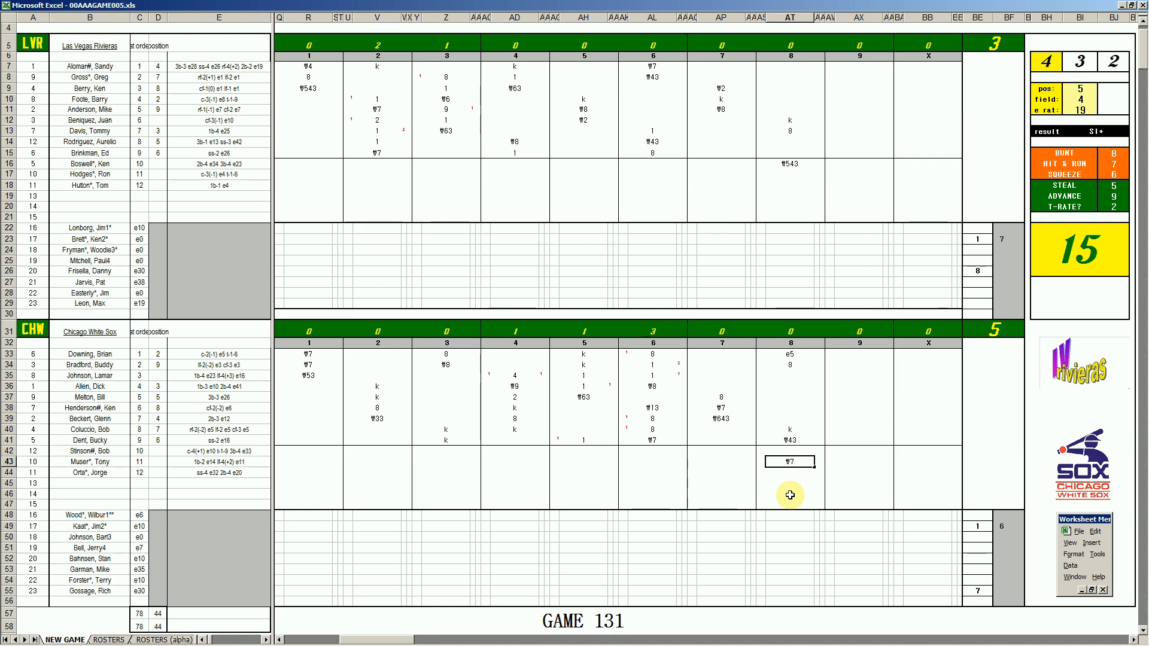
In the ninth inning, score the Rivieras substitute batter in AX17 as 1 and the leadoff batter in AX7 as out 6.
left_click(849, 176)
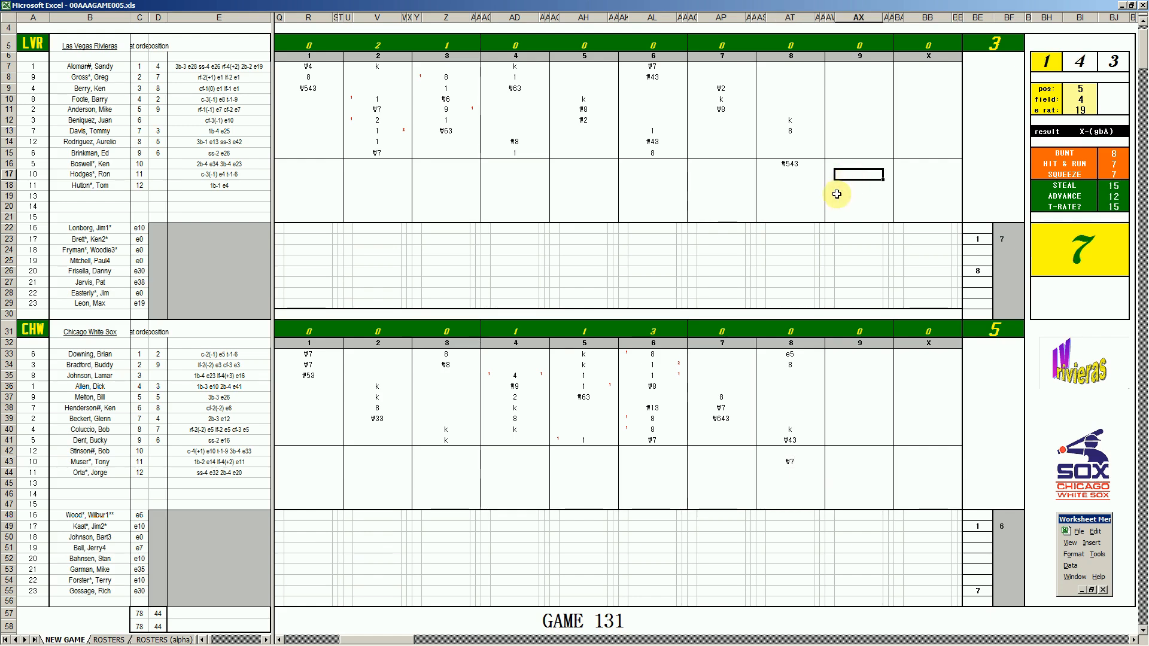
type("1")
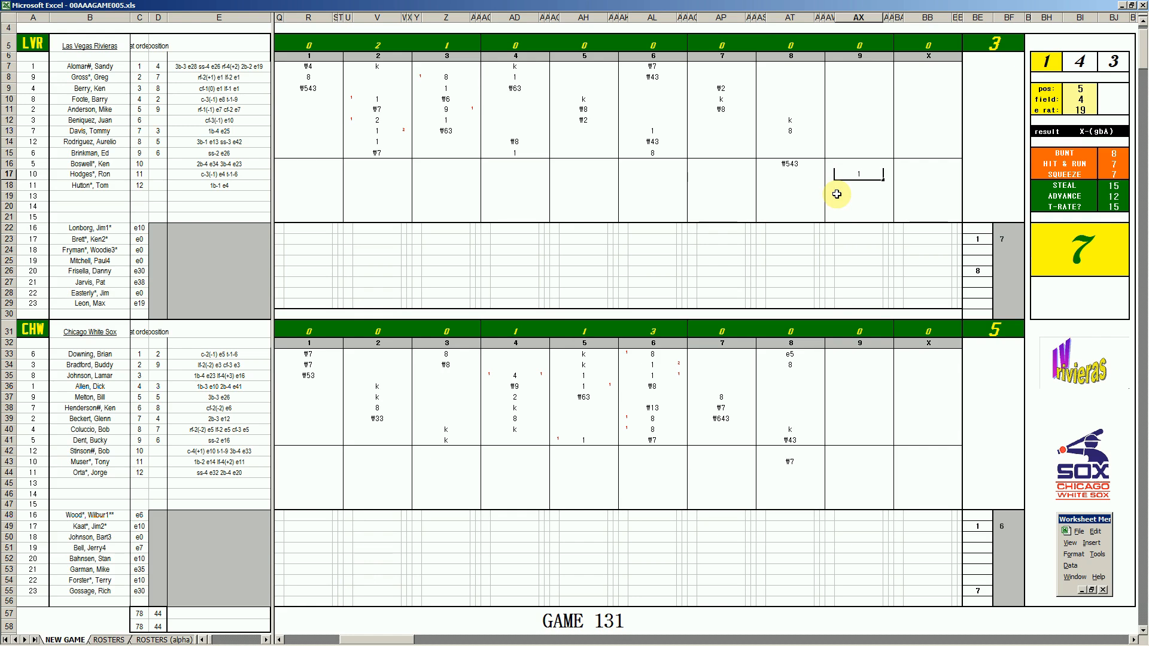
left_click(861, 65)
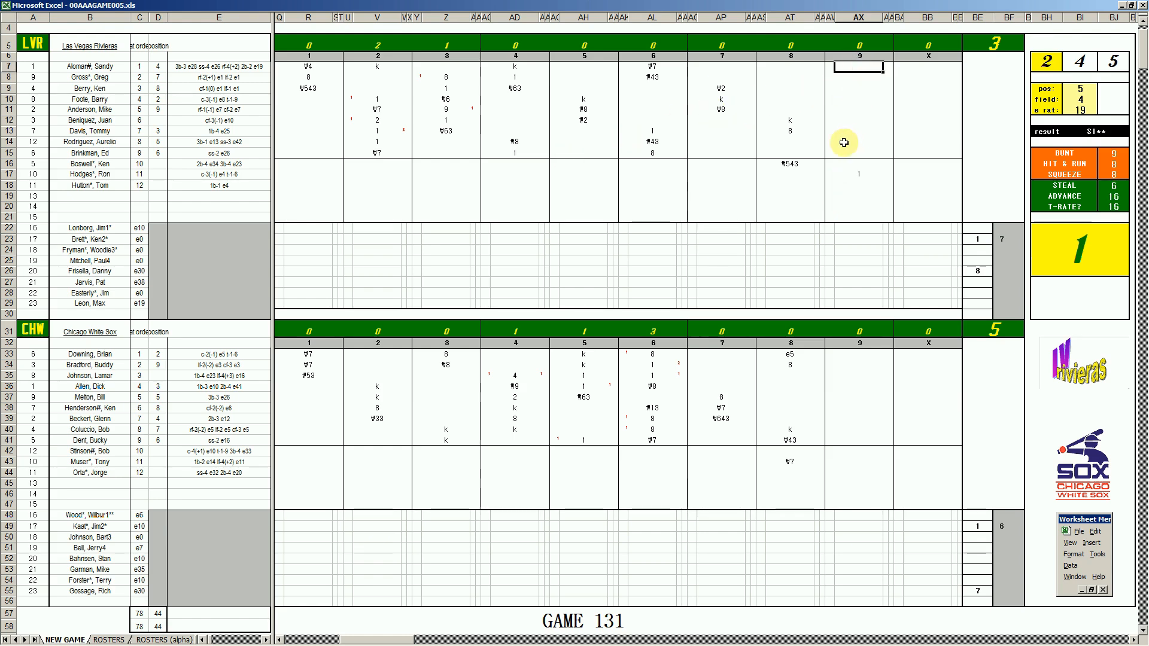
type("#6")
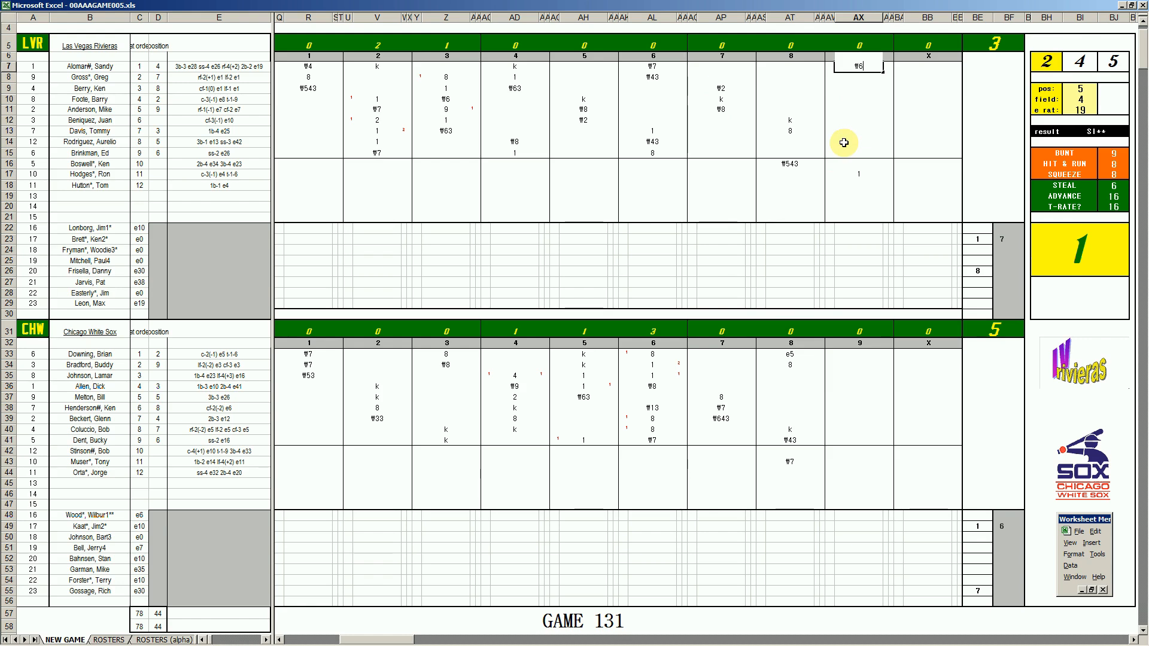
key("Return")
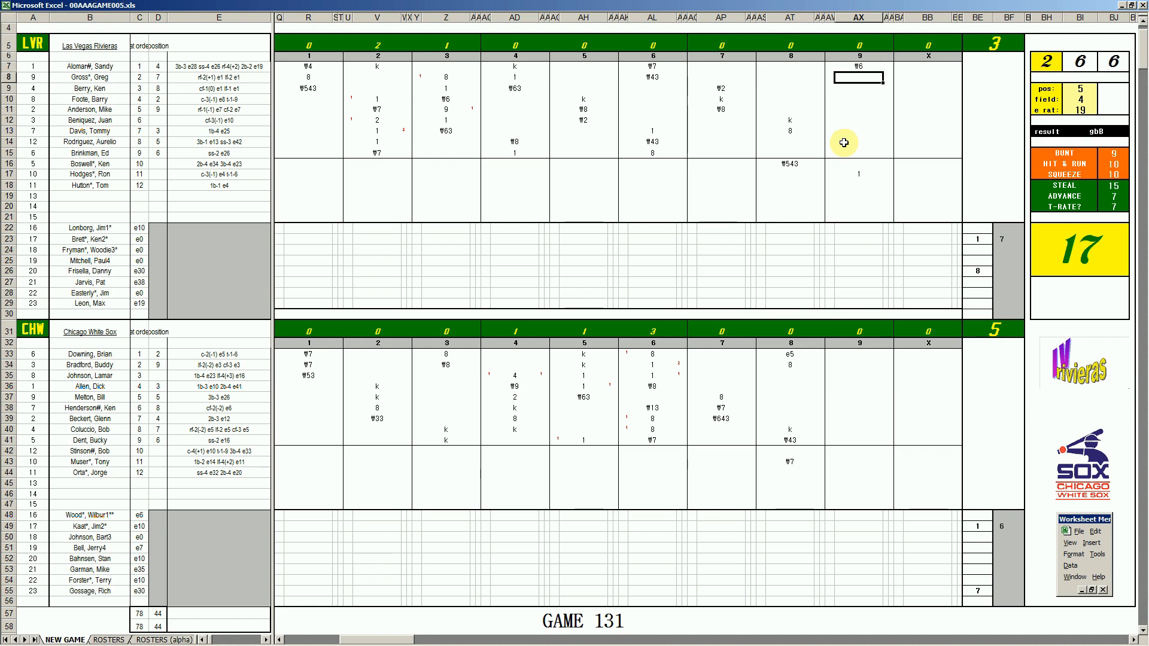
Score the Rivieras batter in AX8 as out 2 and the batter in AX9 as k.
type("#2")
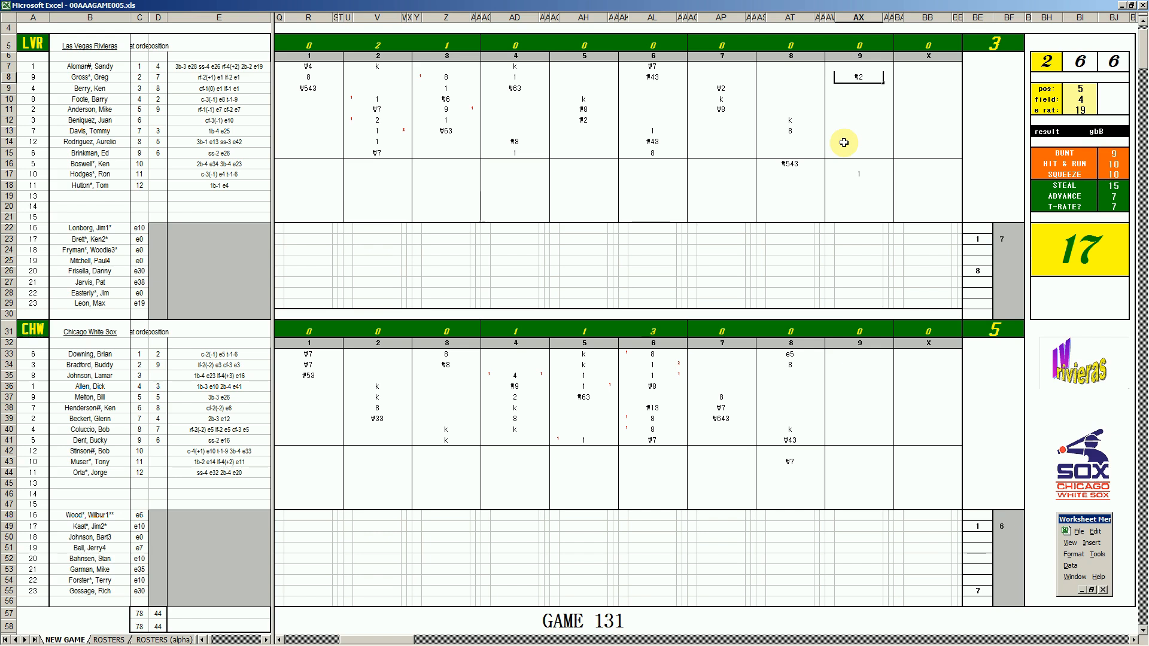
key("Return")
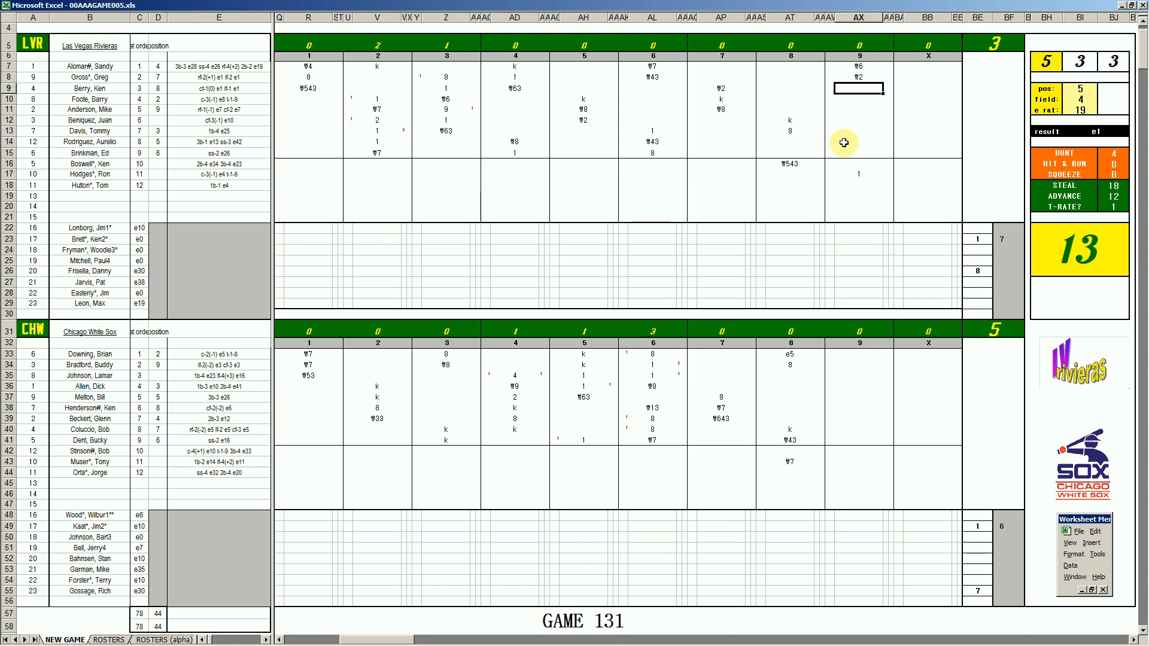
type("k")
key("Return")
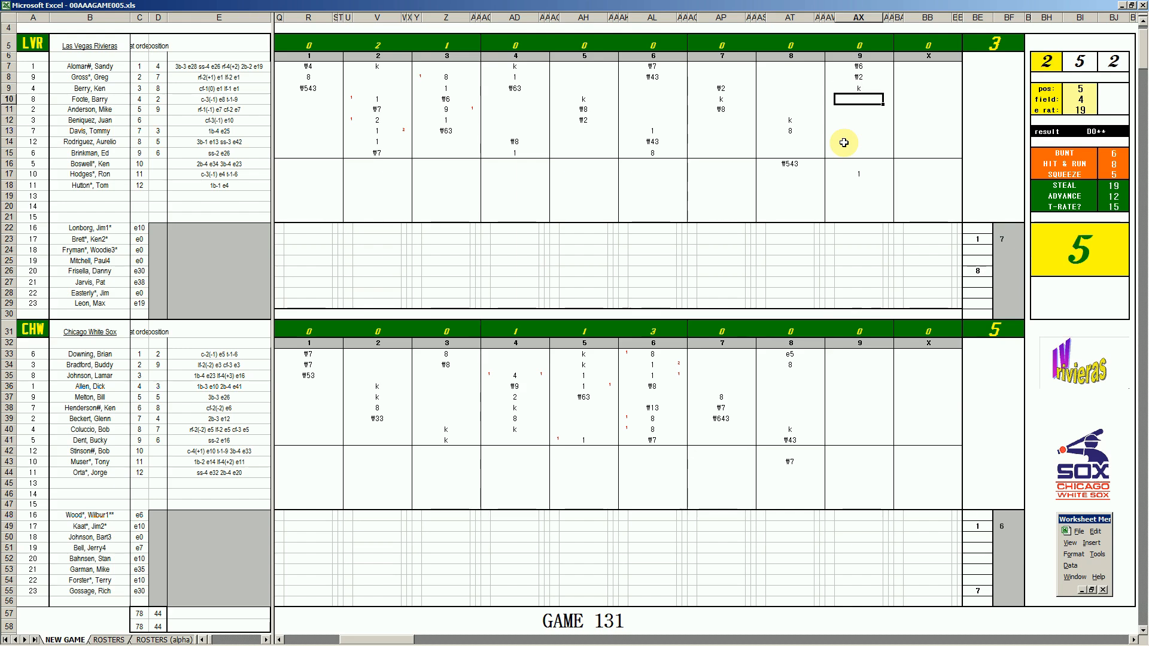
Enter 3 in BF55 for the White Sox relief pitcher and 2 in BF26 for the Rivieras relief pitcher.
left_click(1009, 271)
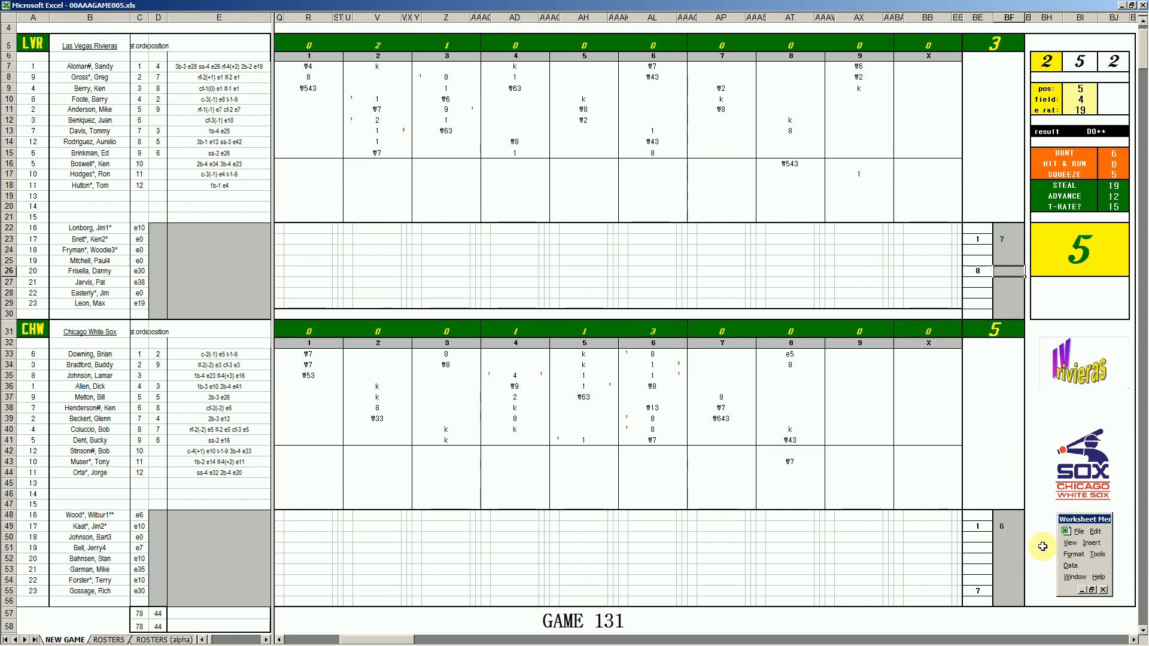
left_click(1006, 592)
type("3")
key("Return")
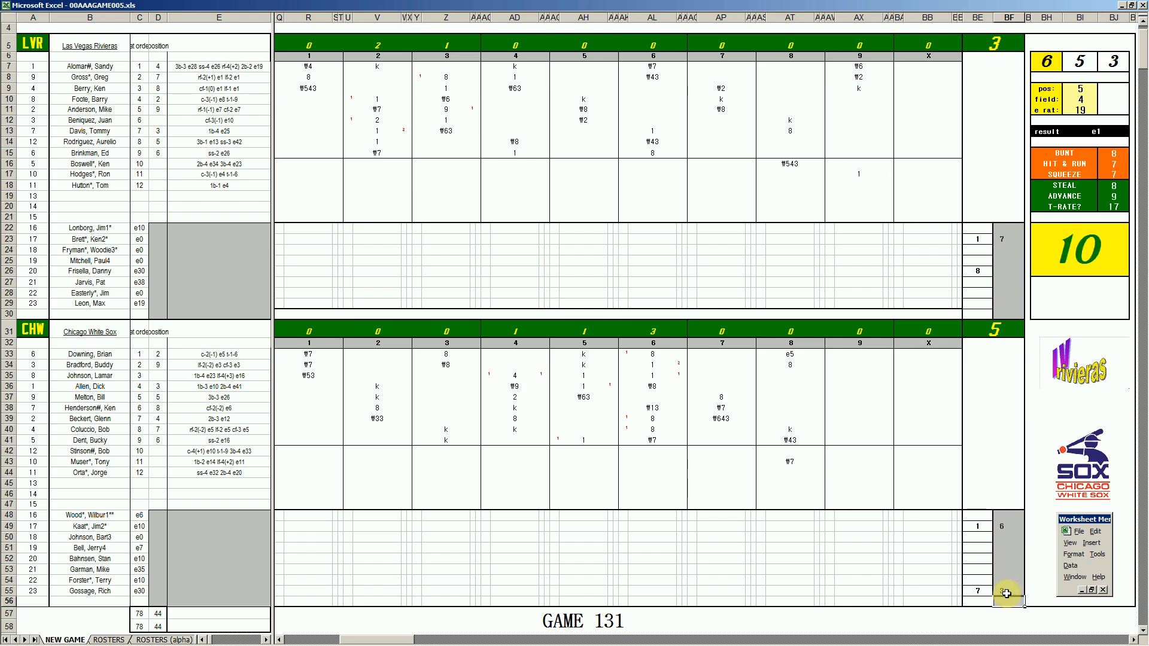
left_click(997, 267)
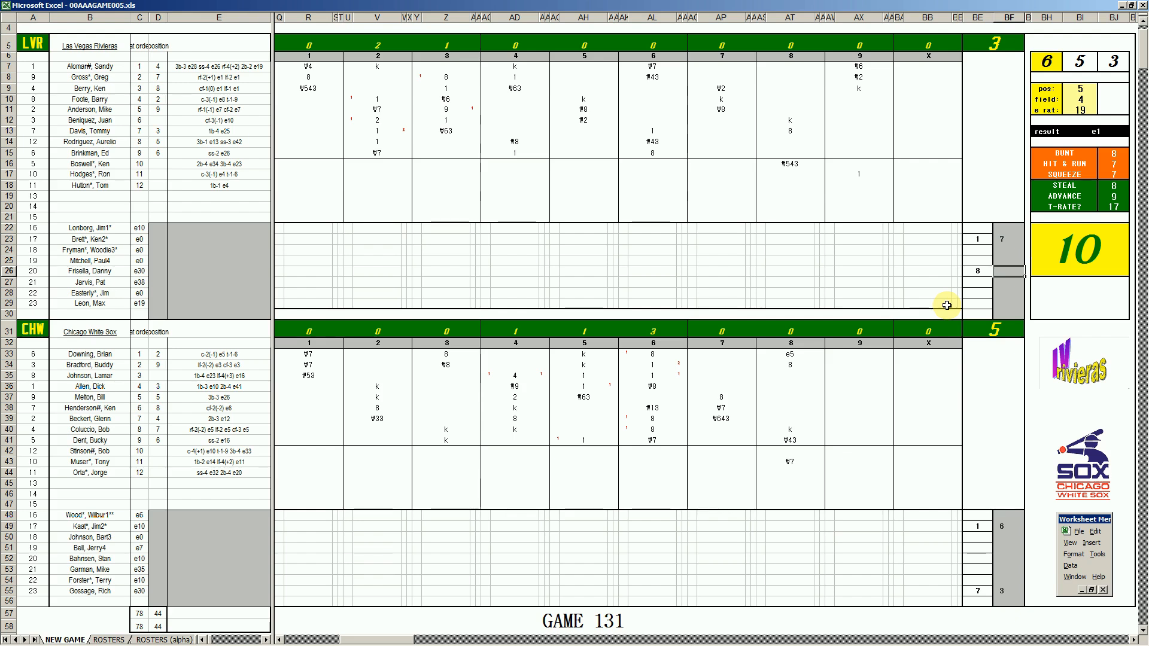
type("2")
key("Return")
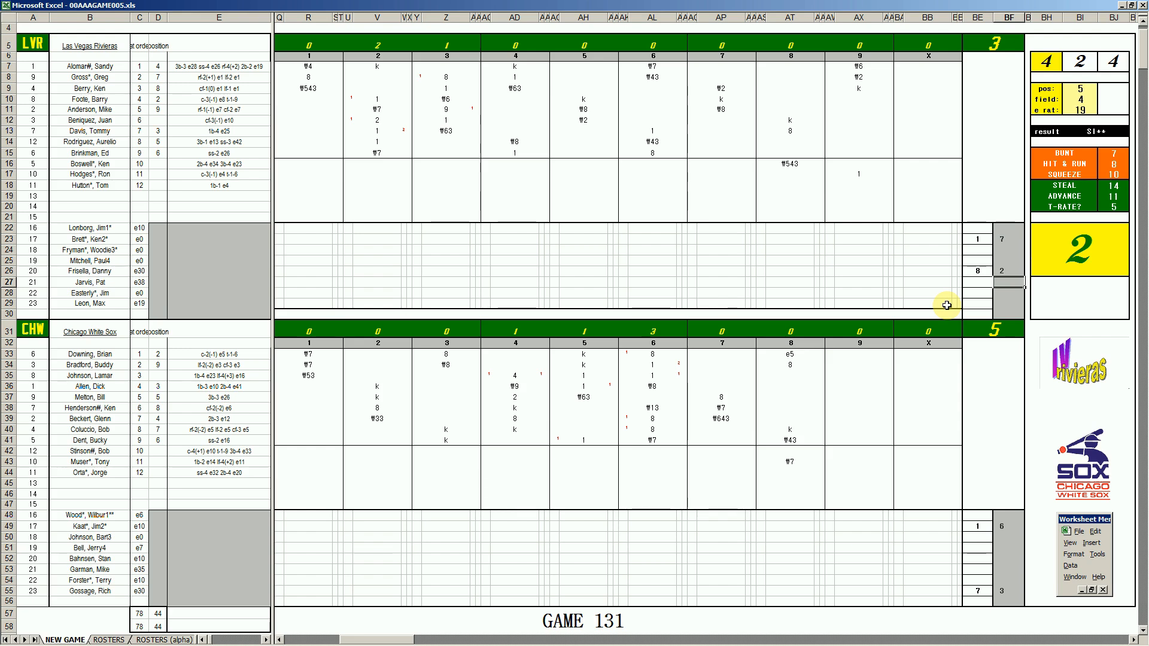
Run the scoresheet's end-of-game macro and switch to the Book3 workbook.
left_click(203, 525)
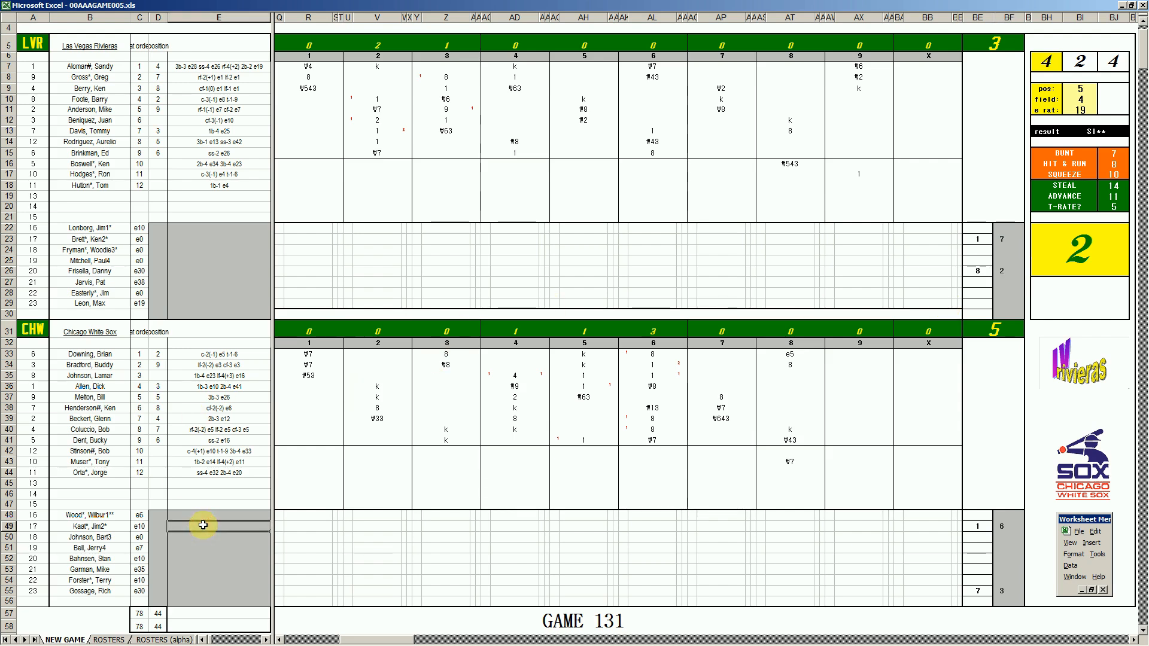
key("ctrl+e")
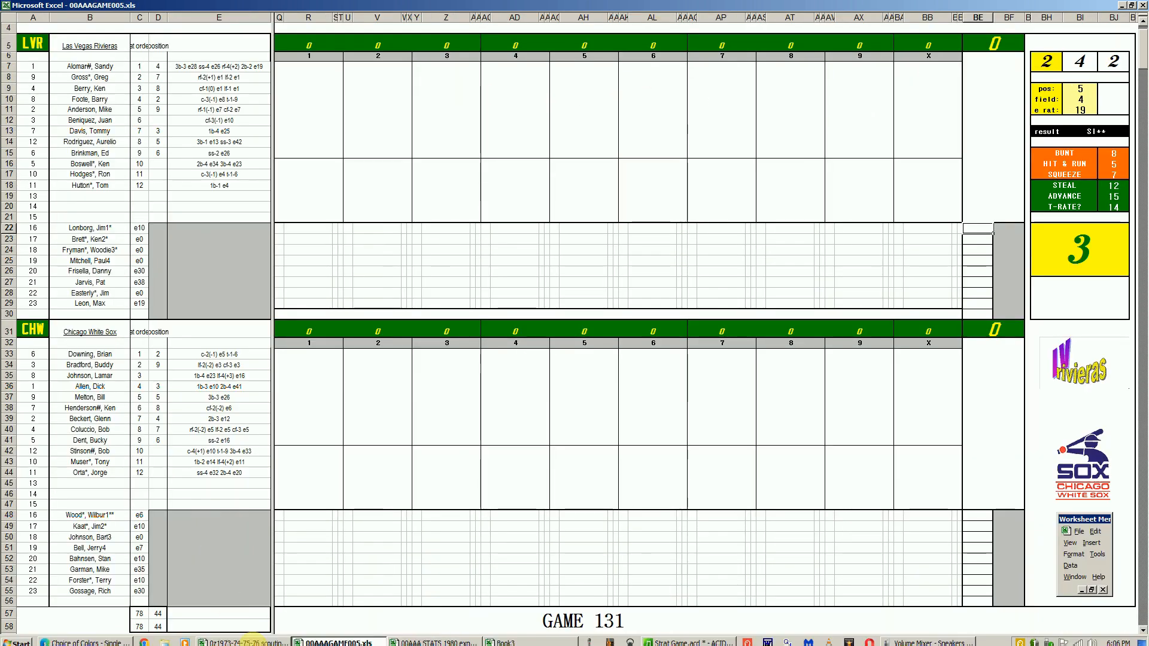
left_click(508, 638)
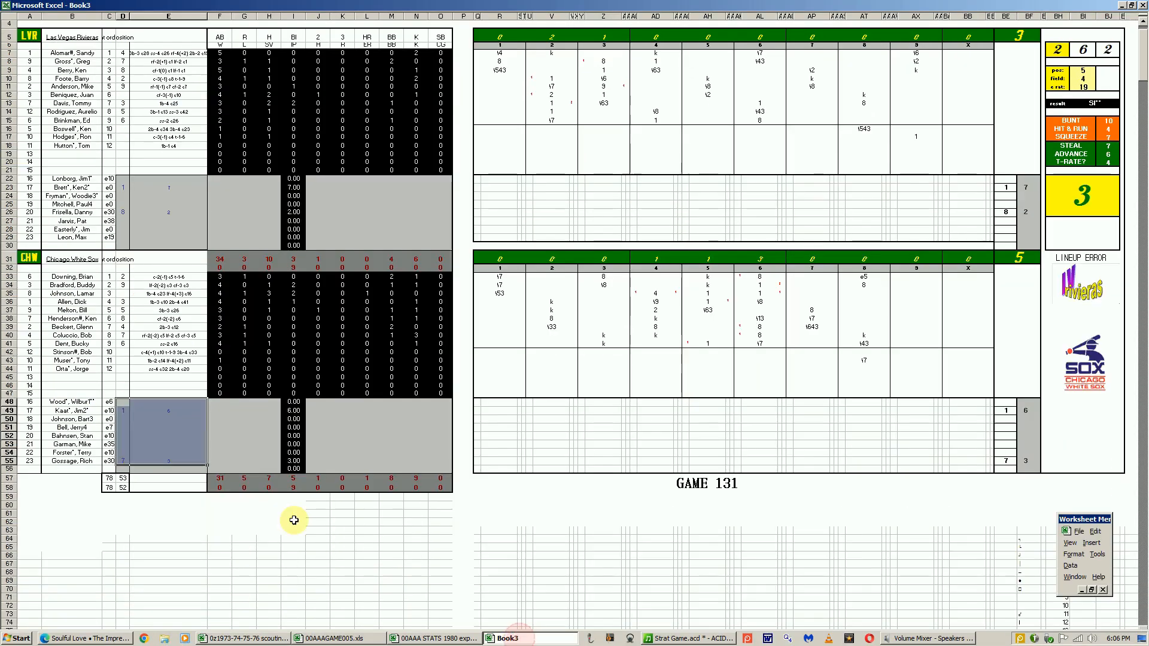
Credit the White Sox relief pitcher in row 55 with 1 save, 1 hit, 1 walk and 3 strikeouts.
left_click(225, 457)
key("Right")
key("Right")
type("1")
key("Right")
key("Right")
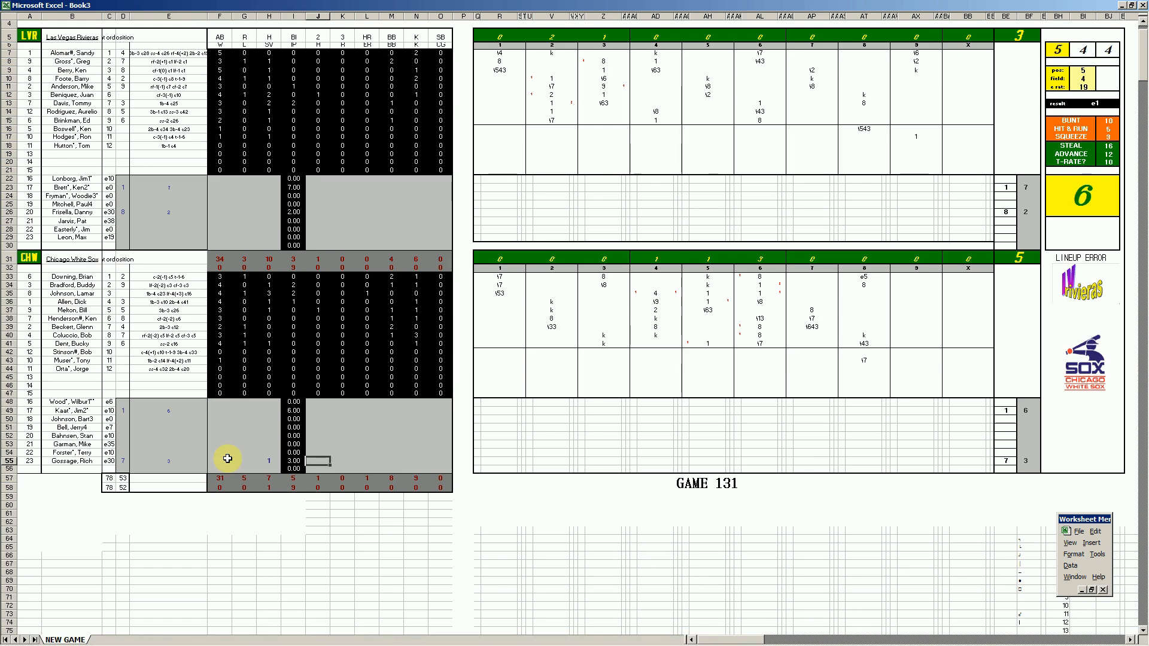
type("1")
key("Right")
key("Right")
key("Right")
type("1")
key("Right")
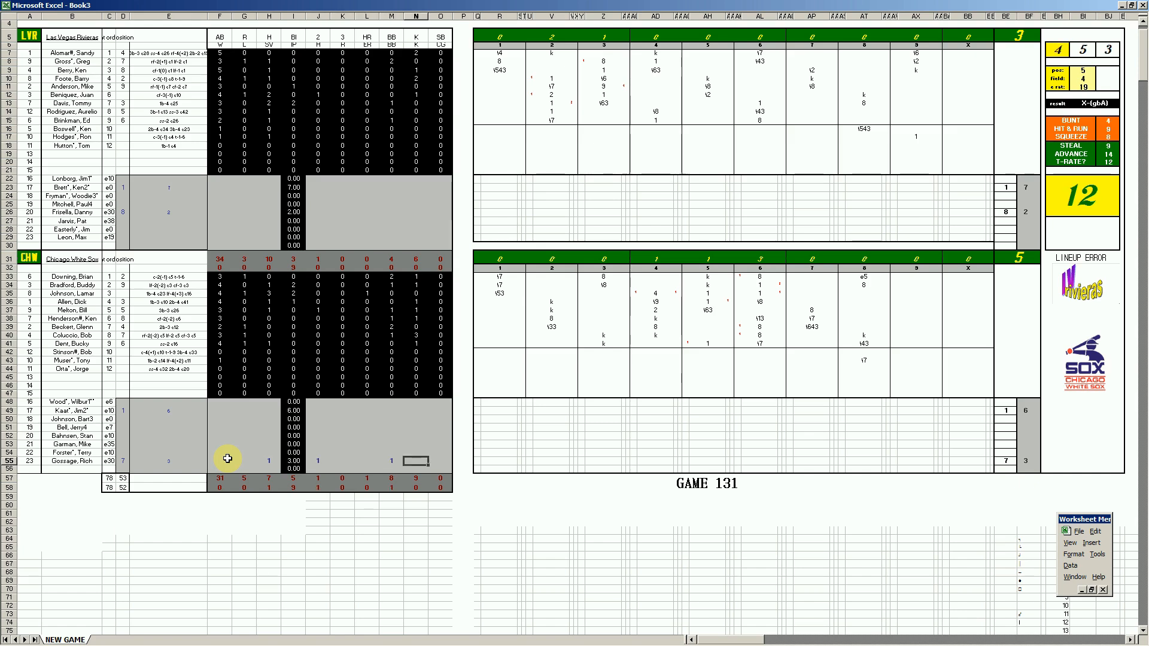
type("3")
Credit the White Sox starting pitcher in row 49 with 1 win.
key("Left")
key("Left")
key("Left")
key("Left")
key("Up")
key("Up")
key("Up")
key("Up")
key("Up")
key("Up")
key("Left")
key("Left")
key("Left")
key("Left")
type("1")
Enter 9 hits, 3 runs, 3 earned runs, 3 walks and 3 strikeouts for the White Sox starting pitcher in J49:N49.
key("Right")
key("Right")
key("Right")
key("Right")
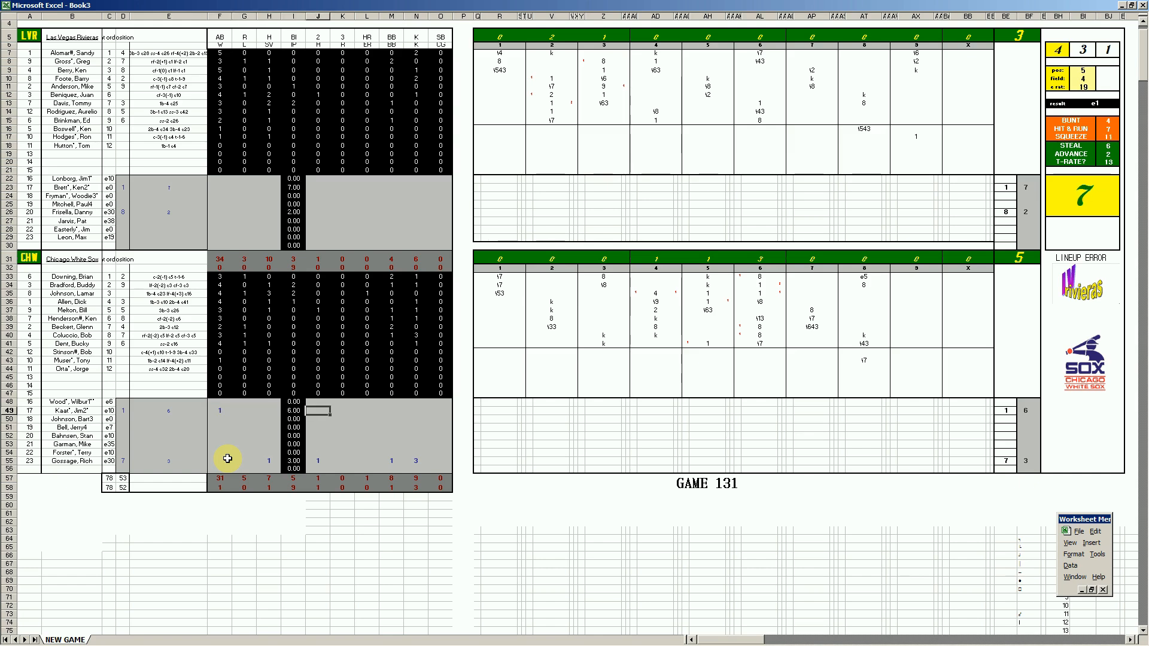
type("9")
key("Right")
type("3")
key("Right")
type("3")
key("Right")
type("3")
key("Right")
type("3")
Set the innings pitched in E26 to 1 for the Rivieras relief pitcher.
key("Left")
key("Left")
key("Left")
key("Left")
key("Left")
key("Up")
key("Up")
key("Up")
key("Up")
key("Up")
key("Up")
key("Up")
key("Up")
key("Up")
key("Up")
key("Up")
key("Up")
key("Up")
key("Up")
key("Up")
key("Up")
key("Up")
key("Up")
key("Up")
key("Up")
key("Up")
key("Up")
key("Up")
key("Left")
key("Left")
key("Left")
key("Left")
type("1")
Enter 1 walk and 1 strikeout for the Rivieras relief pitcher in M26 and N26.
key("Right")
key("Right")
key("Right")
key("Right")
key("Right")
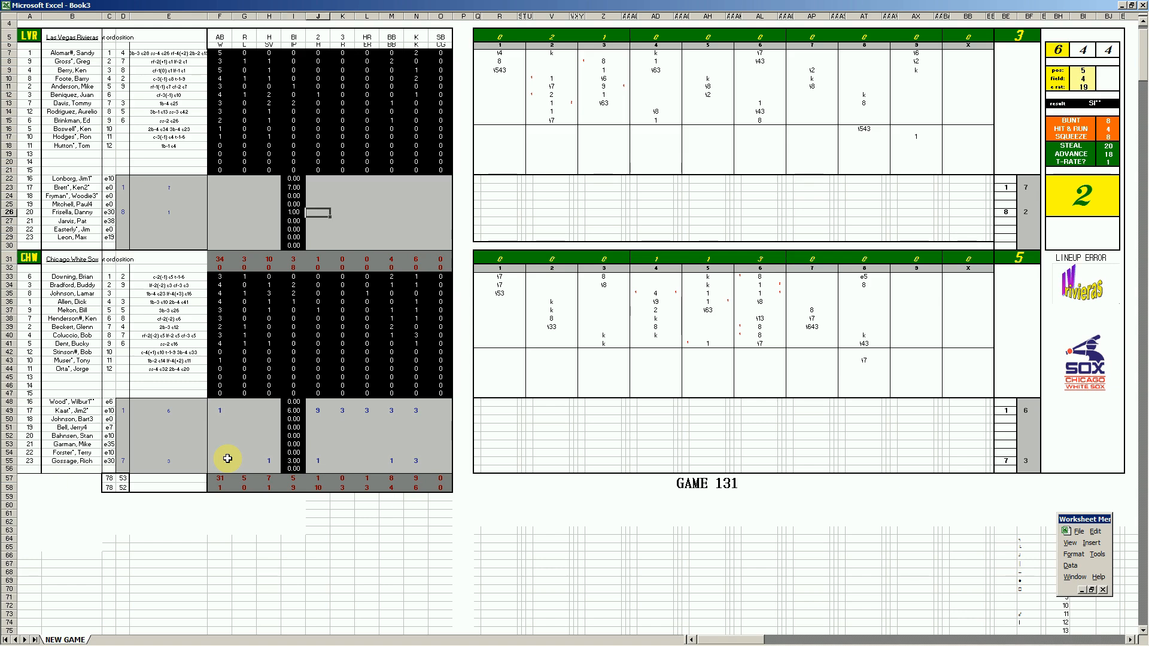
key("Right")
key("Right")
key("Right")
type("1")
key("Right")
type("1")
Charge the Rivieras starting pitcher in row 23 with 1 loss.
key("Left")
key("Left")
key("Left")
key("Left")
key("Left")
key("Up")
key("Up")
key("Up")
key("Left")
key("Left")
key("Left")
key("Right")
type("1")
Enter 7 hits, 5 runs, 5 earned runs, 7 walks and 8 strikeouts for the Rivieras starting pitcher in J23:N23.
key("Right")
key("Right")
key("Right")
type("7")
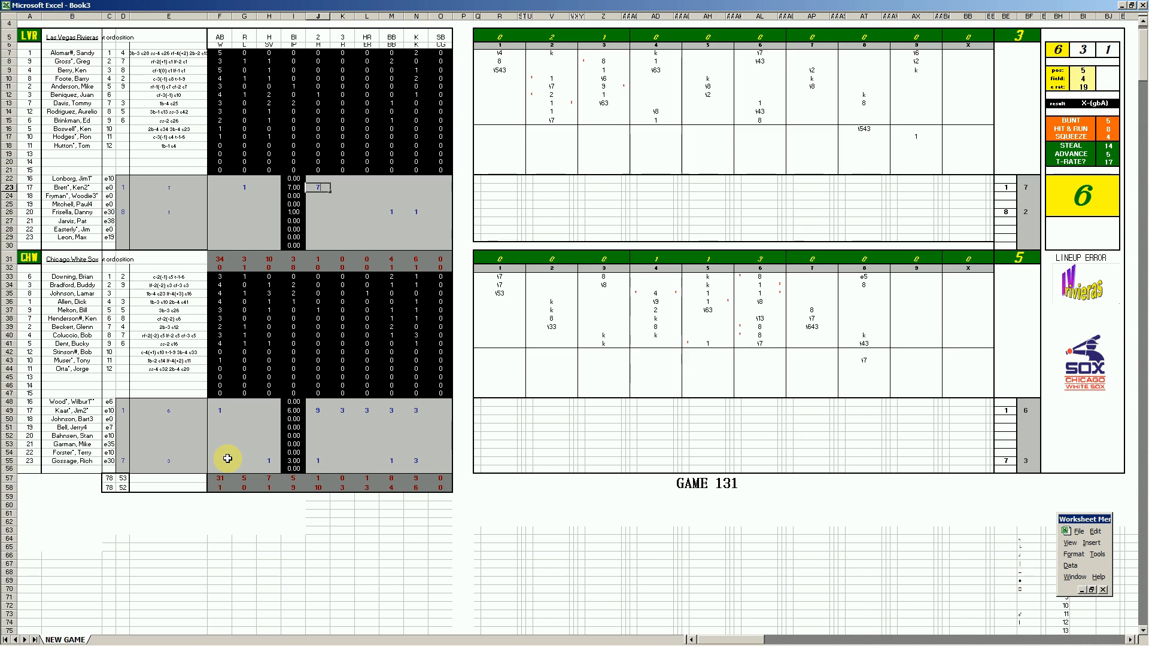
key("Right")
type("5")
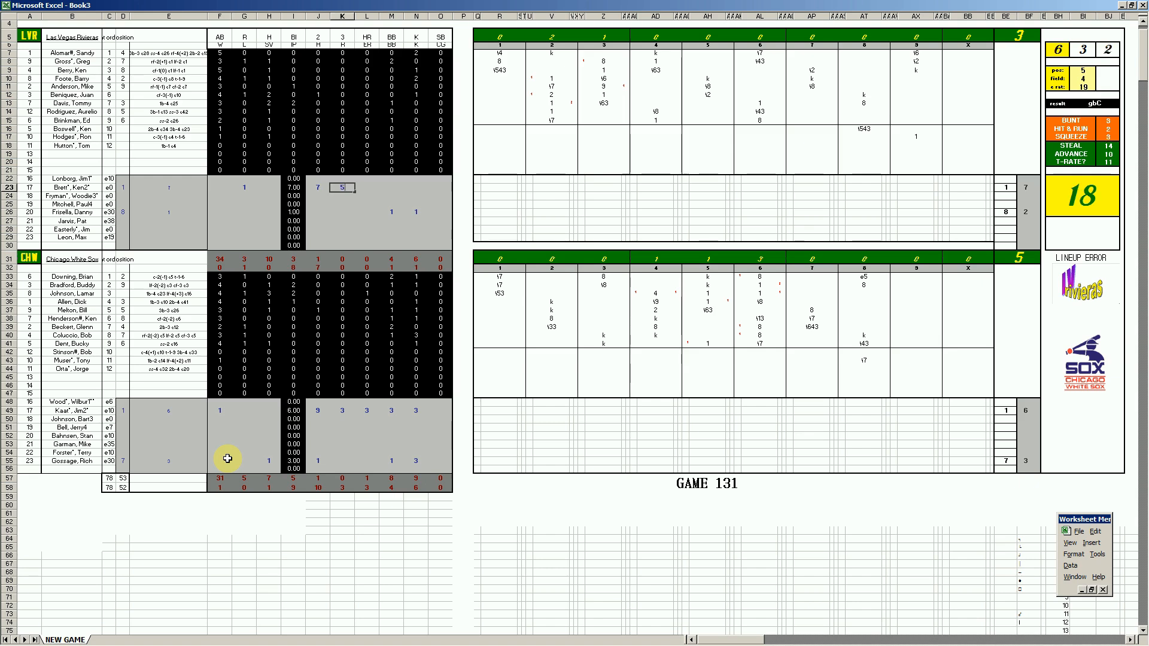
key("Right")
type("5")
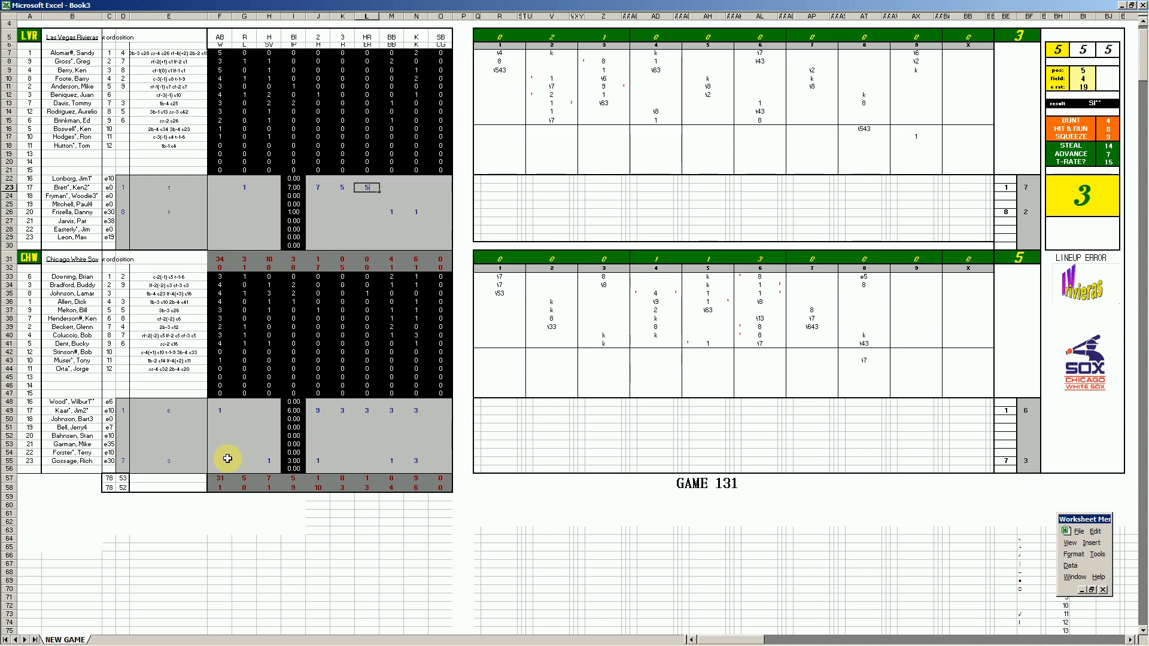
key("Right")
type("7")
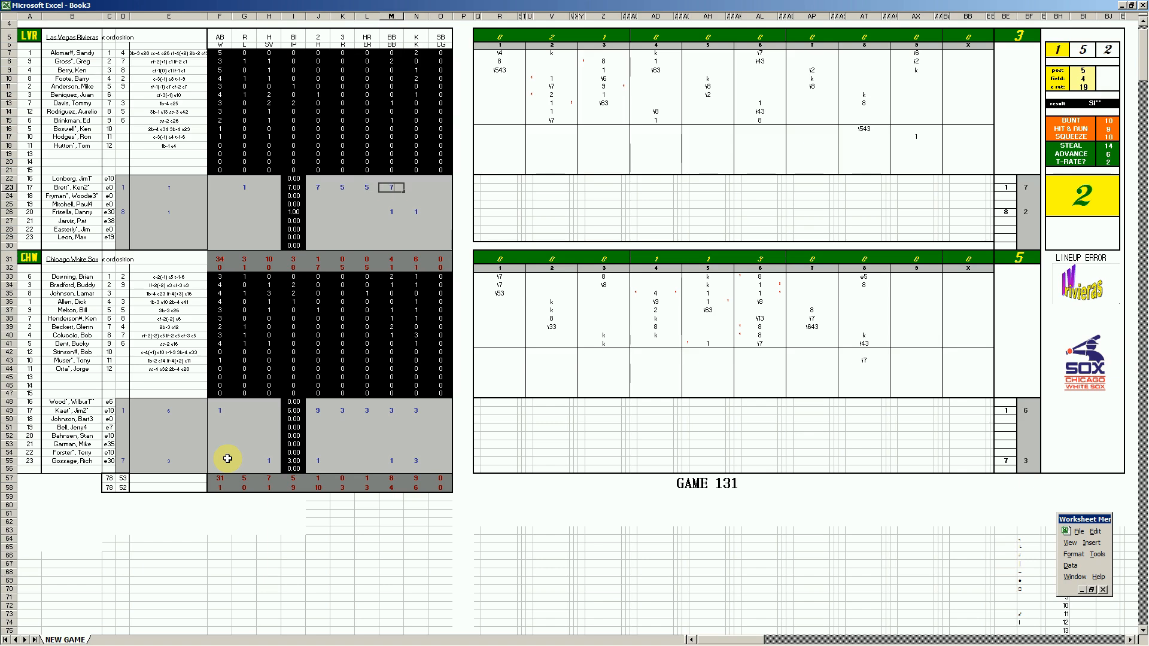
key("Right")
type("8")
key("Left")
key("Left")
key("Left")
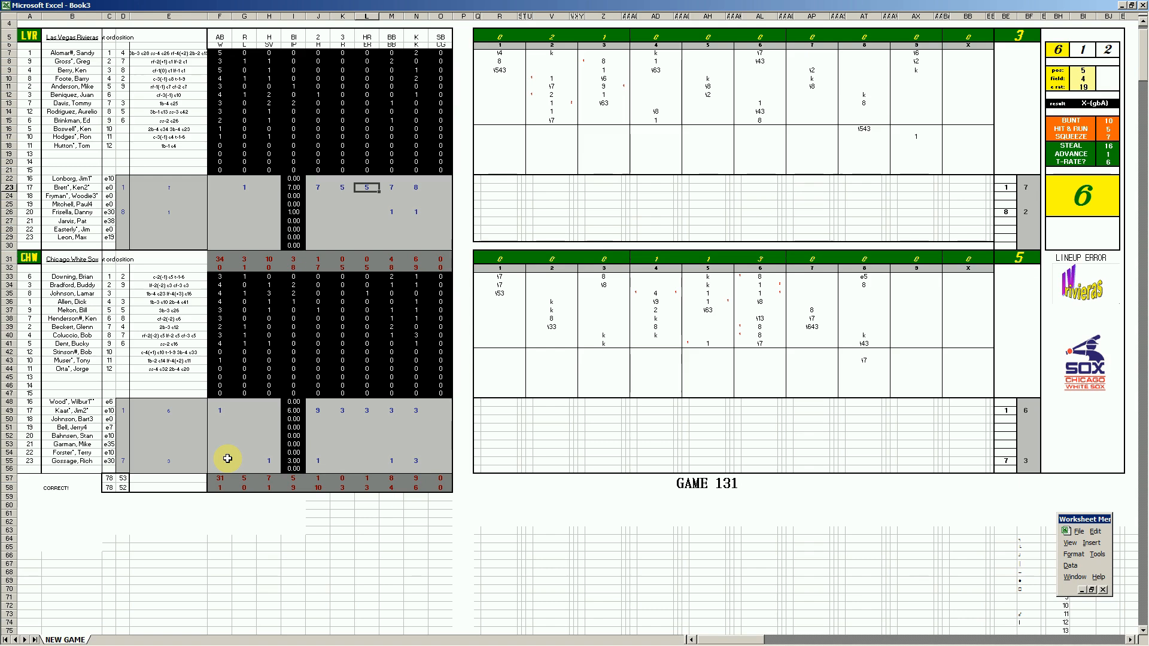
key("Left")
key("Left")
key("Left")
key("Left")
key("Left")
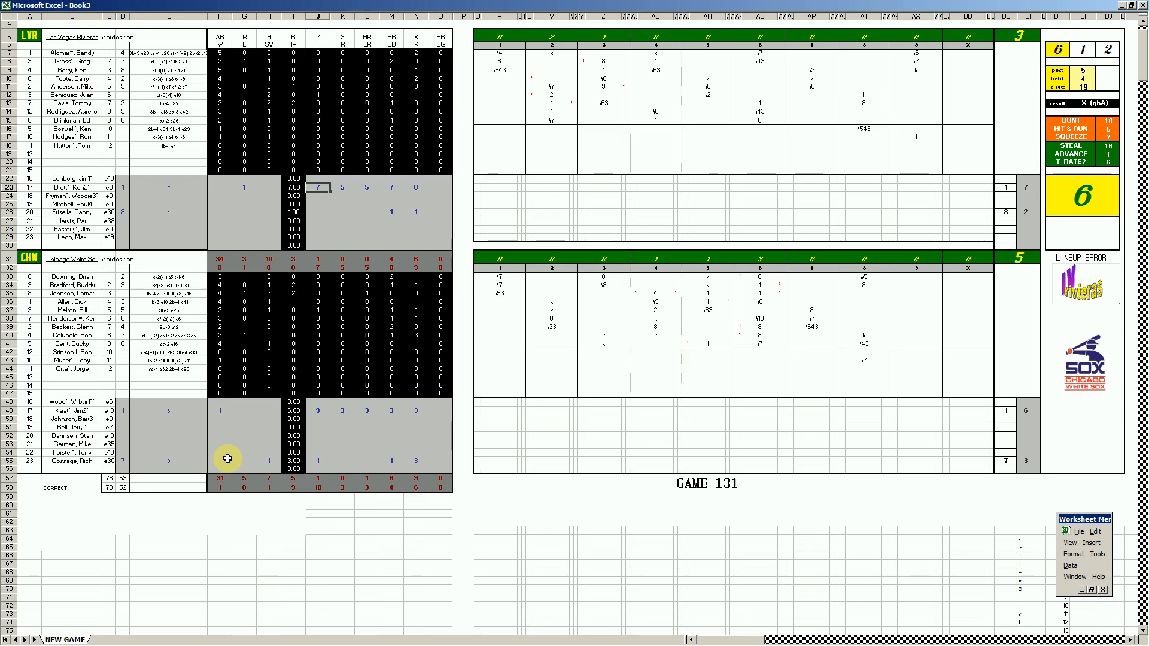
key("Down")
key("Down")
key("Right")
key("Down")
key("Down")
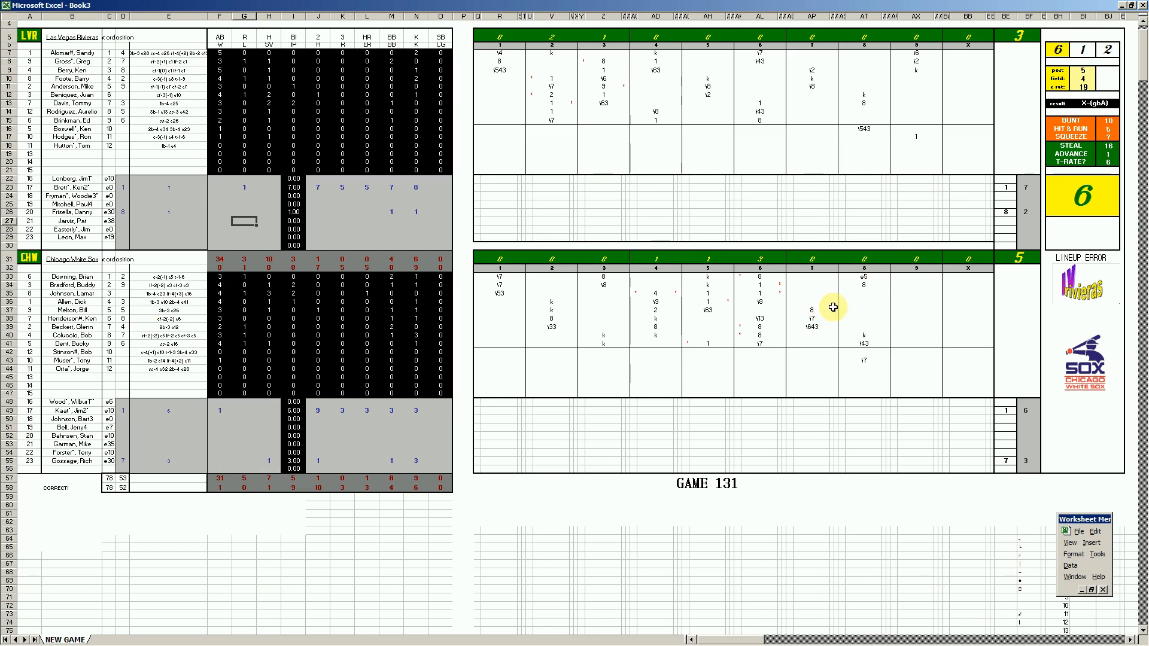
Switch to Spotify and open The Impressions' album The Young Mods' Forgotten Story.
mouse_move(263, 639)
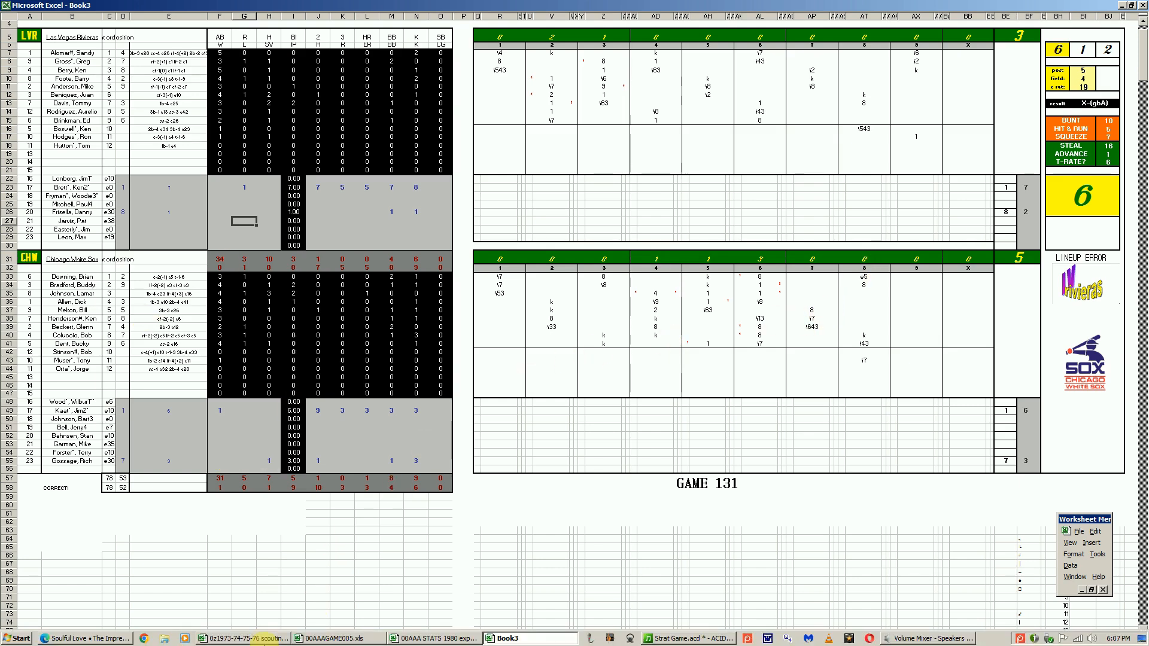
left_click(76, 639)
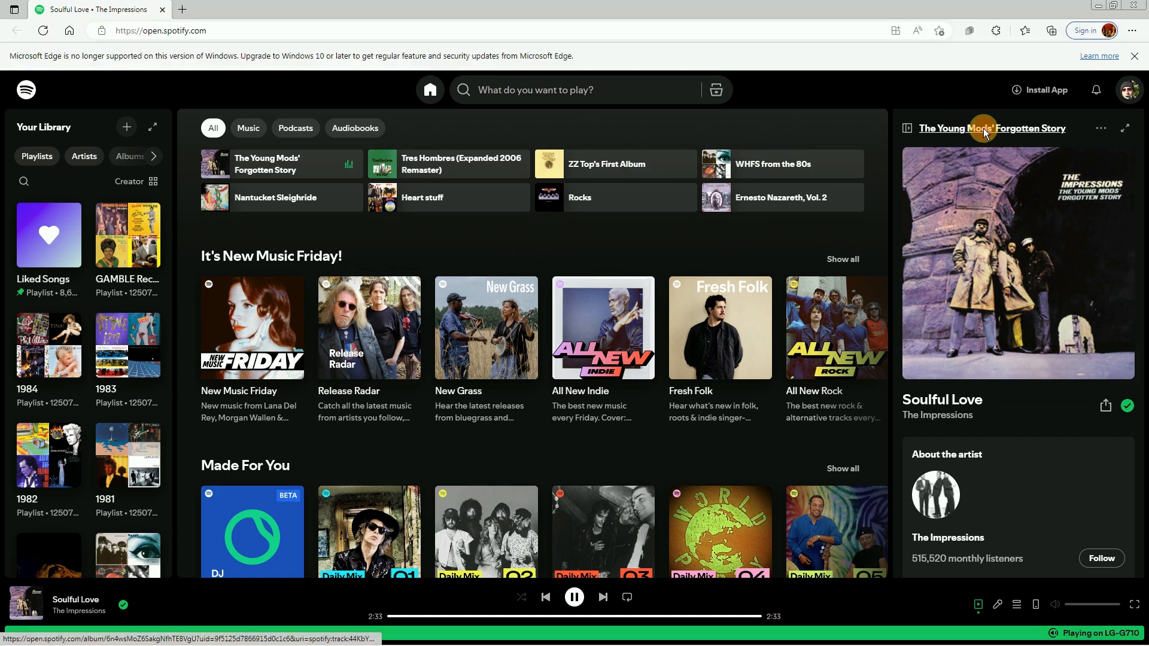
left_click(984, 129)
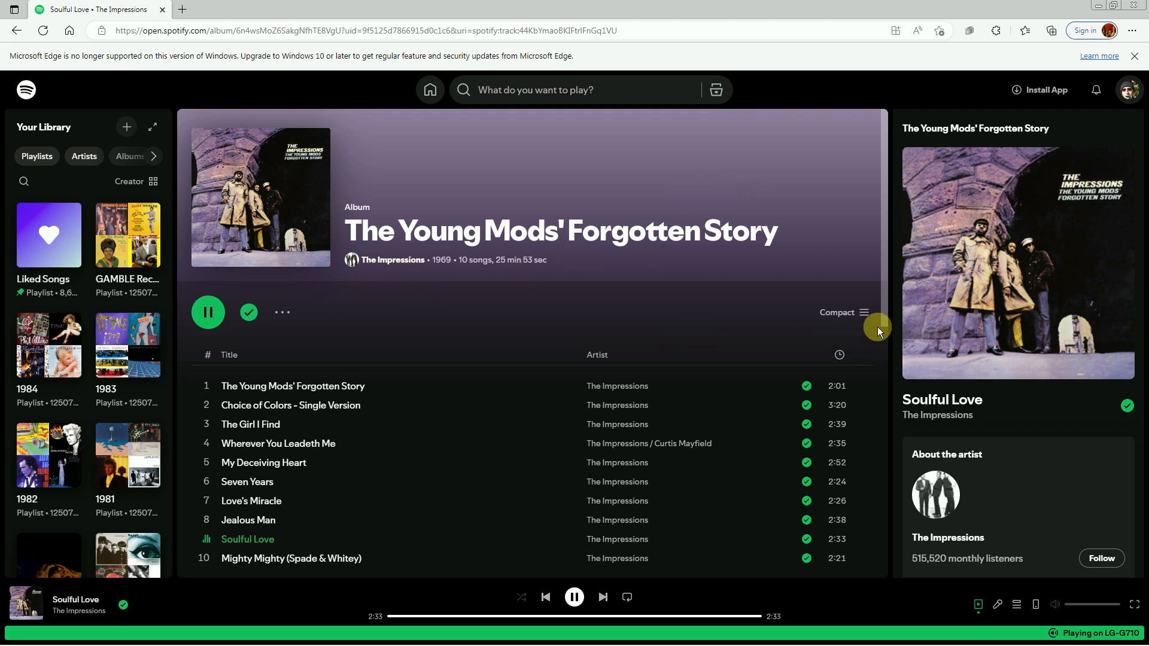
Play the track Seven Years from the album's track list.
scroll(882, 320, "down", 2)
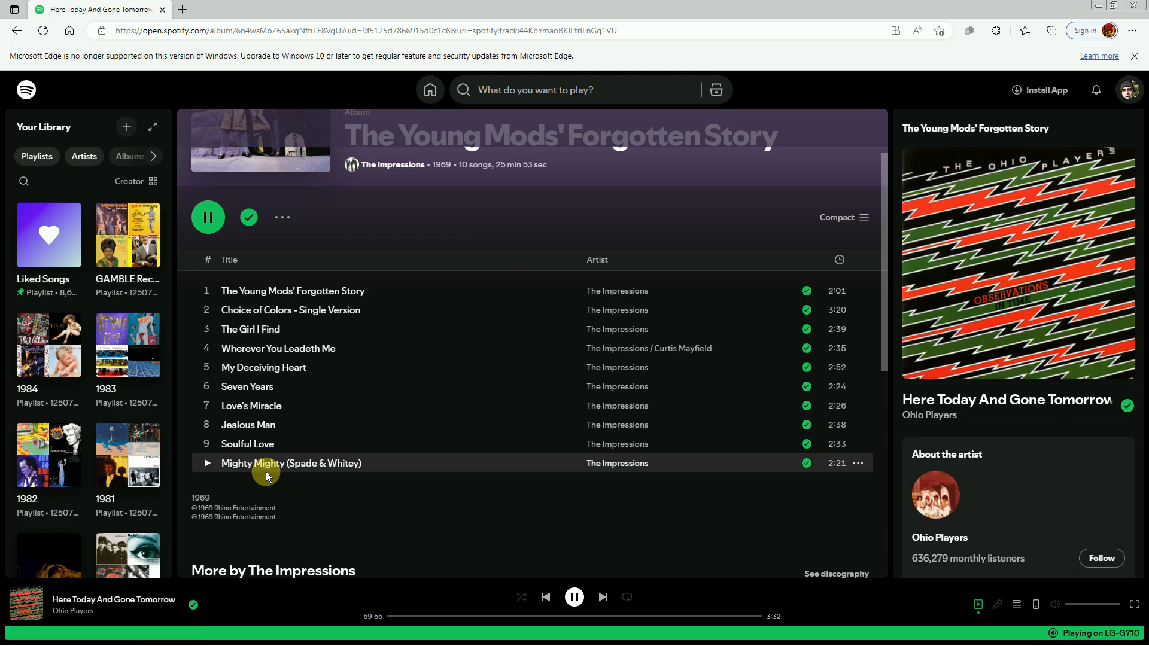
left_click_drag(883, 360, 880, 322)
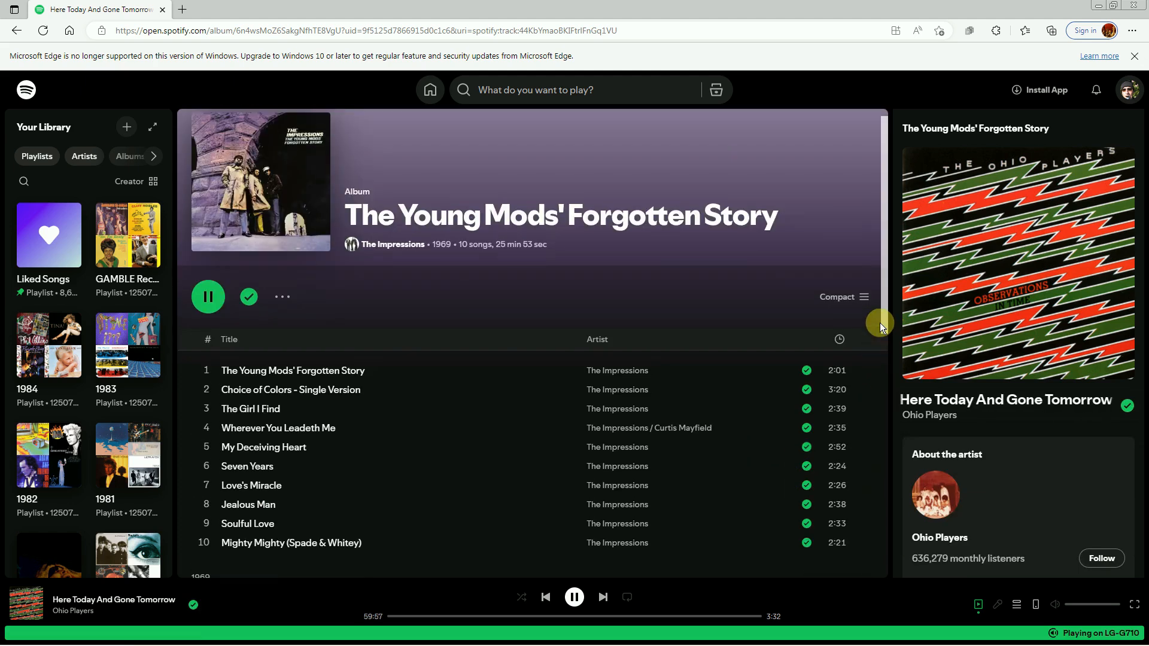
left_click(206, 469)
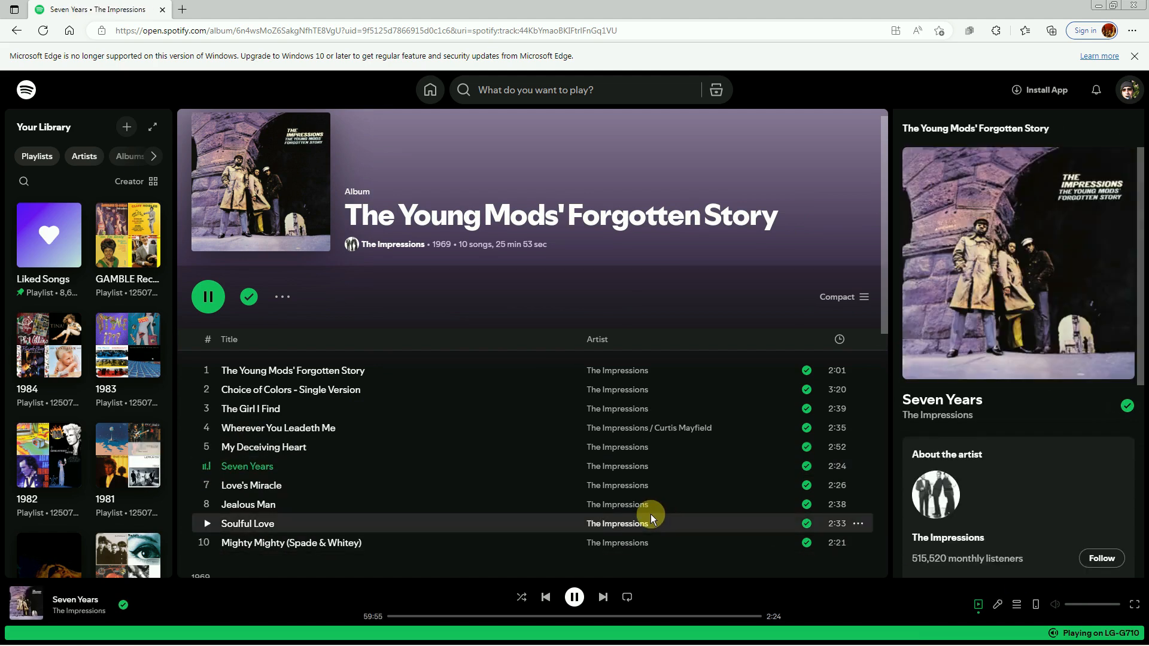
mouse_move(289, 641)
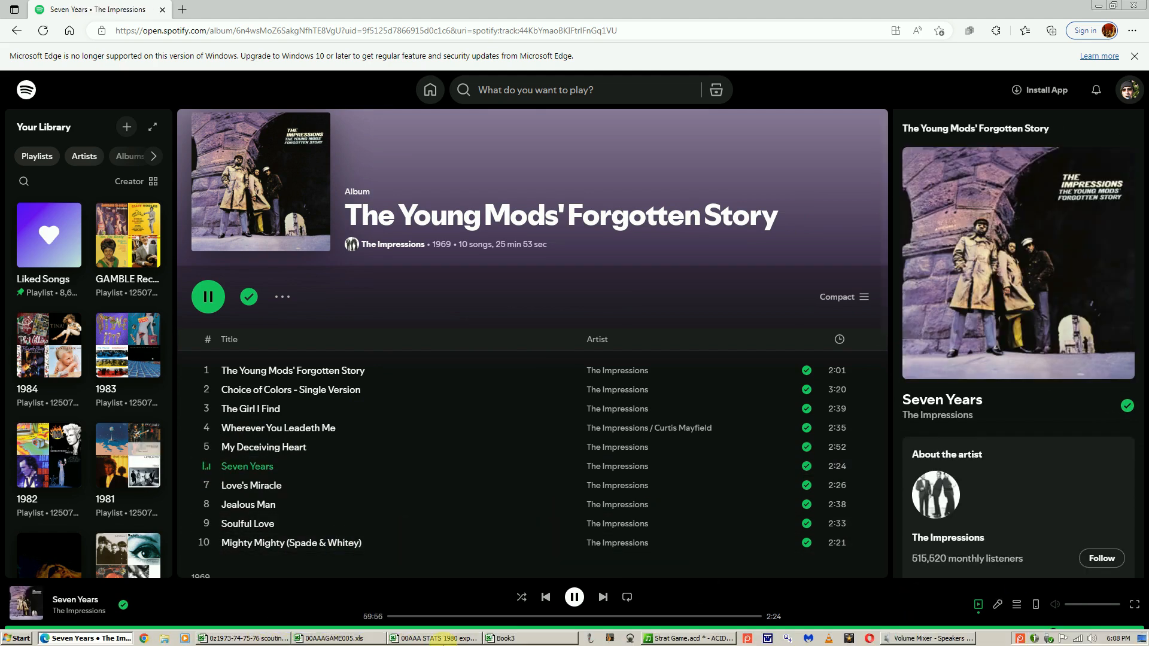
left_click(500, 638)
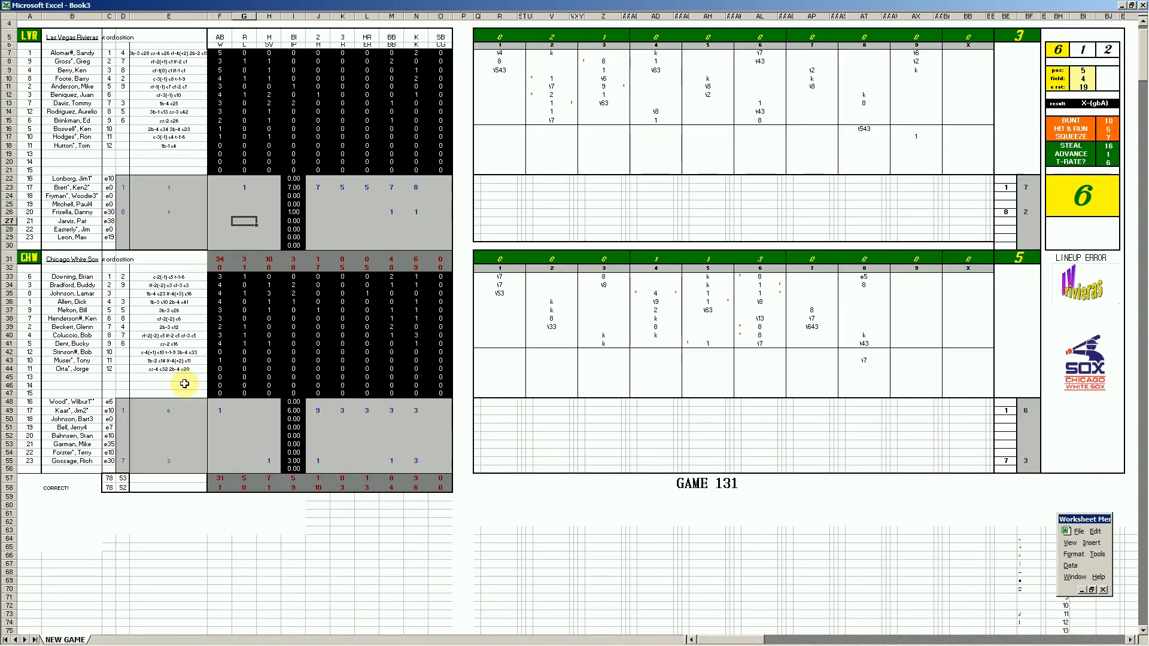
left_click(245, 434)
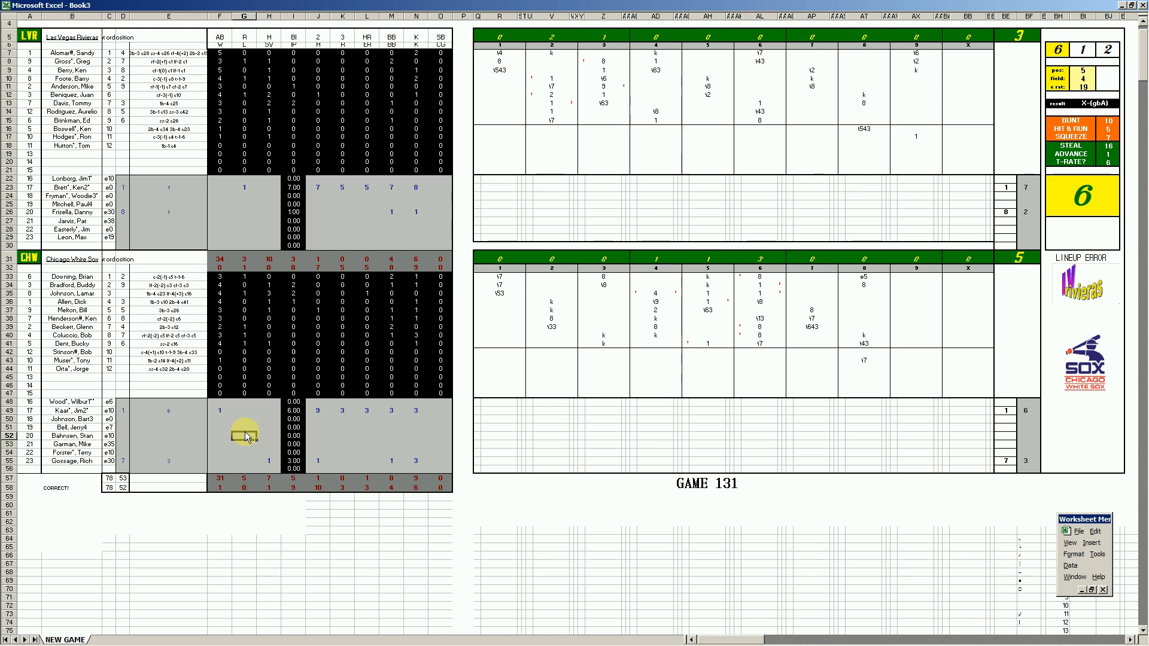
key("ctrl+s")
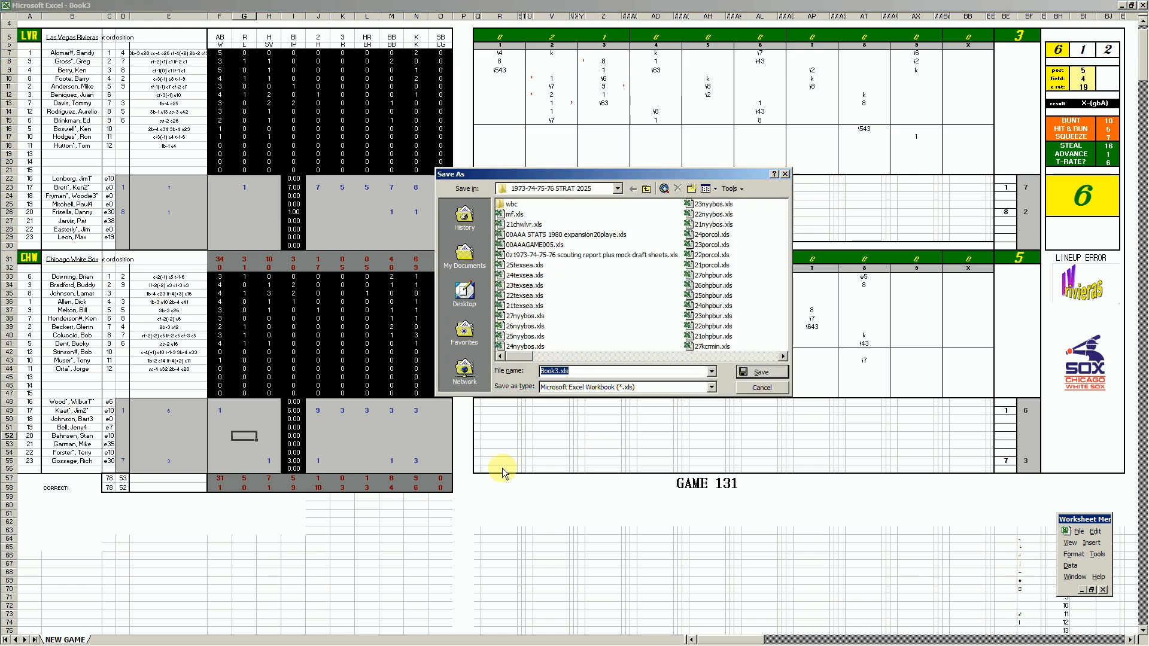
left_click(524, 225)
left_click(545, 371)
key("Delete")
type("22chwlvr")
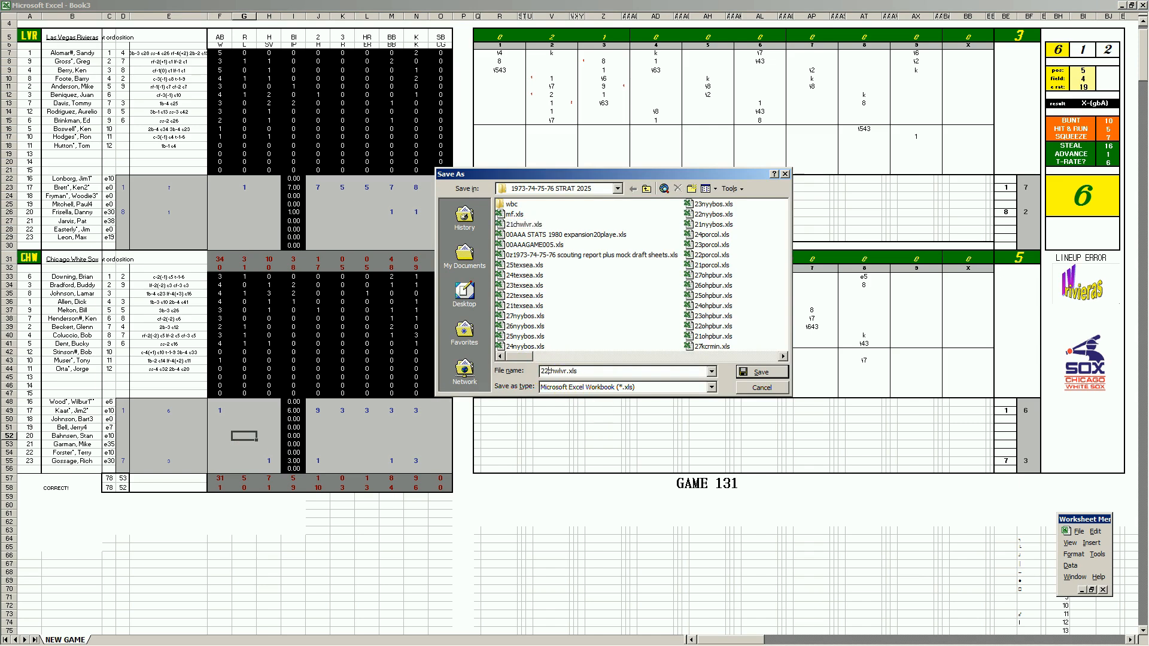
key("Return")
Save another copy of the game workbook as mf.xls, replacing the existing file.
key("F12")
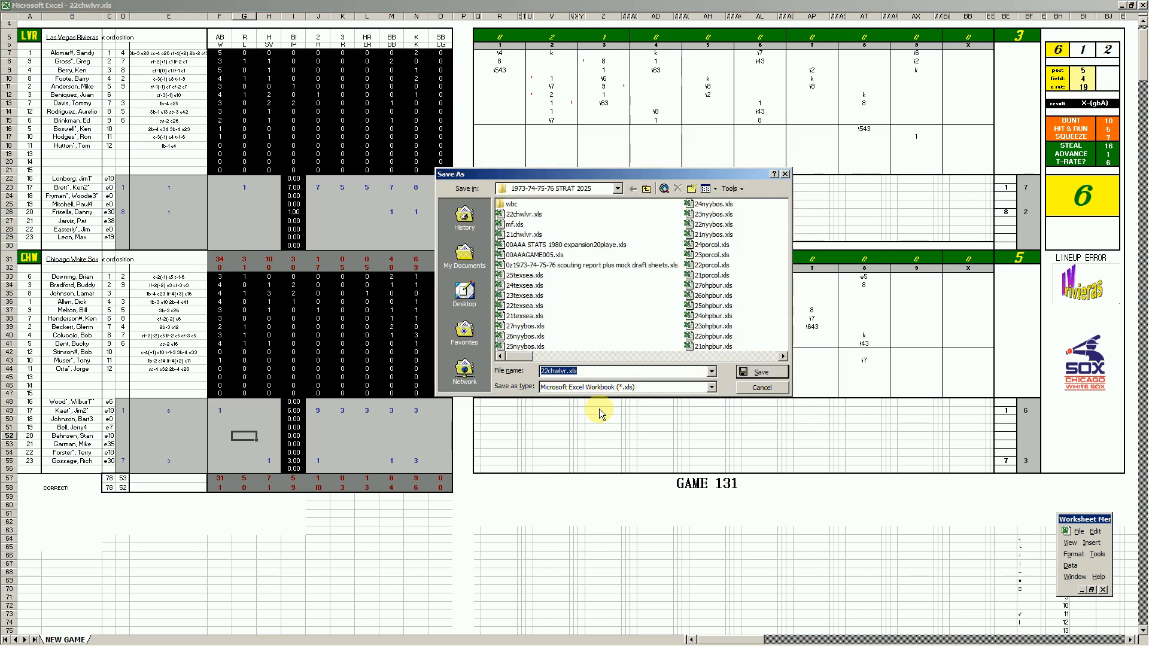
type("mf.xls")
key("Return")
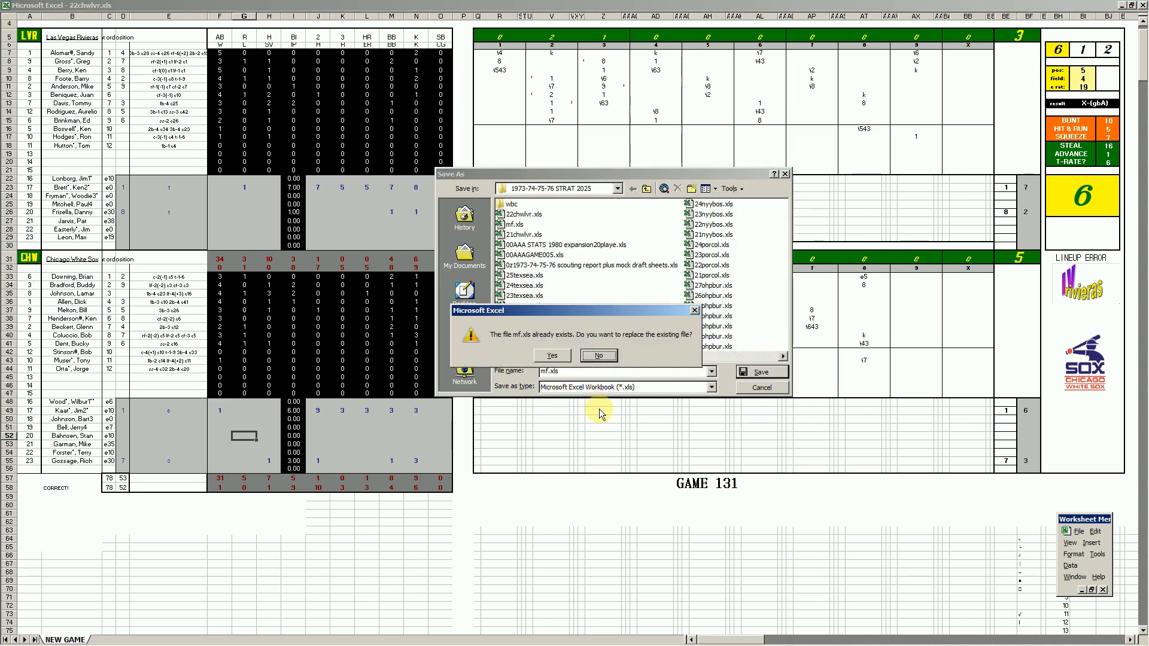
key("y")
Copy the Las Vegas Rivieras' game statistics from the work area of the 00AAA STATS workbook into their Game 6 block at BW683.
key("ctrl+m")
key("n")
key("n")
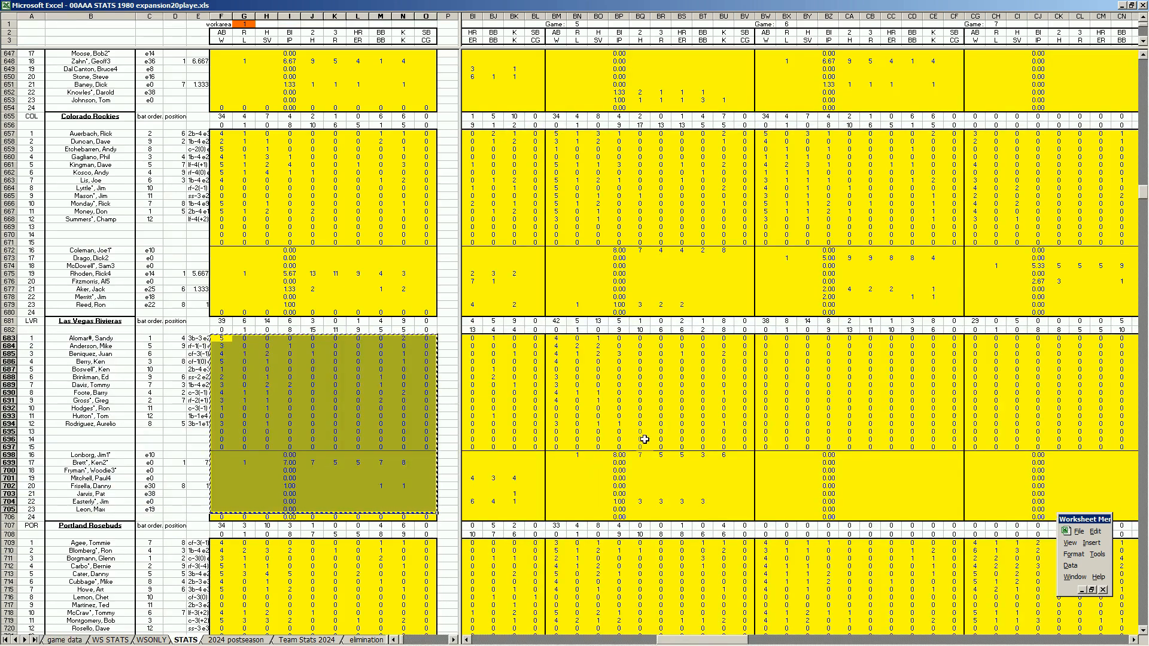
right_click(764, 338)
left_click(780, 364)
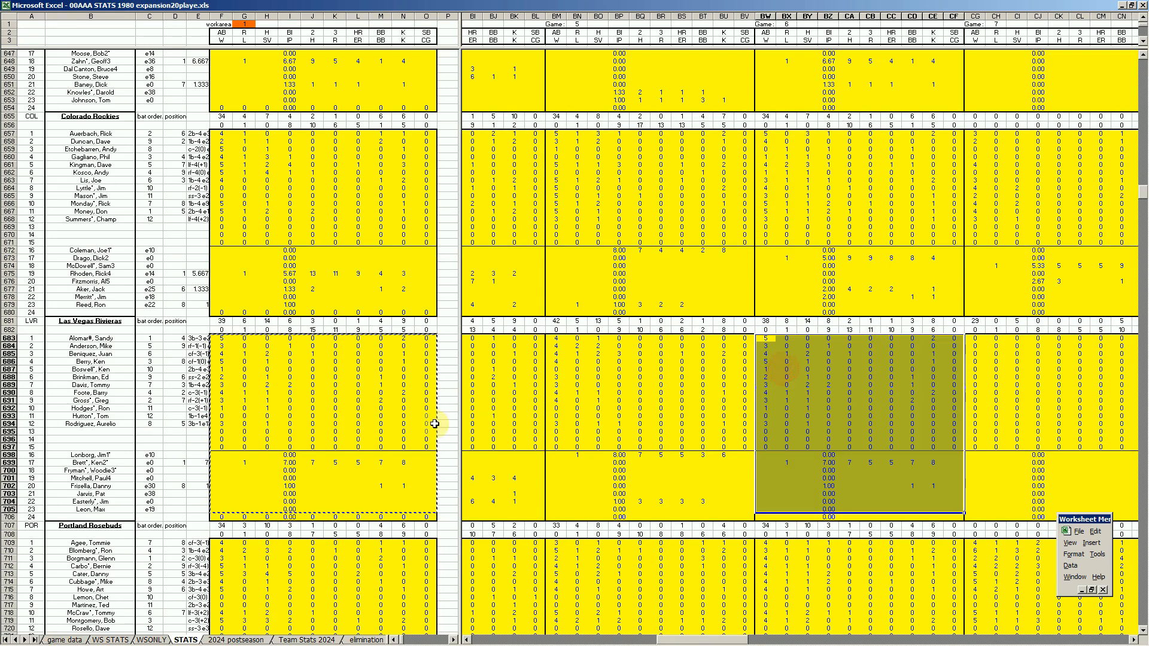
Copy the Chicago White Sox game statistics from the work area into their Game 6 block at BW267.
left_click(381, 414)
key("ctrl+q")
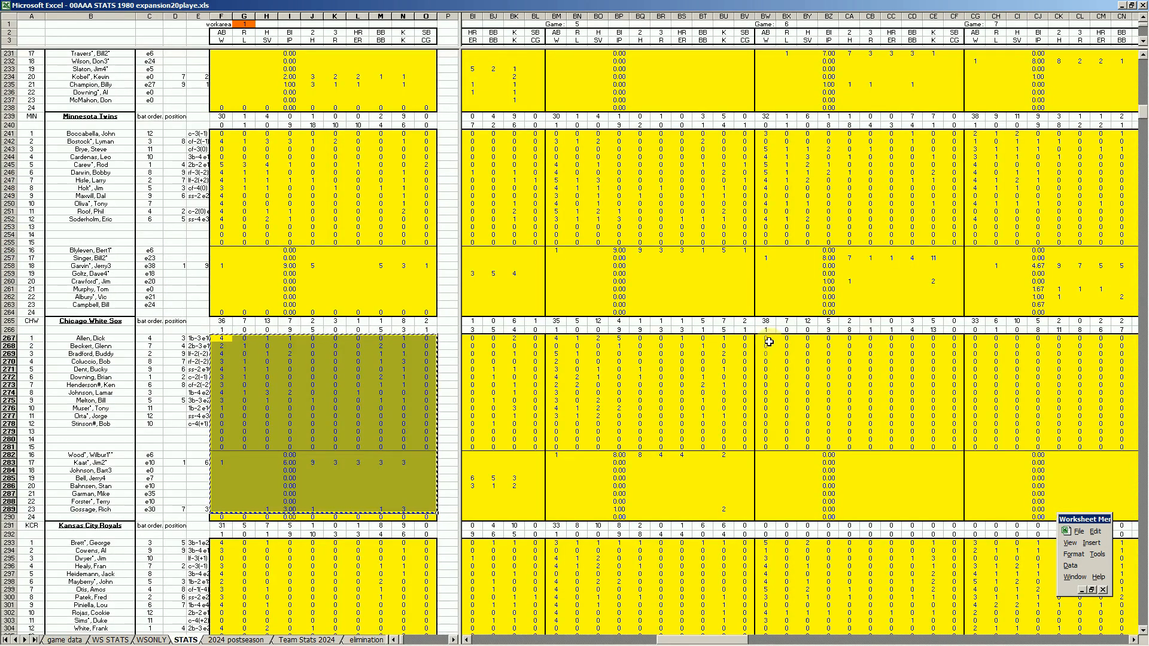
right_click(765, 340)
left_click(787, 371)
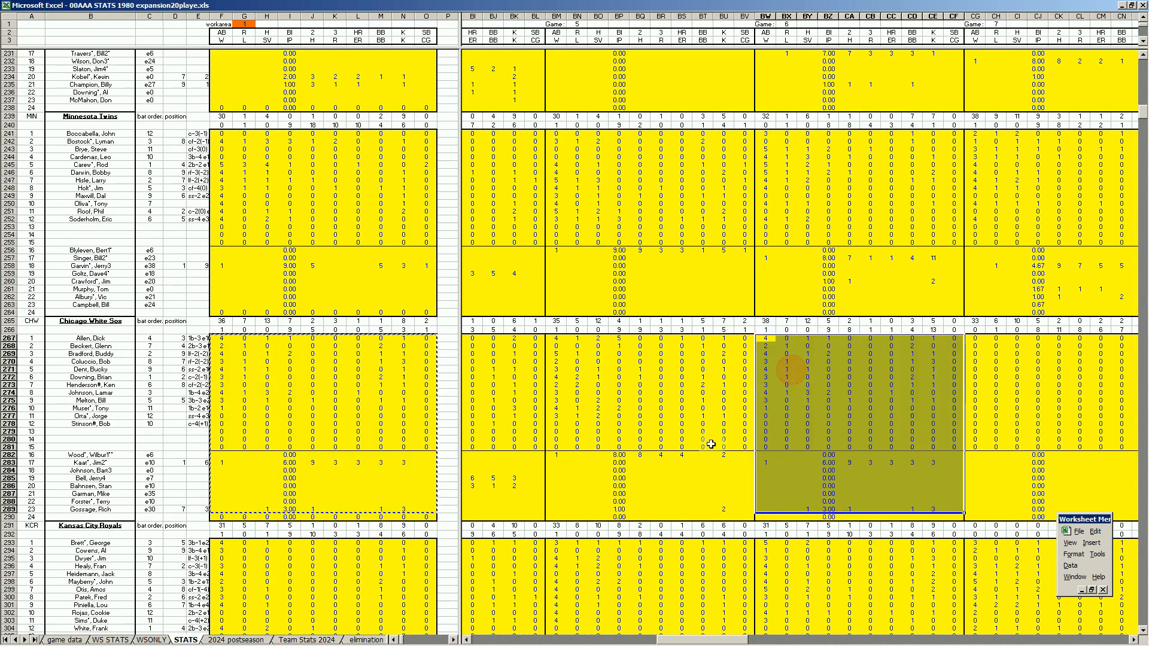
Examine the TOTAL and streak columns of the STATS sheet for the Chicago White Sox and the Las Vegas Rivieras.
left_click_drag(718, 641, 1076, 609)
left_click(575, 501)
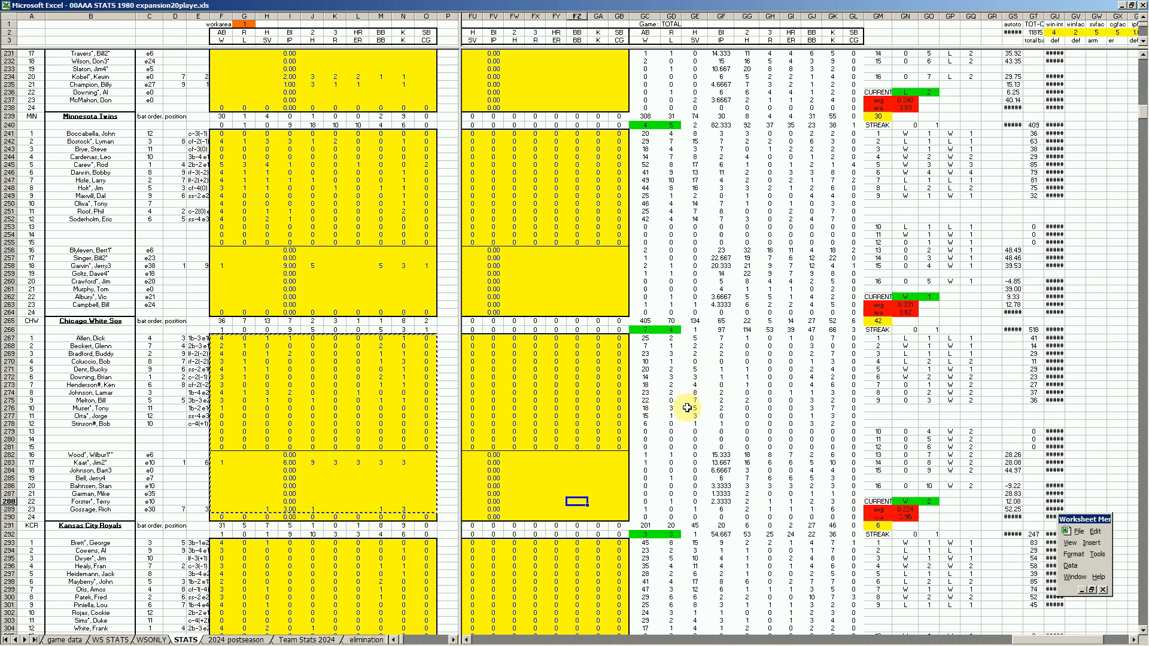
left_click(595, 472)
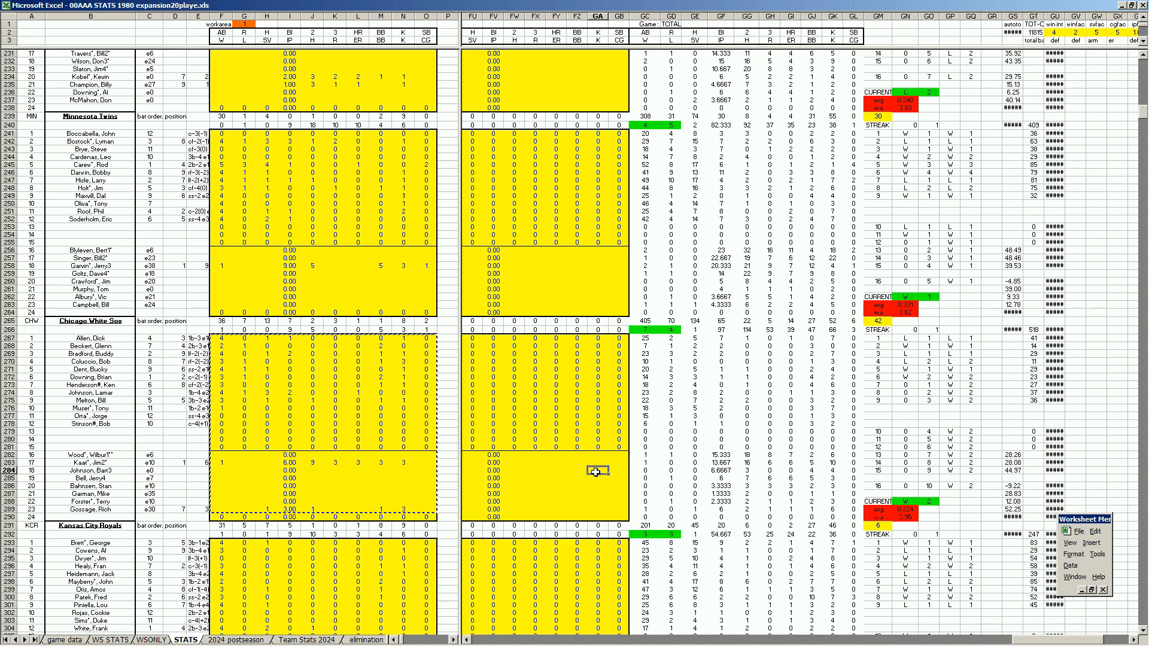
scroll(595, 472, "down", 20)
key("Page_Down")
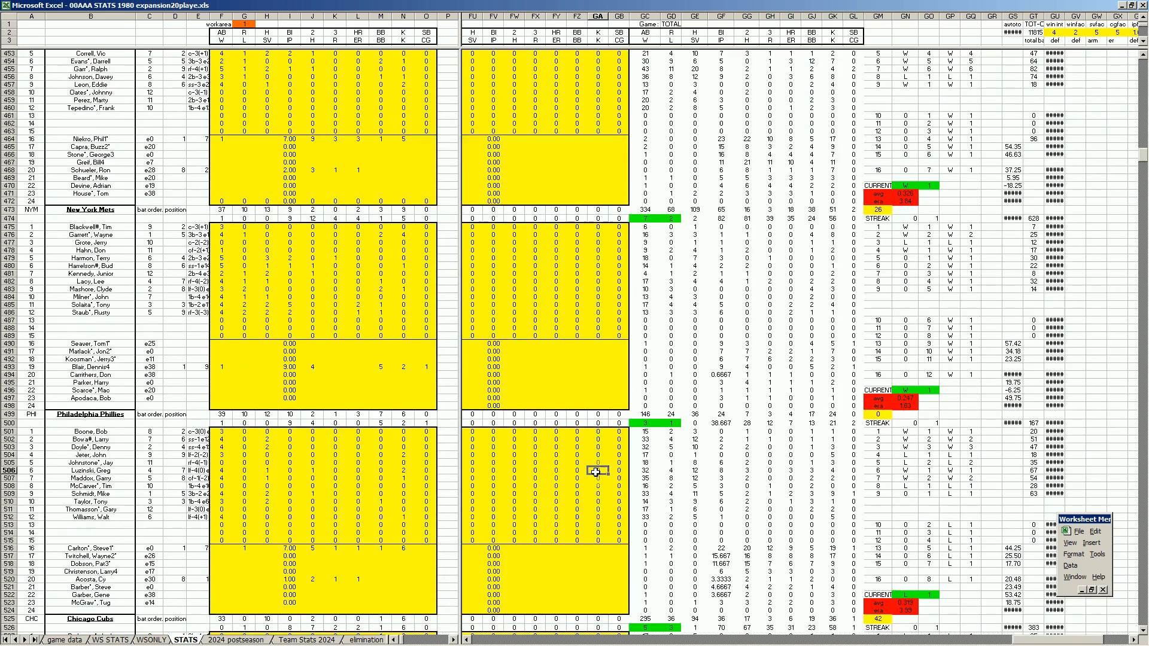
key("Page_Down")
key("Page_Down")
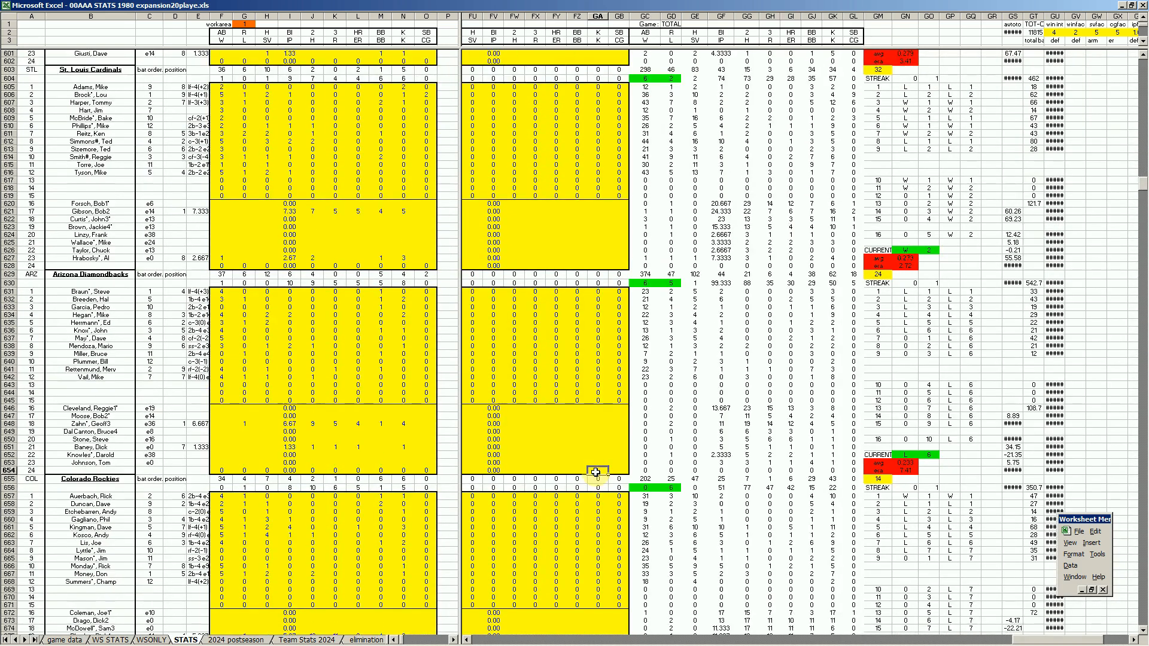
key("Page_Down")
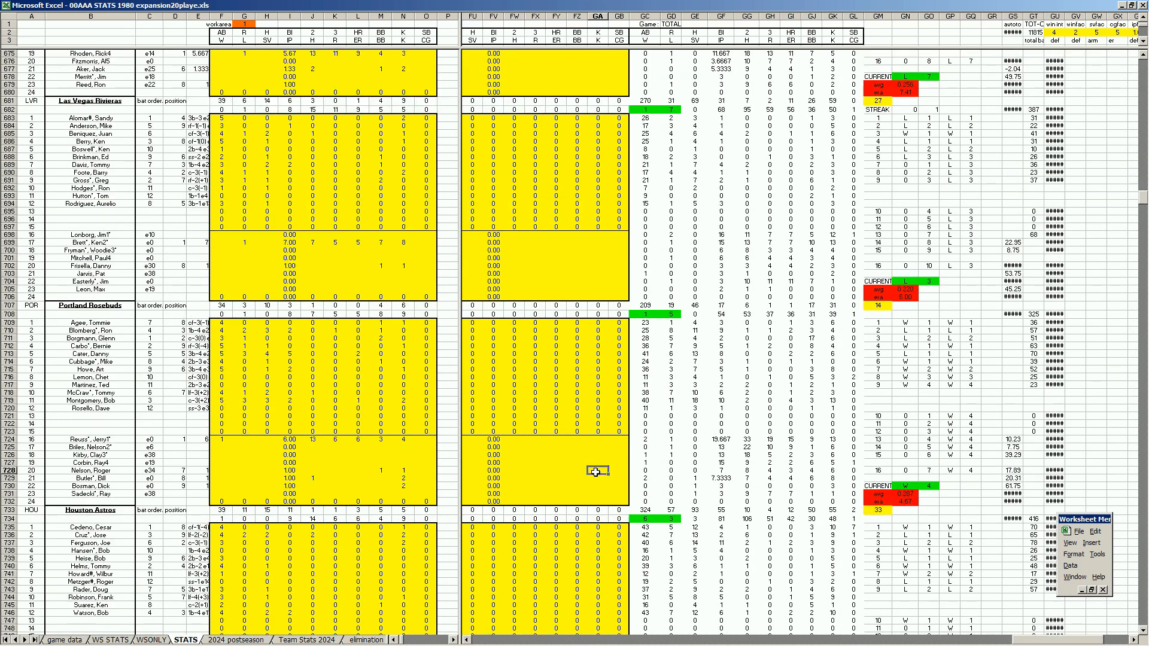
Compare the Rivieras' totals and streak with those of the Colorado Rockies and Arizona Diamondbacks above them.
key("Up")
key("Up")
key("Up")
key("Up")
key("Up")
key("Up")
key("Up")
key("Up")
key("Up")
key("Up")
key("Up")
key("Up")
key("Up")
key("Up")
key("Up")
key("Up")
key("Up")
key("Up")
key("Up")
key("Up")
key("Up")
key("Up")
key("Up")
key("Up")
key("Up")
key("Up")
key("Up")
key("Up")
key("Up")
key("Up")
key("Up")
key("Up")
key("Up")
key("Up")
key("Up")
key("Up")
key("Up")
key("Up")
key("Up")
key("Up")
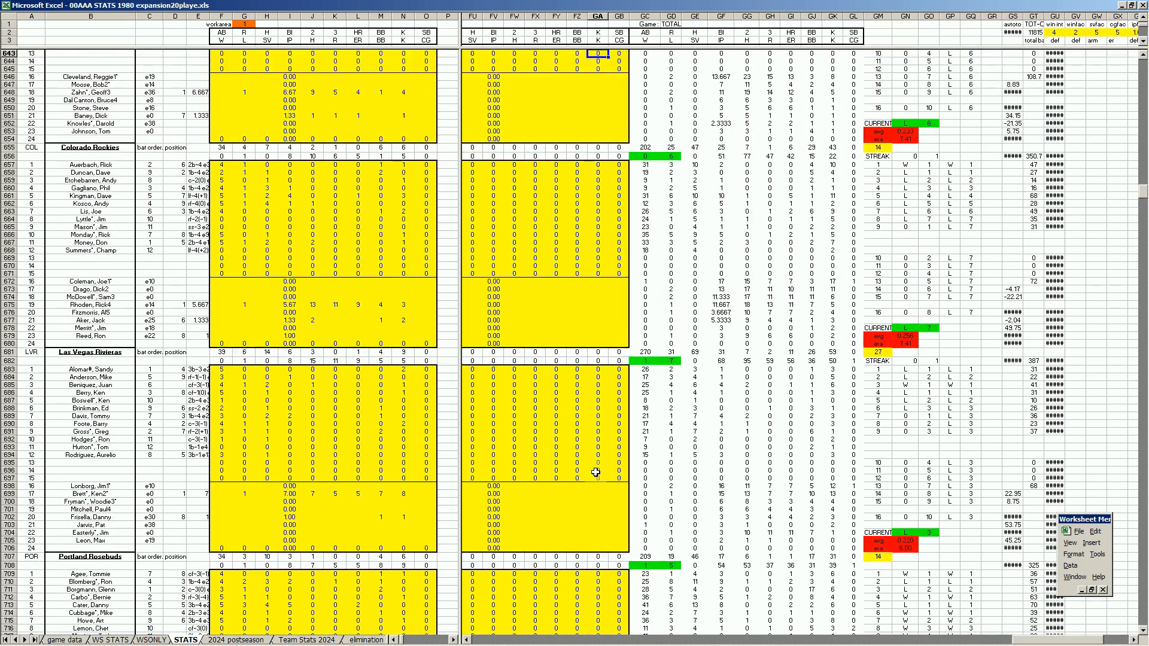
key("Up")
key("Down")
key("Down")
key("Down")
key("Down")
key("Down")
key("Down")
key("Down")
key("Down")
key("Down")
key("Down")
key("Down")
key("Down")
key("Down")
key("Down")
key("Down")
key("Down")
key("Down")
key("Down")
key("Down")
key("Down")
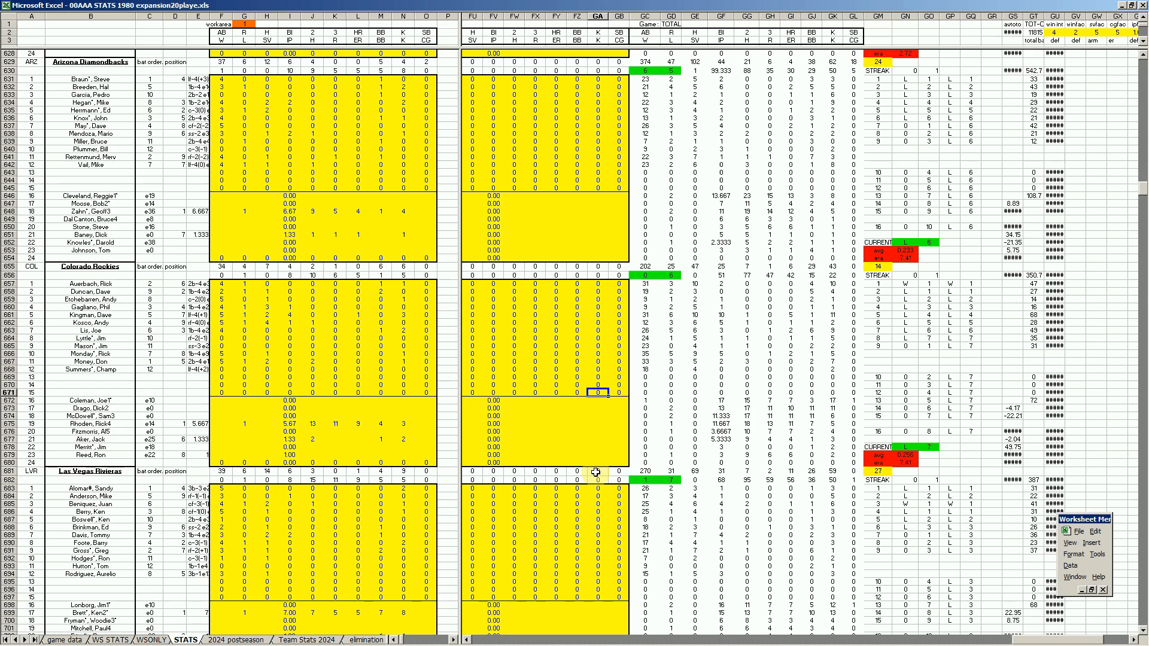
Examine the Las Vegas Rivieras' player totals in the TOTAL columns, down to the start of the Portland Rosebuds block.
key("Down")
key("Down")
key("Down")
key("Down")
key("Down")
key("Down")
key("Down")
key("Down")
key("Down")
key("Down")
key("Down")
key("Down")
key("Down")
key("Down")
key("Down")
key("Down")
key("Down")
key("Down")
key("Down")
key("Down")
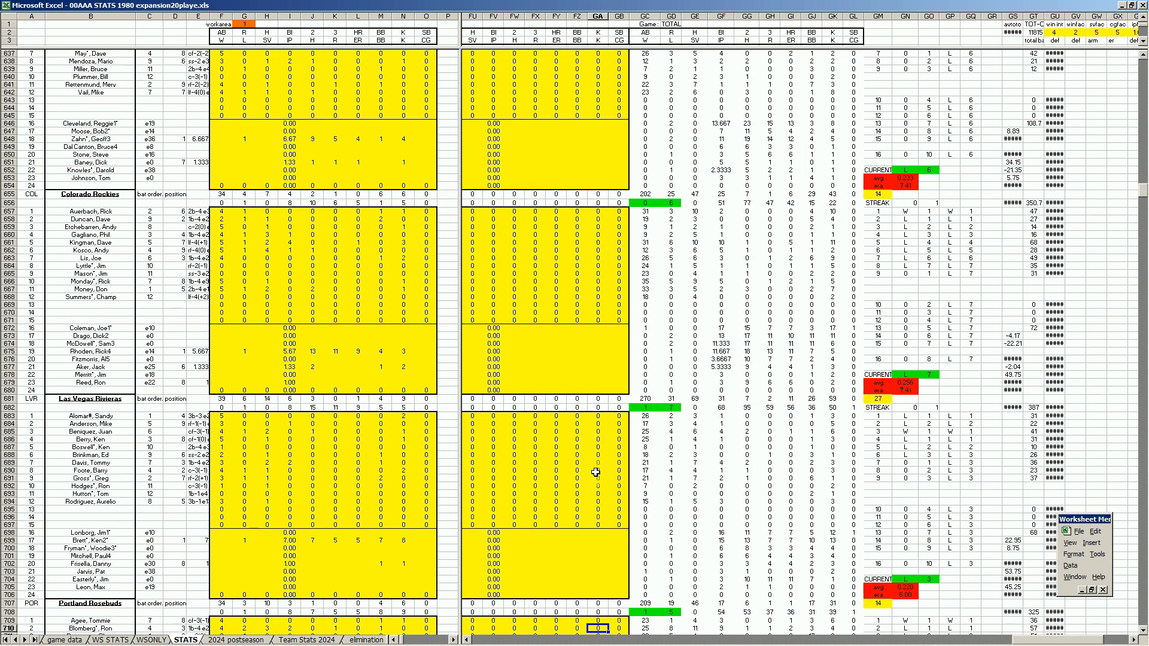
key("Up")
key("Up")
key("Up")
key("Up")
key("Up")
key("Right")
key("Right")
key("Right")
key("Right")
key("Right")
key("Right")
key("Right")
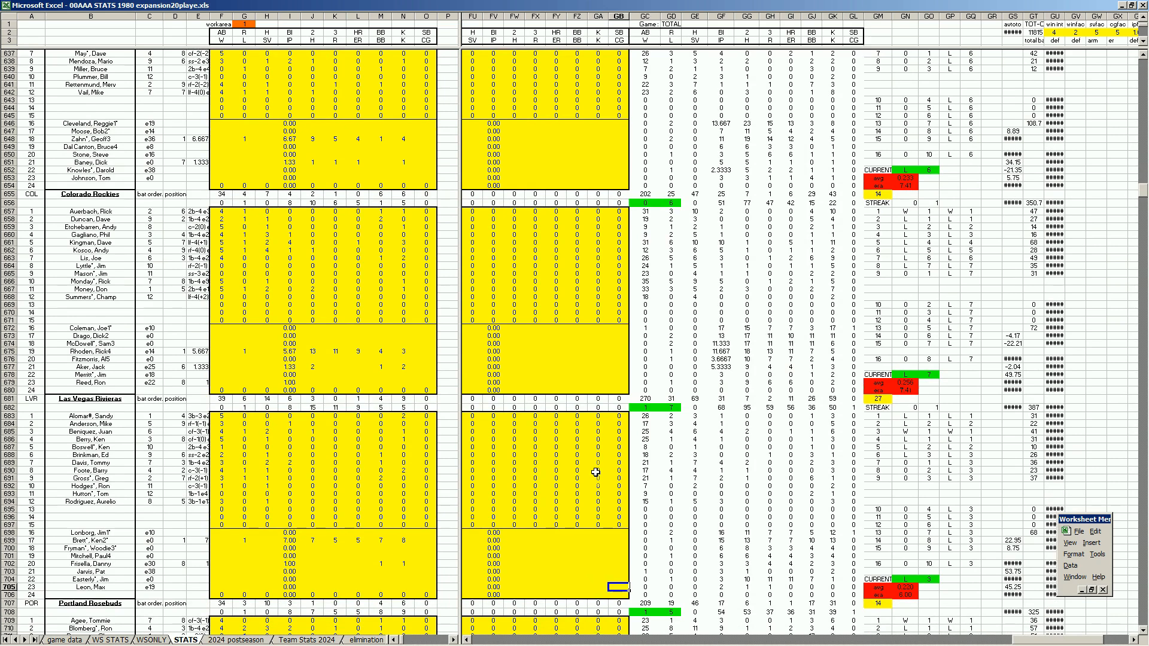
key("Left")
key("Left")
key("Left")
key("Left")
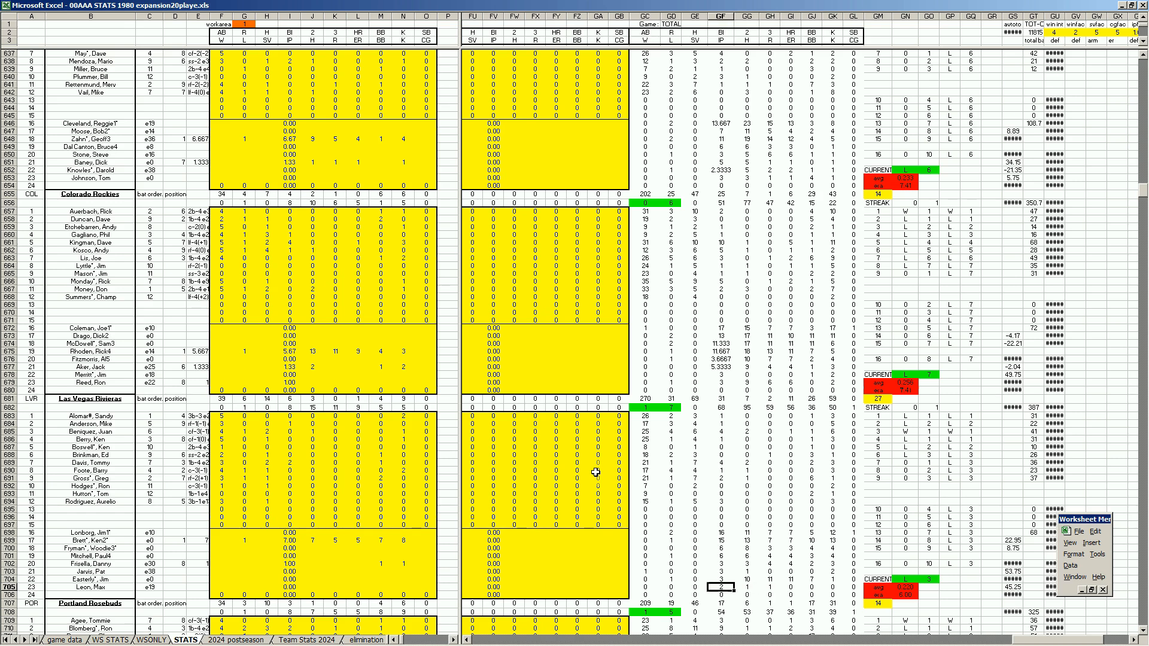
Examine the Portland Rosebuds' team batting and pitching totals in rows 707 and 708.
key("Right")
key("Right")
key("Up")
key("Up")
key("Up")
key("Down")
key("Right")
key("Down")
key("Down")
key("Down")
key("Down")
key("Down")
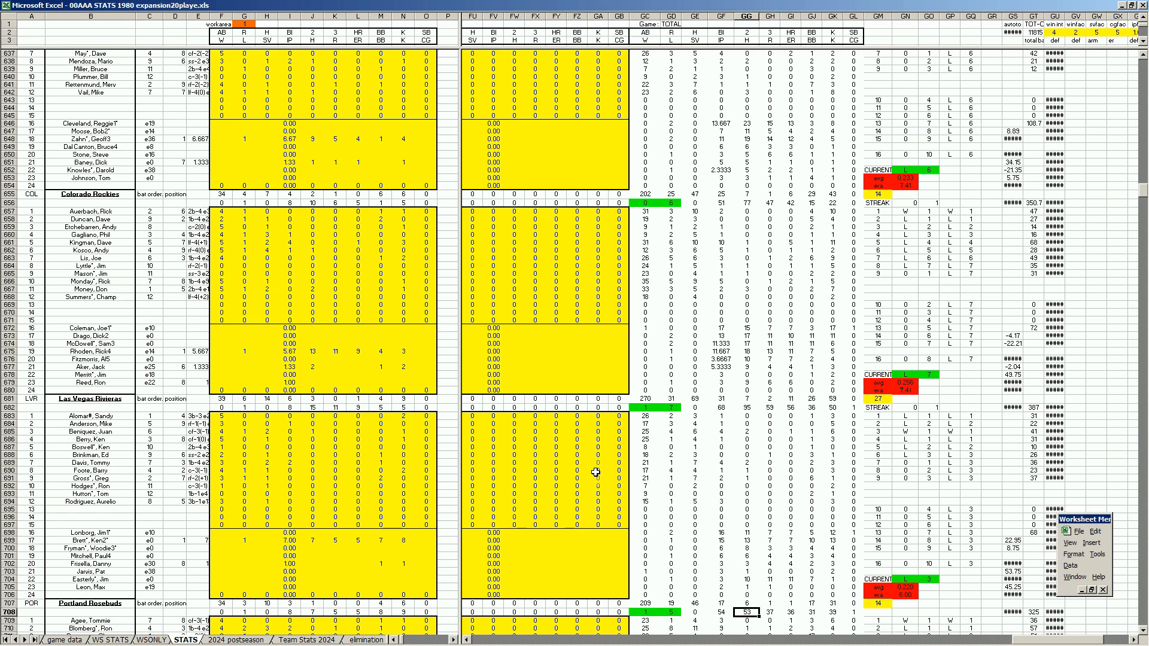
key("Right")
key("Left")
key("Left")
key("Left")
key("Left")
key("Up")
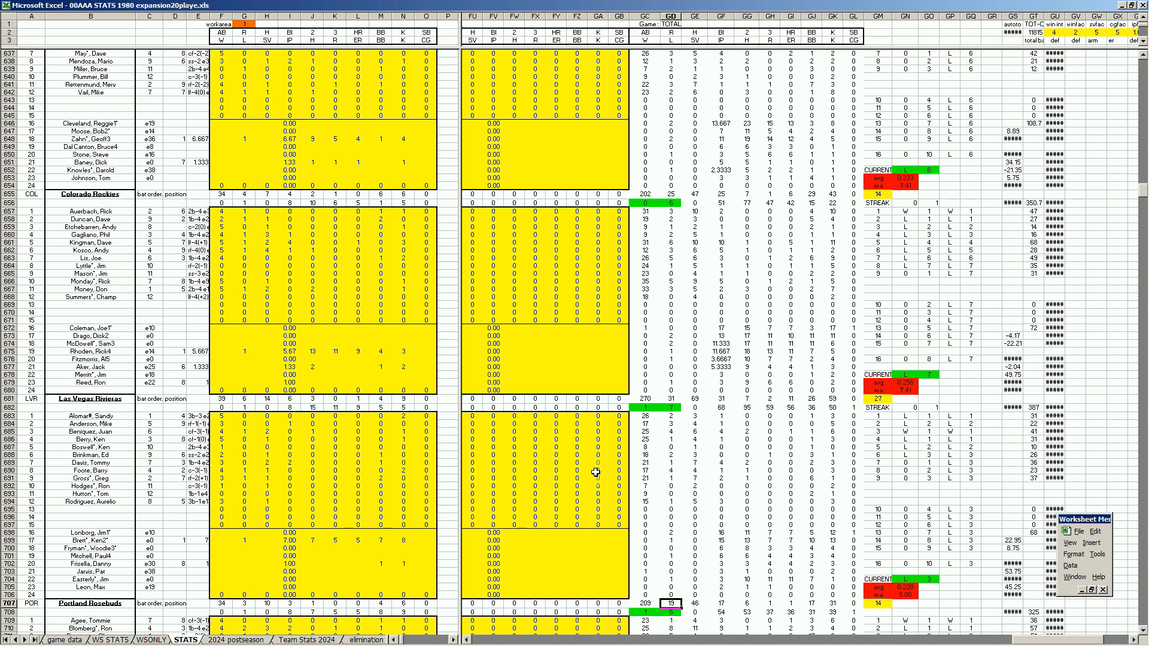
key("Right")
key("Right")
key("Right")
key("Right")
key("Down")
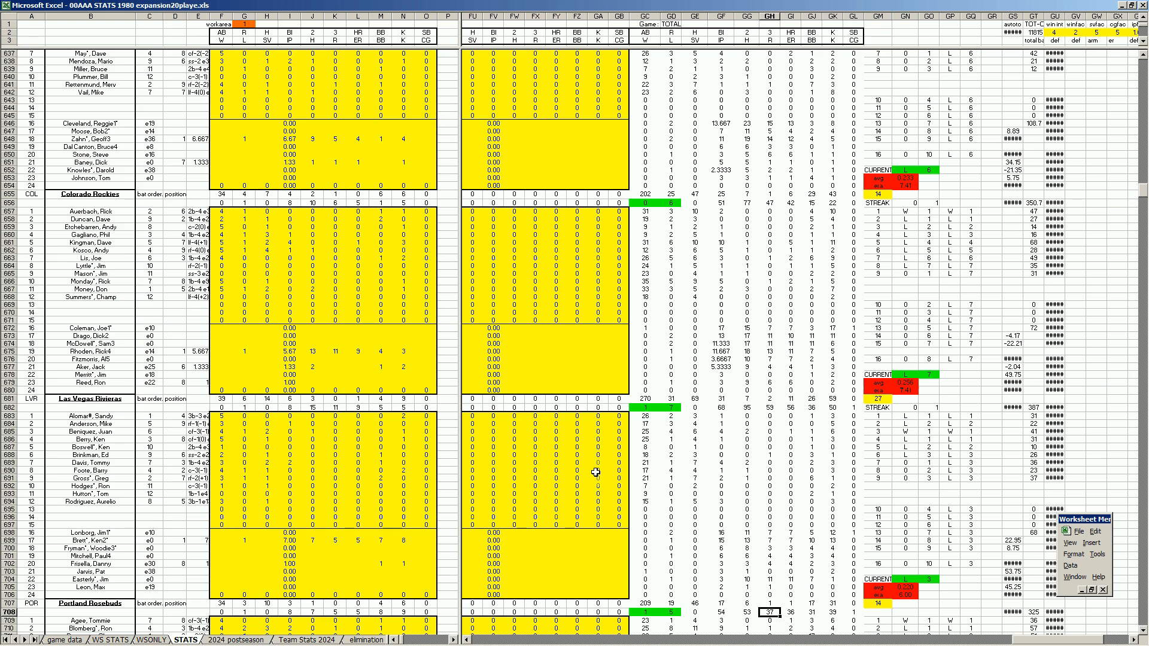
key("Left")
key("Left")
key("Left")
key("Left")
key("Up")
key("Up")
key("Up")
key("Up")
key("Up")
key("Up")
key("Up")
key("Up")
key("Up")
key("Up")
key("Up")
key("Up")
key("Up")
key("Up")
key("Up")
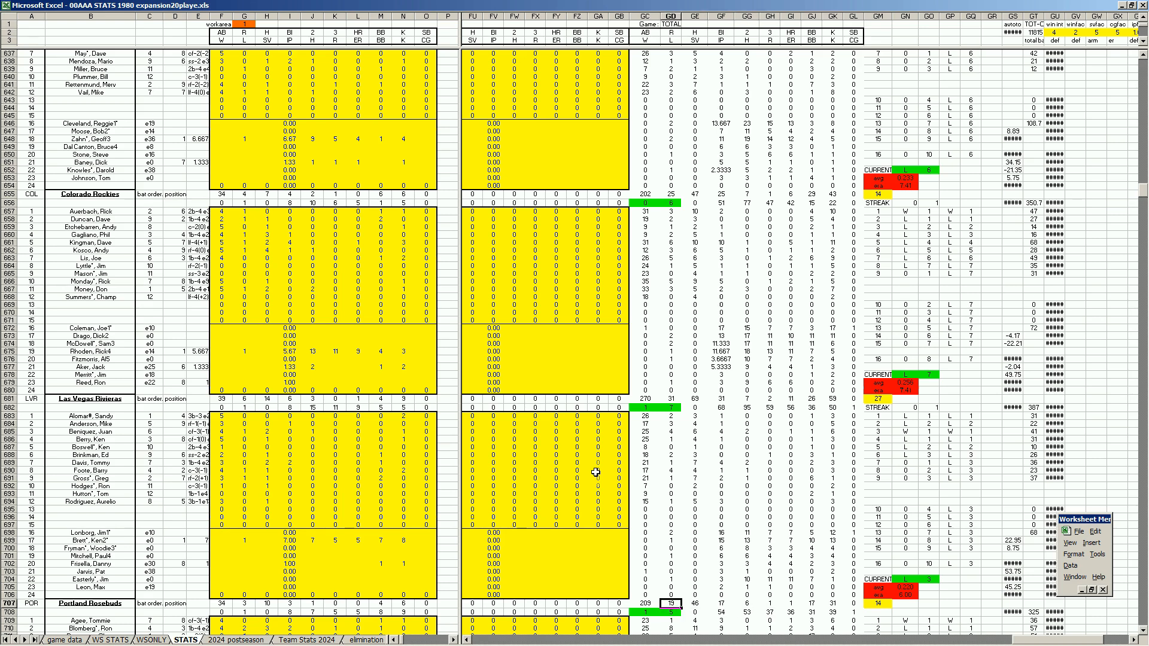
Review the Portland Rosebuds' player totals and the Houston Astros' win-loss totals in row 734.
key("Down")
key("Down")
key("Down")
key("Down")
key("Down")
key("Down")
key("Down")
key("Down")
key("Down")
key("Down")
key("Down")
key("Down")
key("Down")
key("Down")
key("Down")
key("Down")
key("Down")
key("Down")
key("Down")
key("Down")
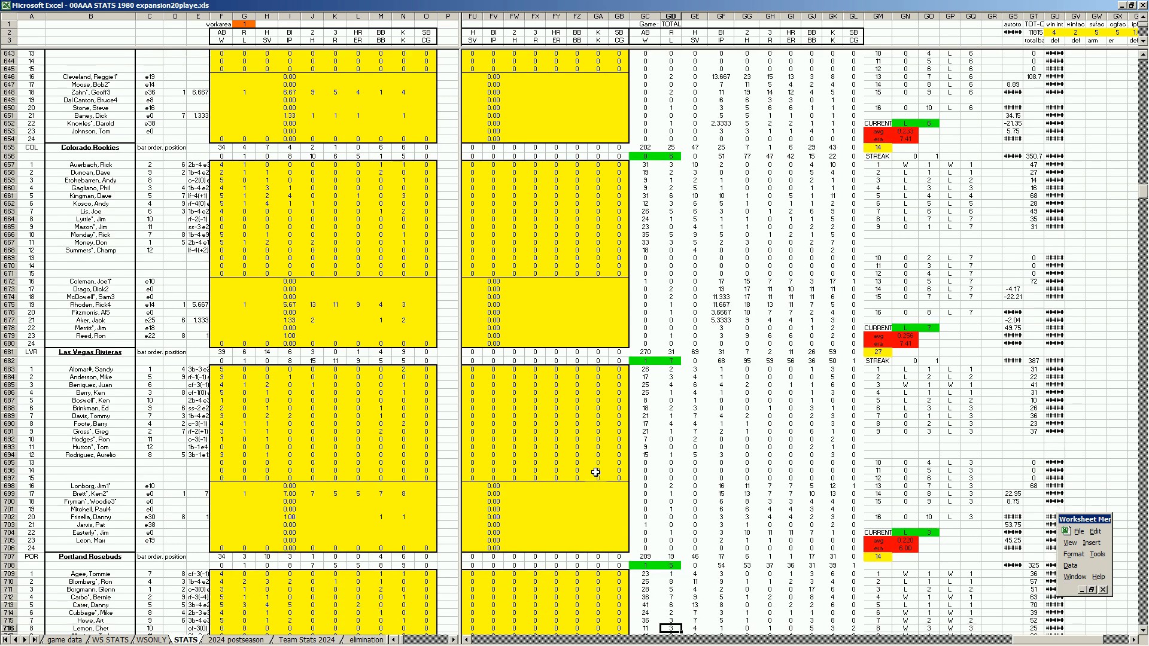
key("Down")
key("Down")
key("Down")
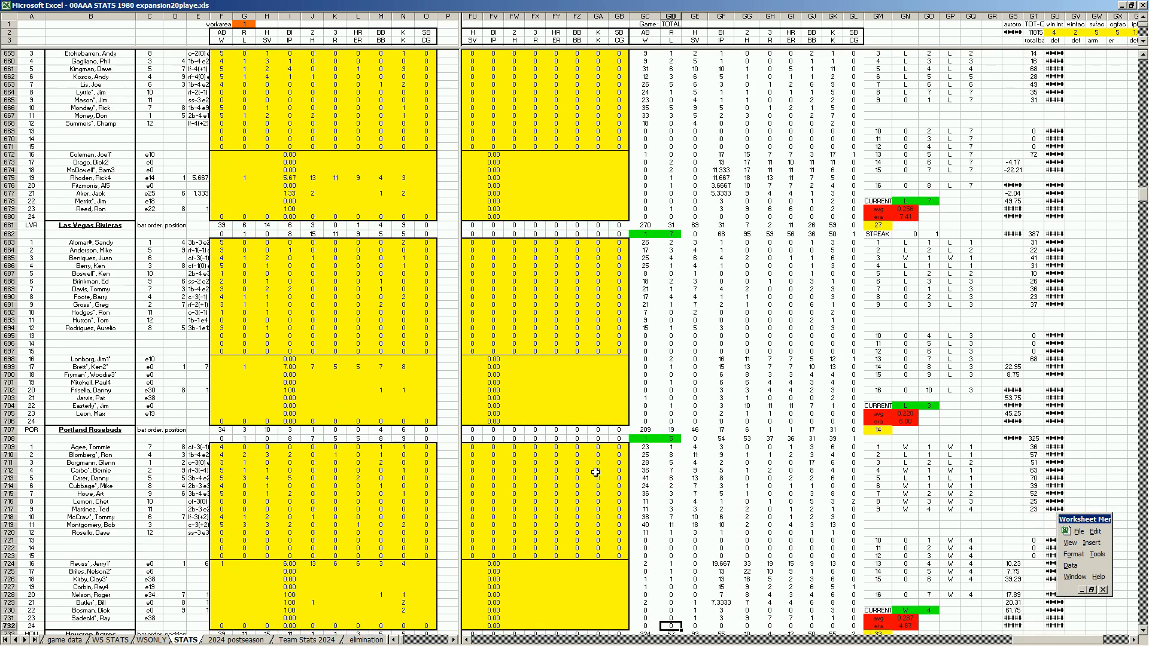
key("Left")
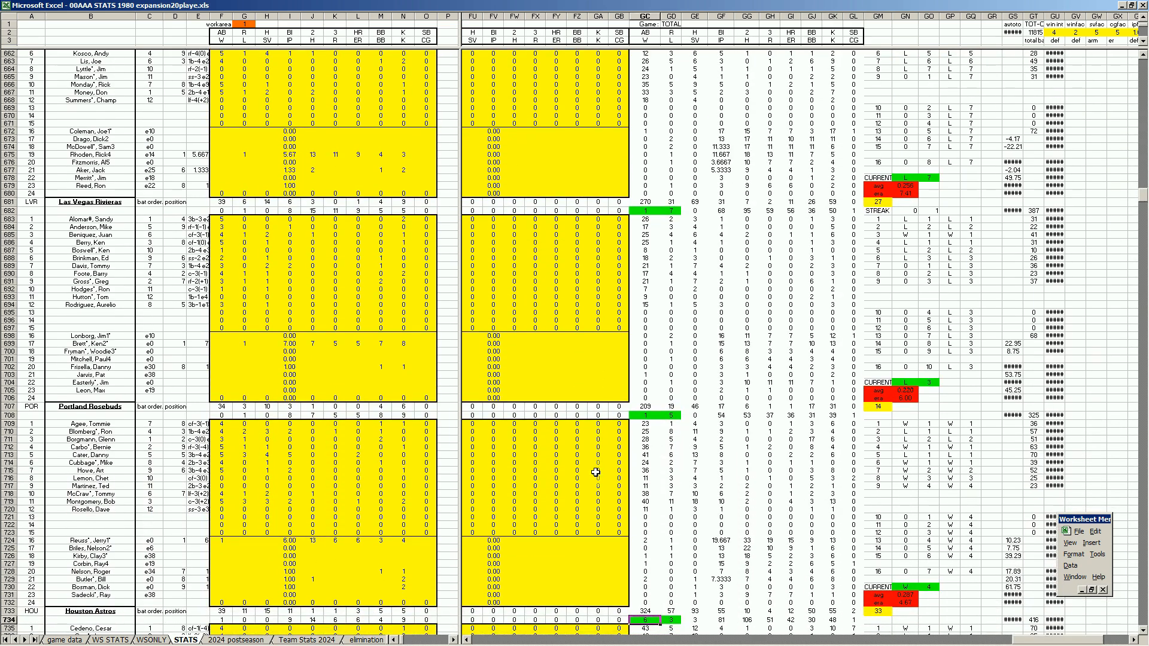
key("Right")
key("Left")
key("Up")
key("Up")
key("Up")
key("Up")
key("Up")
key("Left")
key("Left")
key("Right")
key("Right")
key("Down")
key("Down")
key("Down")
key("Down")
key("Down")
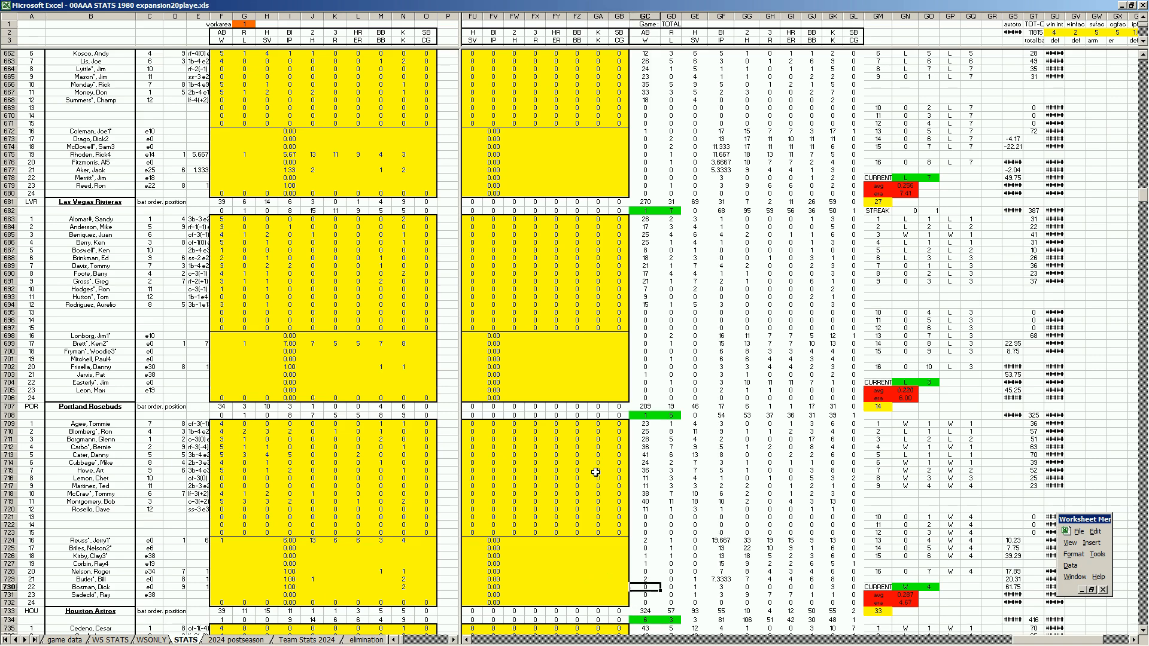
Compare the Portland Rosebuds' totals and streak with those of the Las Vegas Rivieras above them.
key("Right")
key("Right")
key("Up")
key("Up")
key("Up")
key("Up")
key("Up")
key("Up")
key("Up")
key("Up")
key("Up")
key("Up")
key("Up")
key("Up")
key("Up")
key("Up")
key("Up")
key("Up")
key("Up")
key("Up")
key("Up")
key("Up")
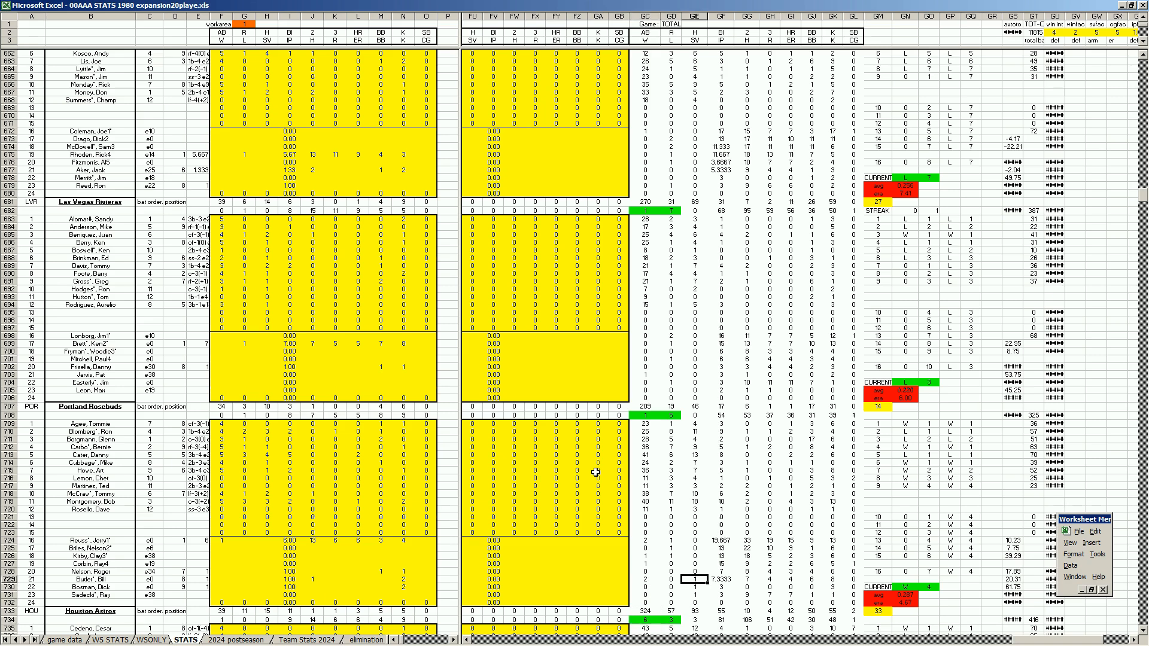
key("Left")
key("Left")
key("Left")
key("Left")
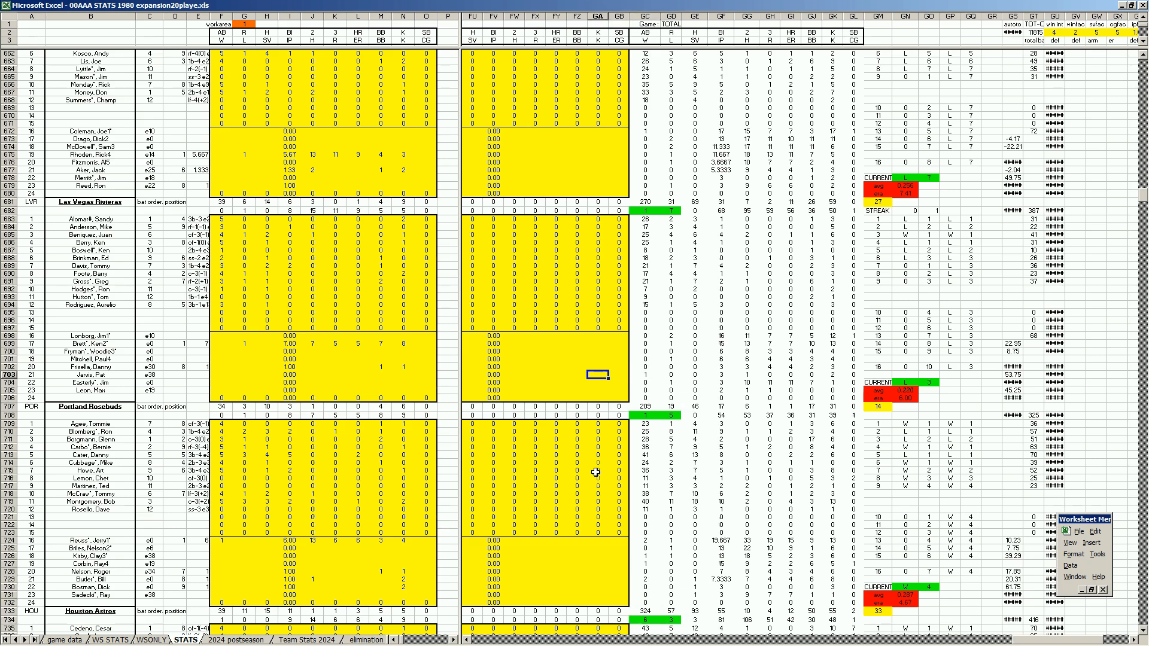
key("Left")
key("Down")
key("Down")
key("Down")
key("Down")
key("Down")
key("Down")
key("Down")
key("Down")
key("Down")
key("Down")
key("Down")
key("Down")
key("Down")
key("Down")
key("Down")
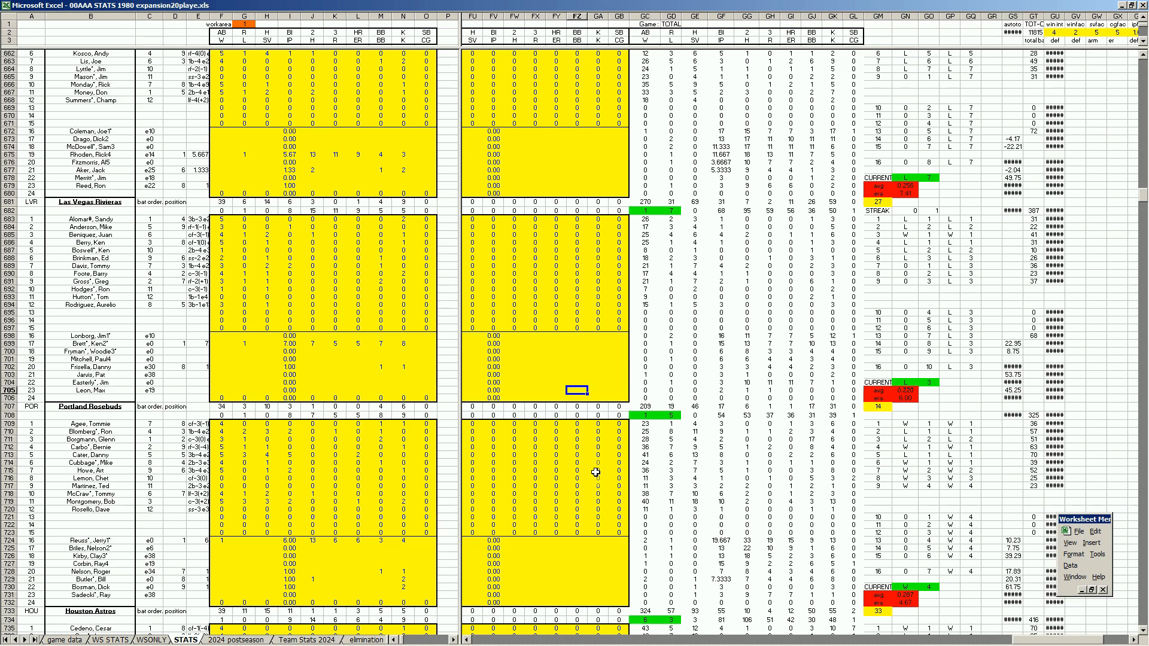